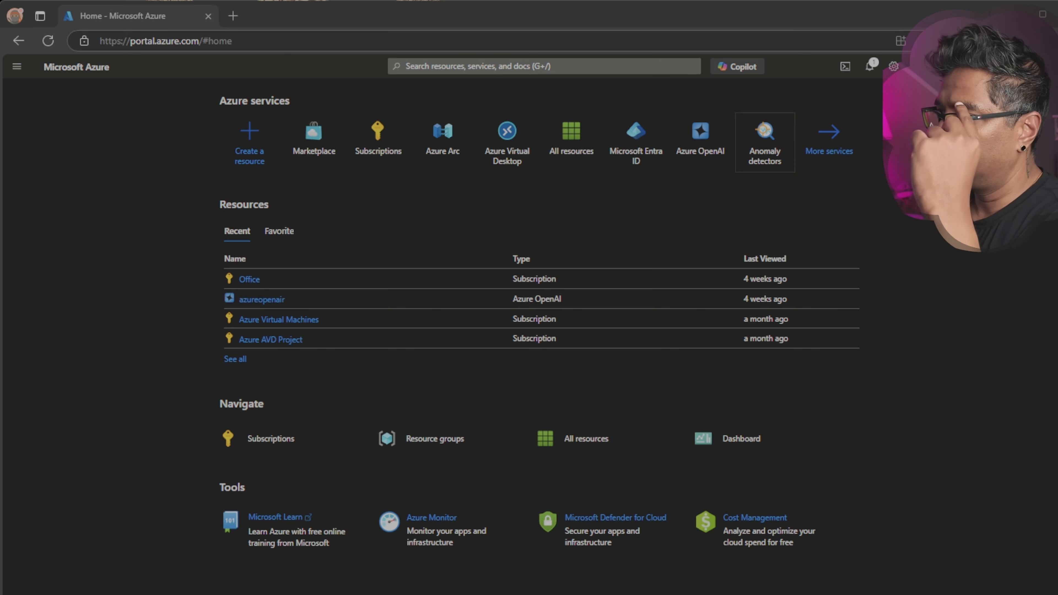
Open the Azure Marketplace, search it for Kali Linux and look through the matching offers
left_click(515, 66)
type("market")
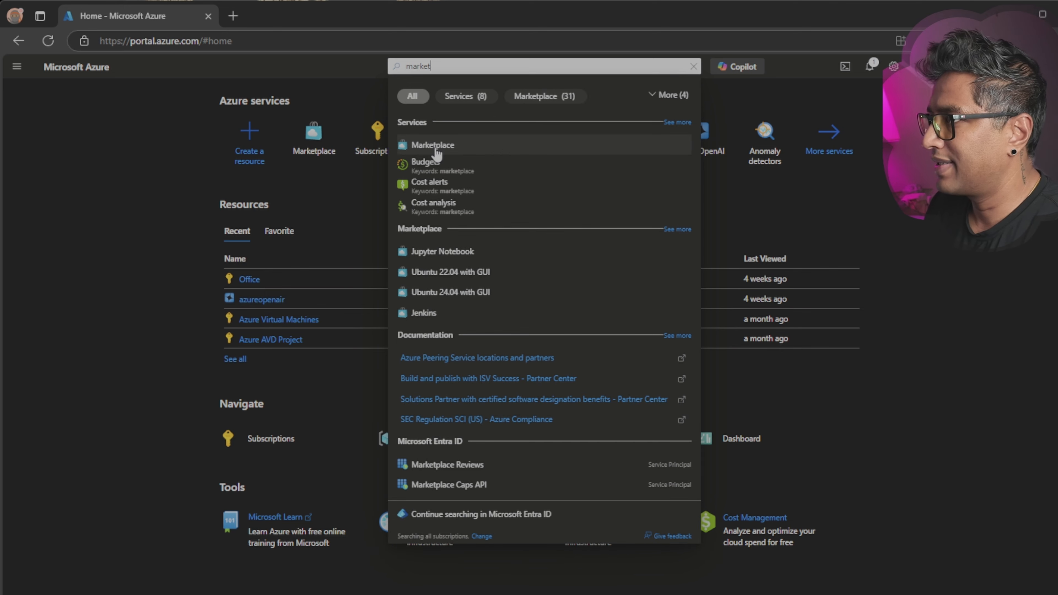
left_click(436, 146)
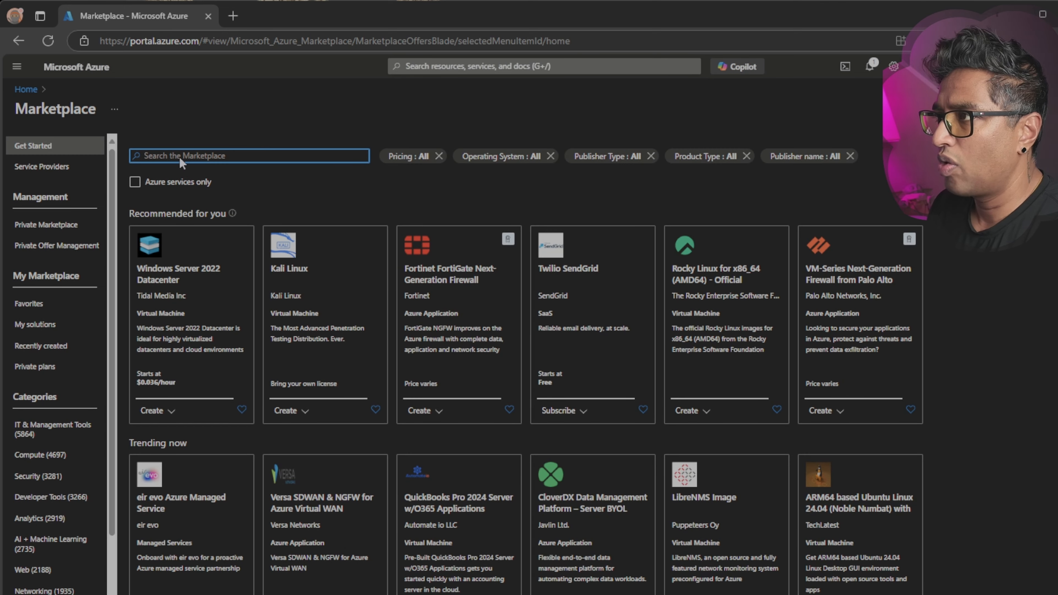
type("Kali Linux")
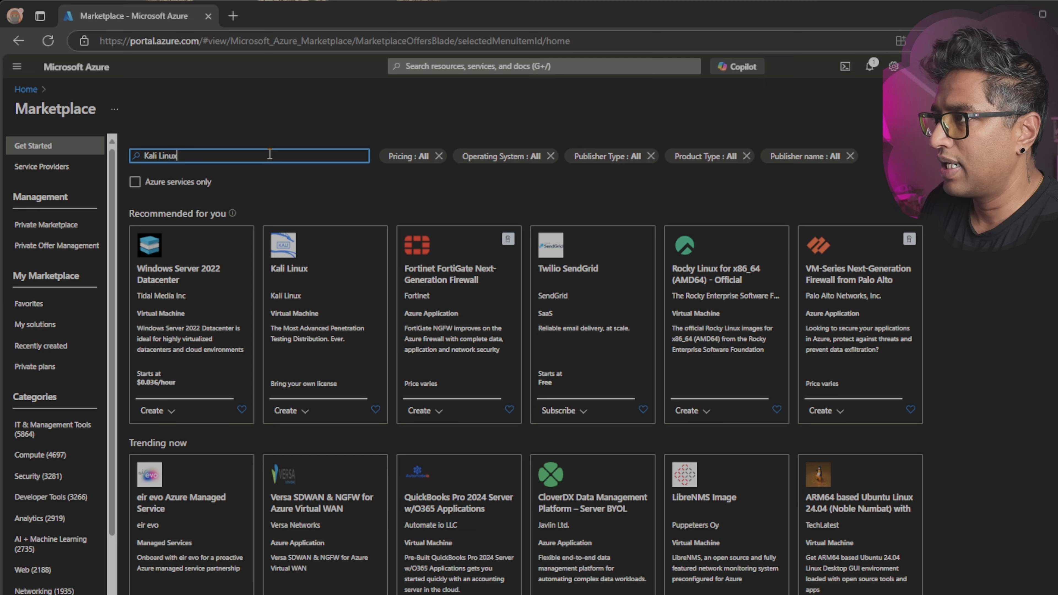
key("Return")
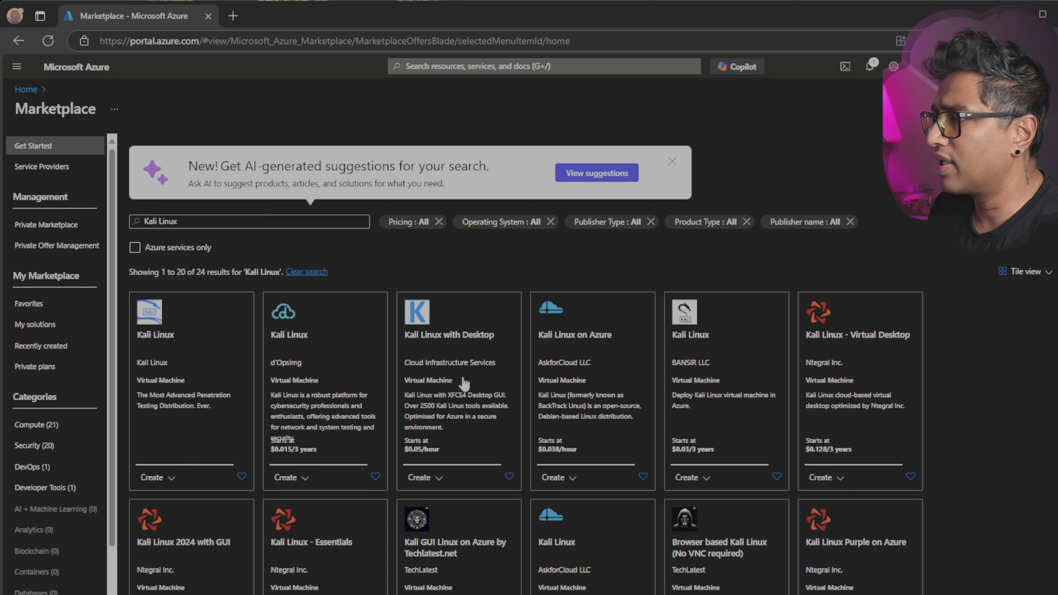
scroll(804, 486, "down", 5)
scroll(804, 486, "up", 10)
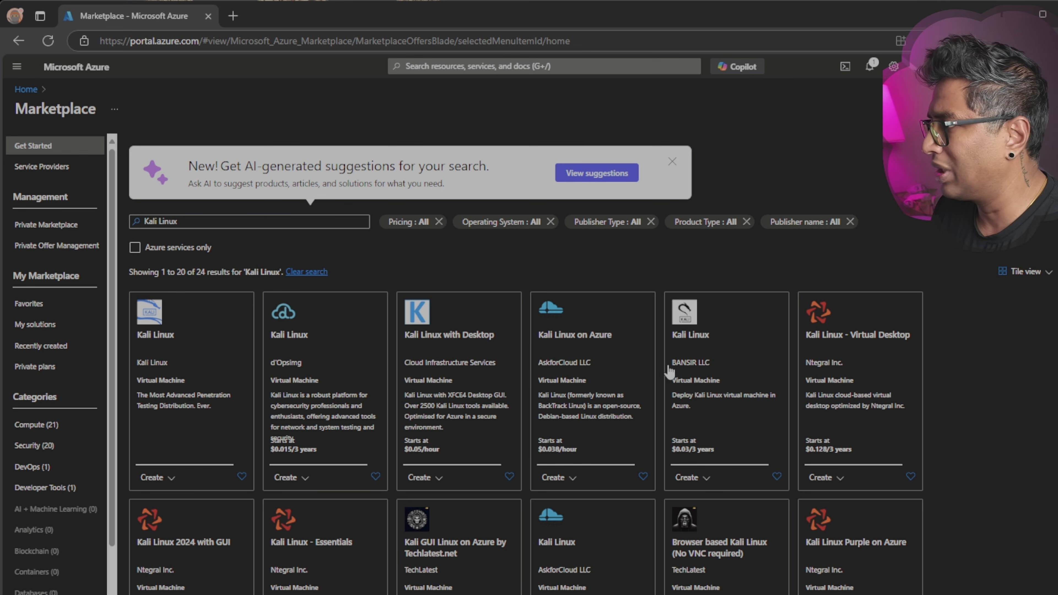
Check the publisher of the BANSIR LLC Kali Linux offer and return to the Marketplace results
left_click(694, 368)
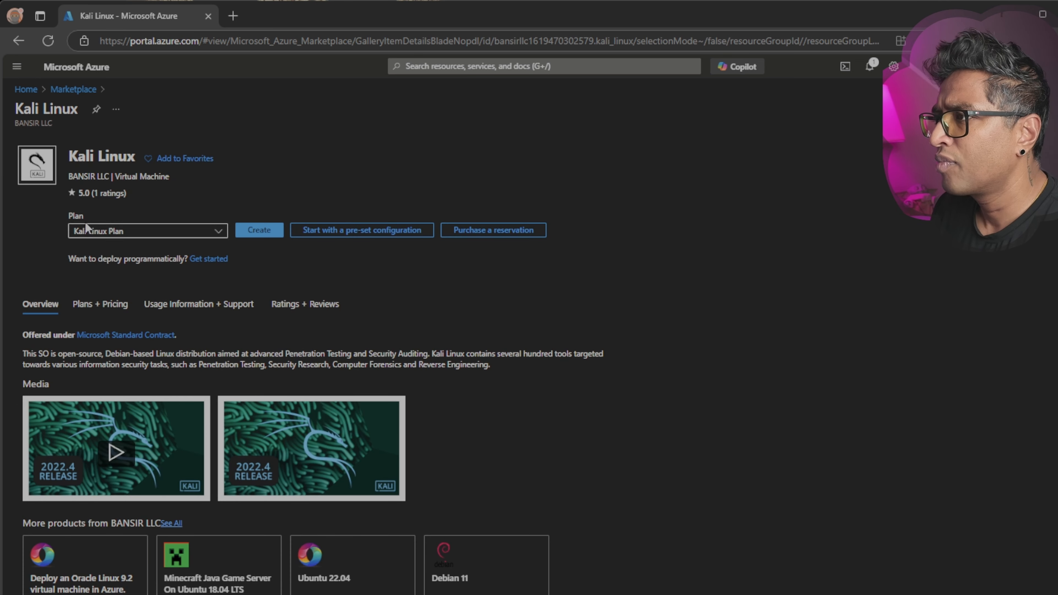
left_click_drag(68, 177, 107, 176)
left_click(107, 176)
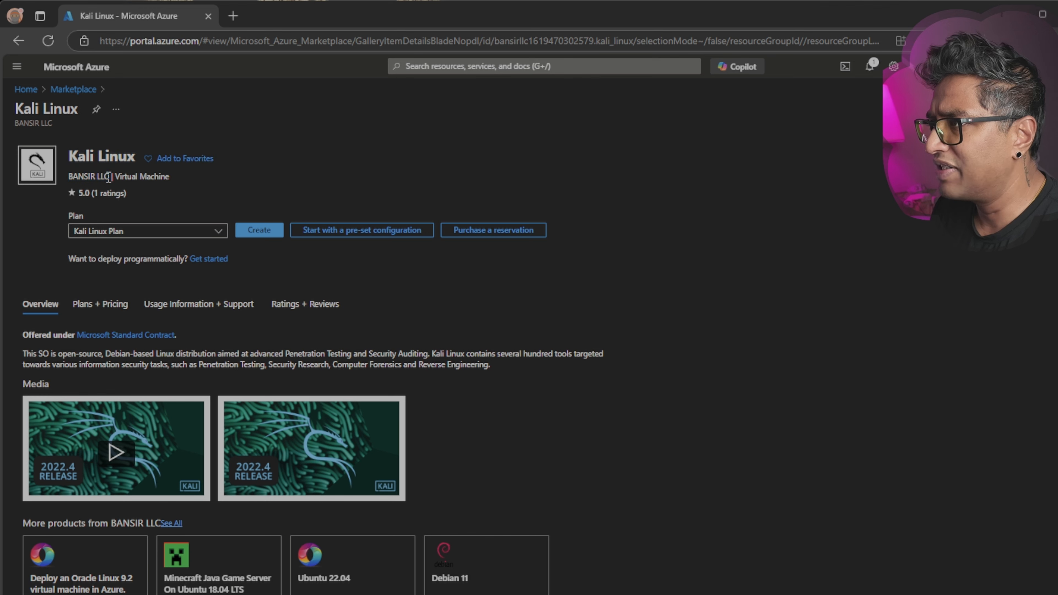
left_click(69, 90)
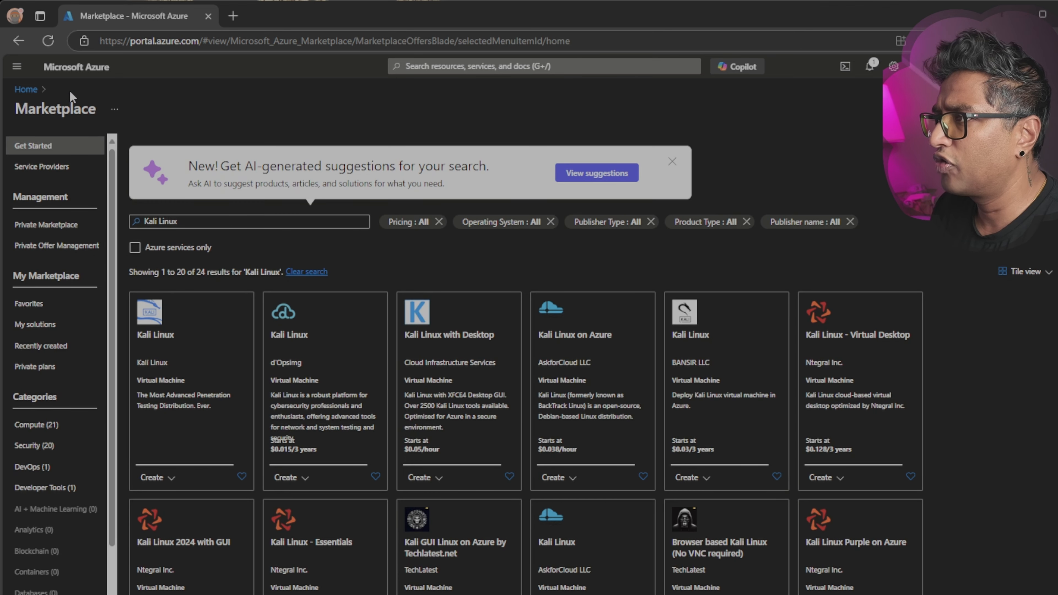
Open the Kali Linux offer published by Kali Linux and start creating a virtual machine with the Kali 2024.3 plan
left_click(154, 319)
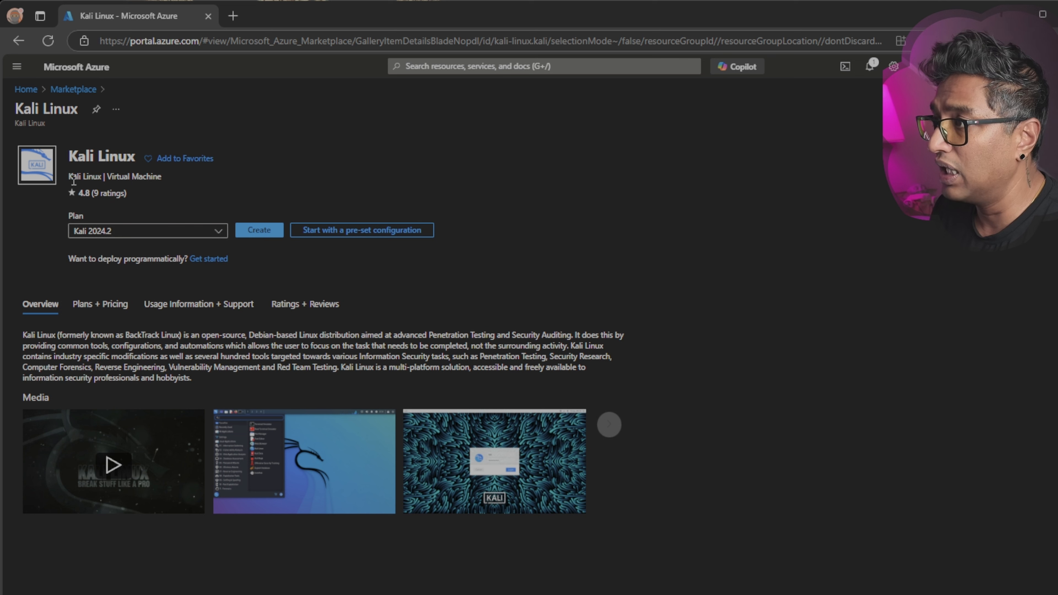
mouse_move(69, 177)
left_mouse_down()
mouse_move(96, 176)
mouse_move(67, 179)
left_mouse_up()
left_click(97, 173)
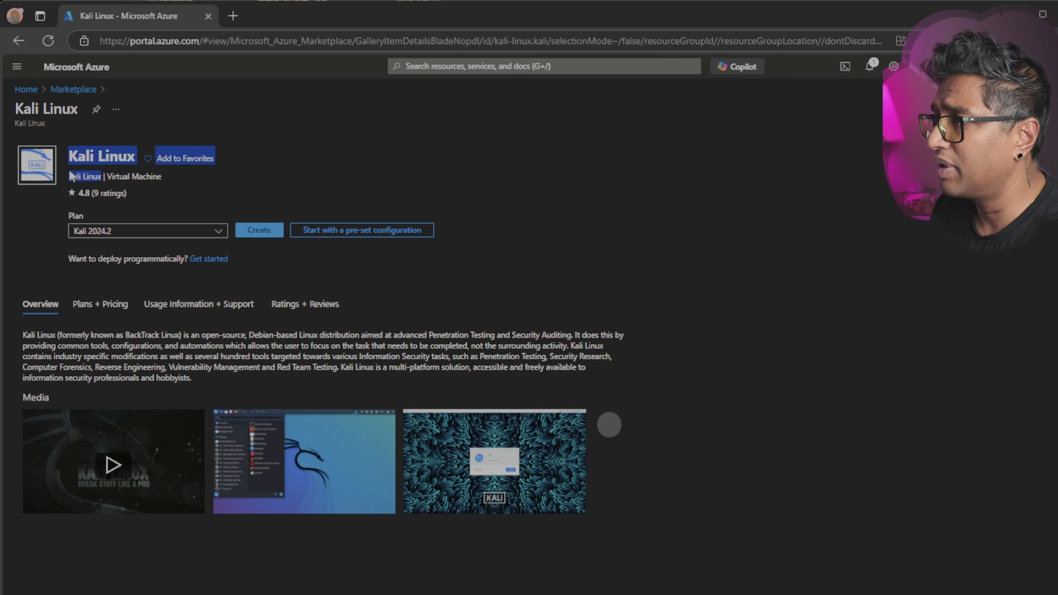
left_click(129, 176)
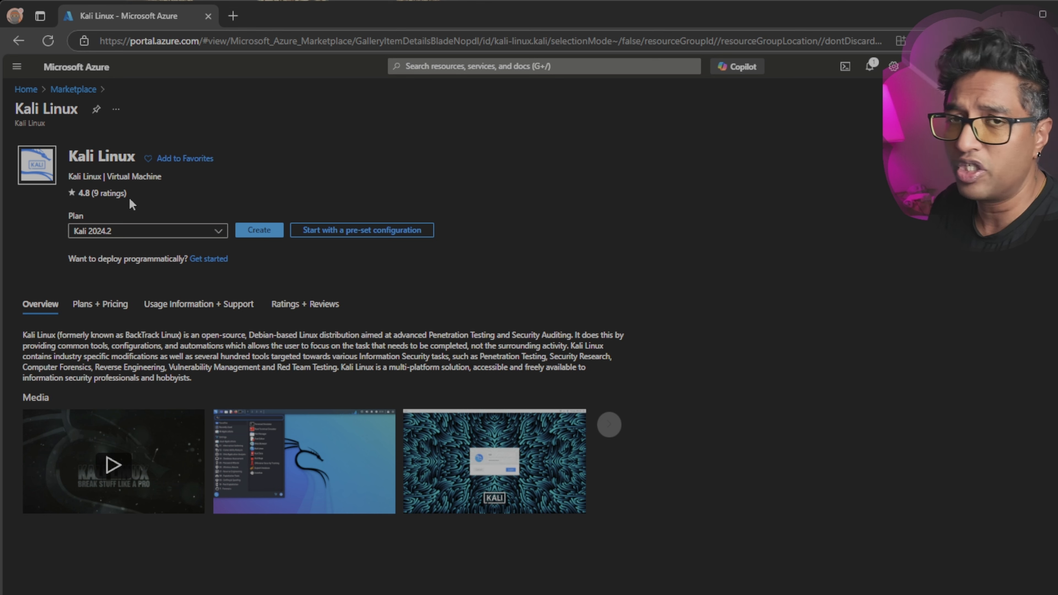
left_click(217, 232)
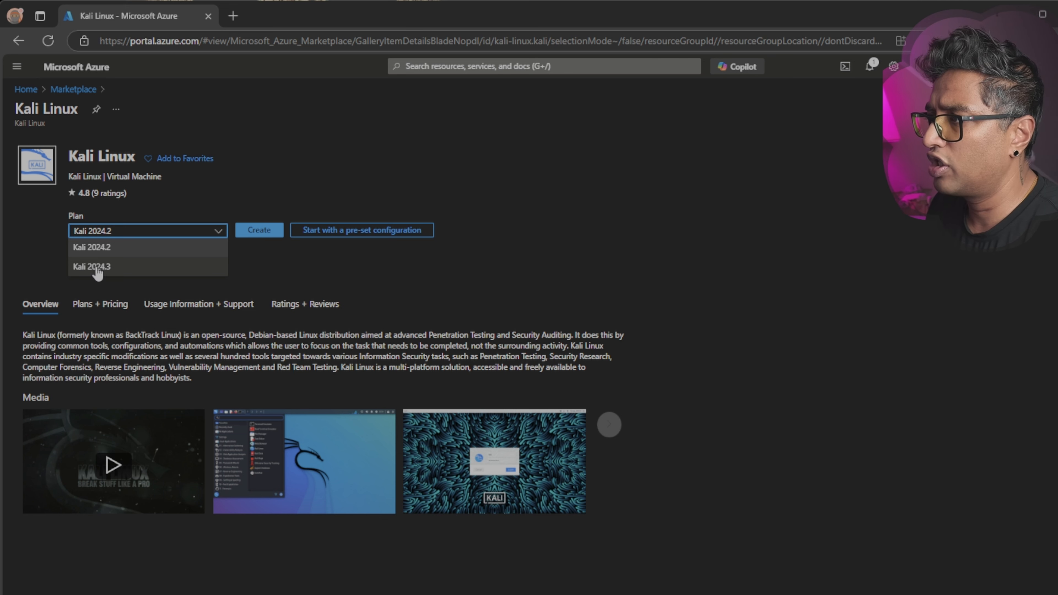
left_click(88, 269)
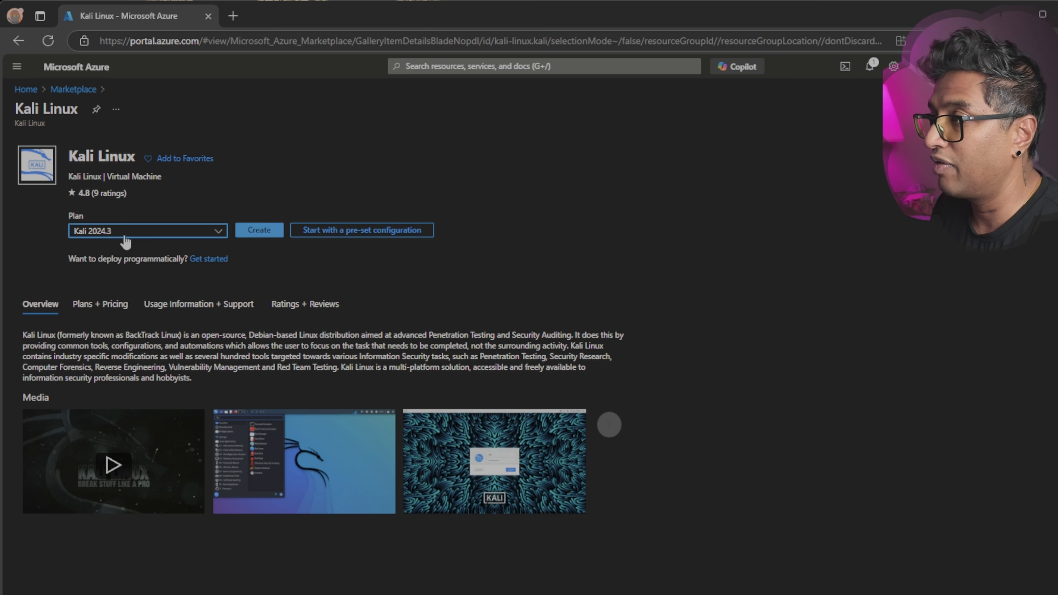
left_click(260, 231)
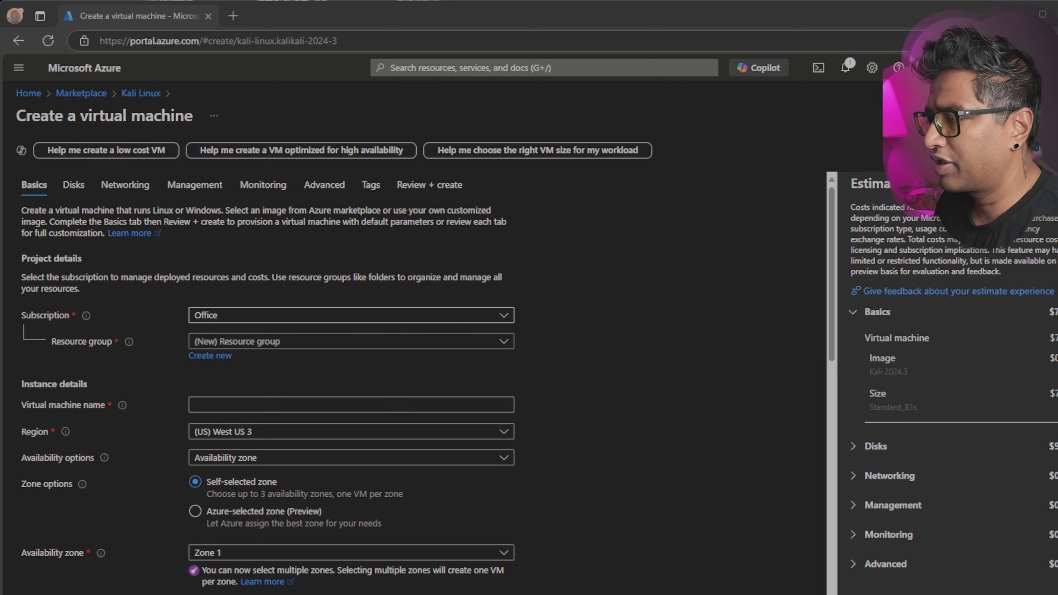
Set the subscription to Azure Virtual Machines and check its list of existing resource groups
left_click(433, 315)
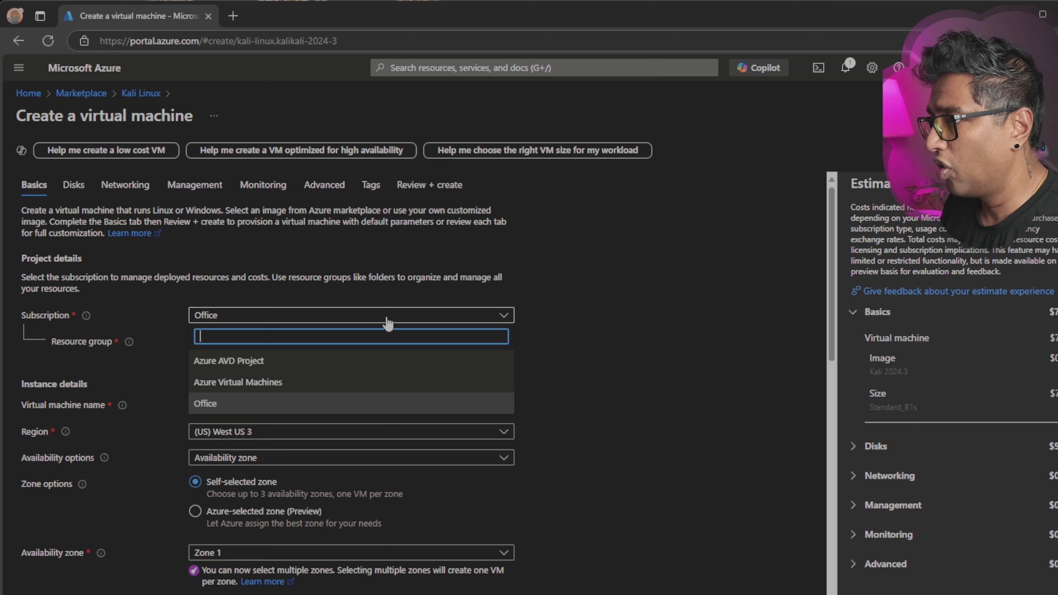
left_click(246, 381)
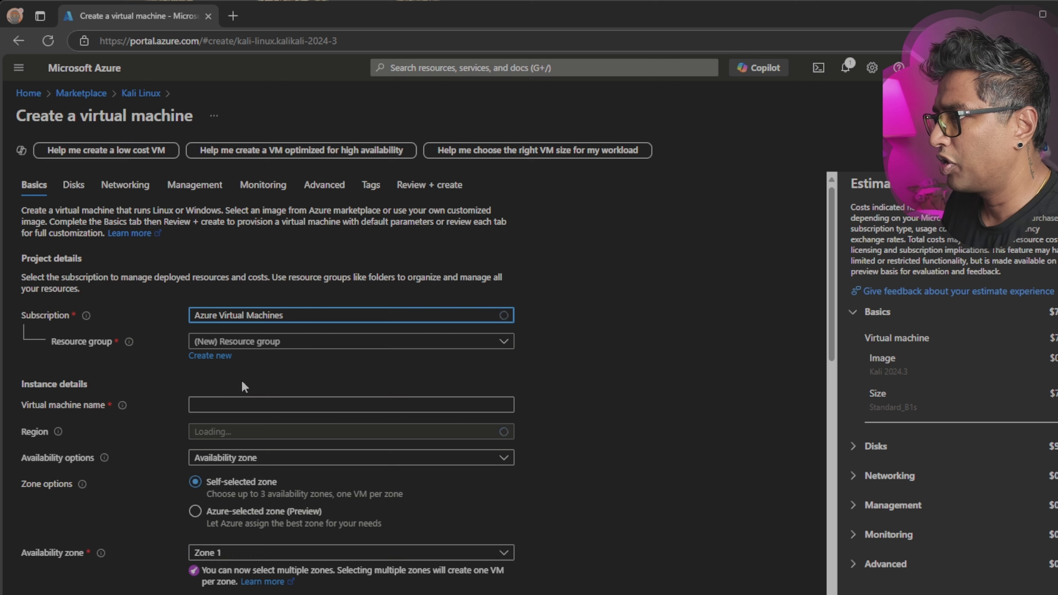
left_click(282, 342)
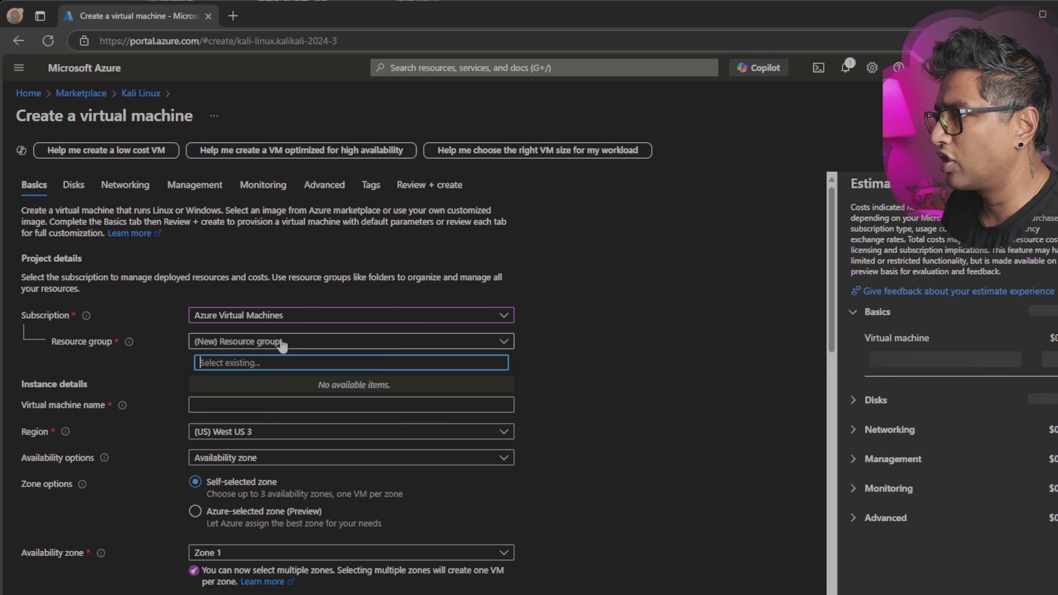
left_click(585, 316)
left_click(503, 346)
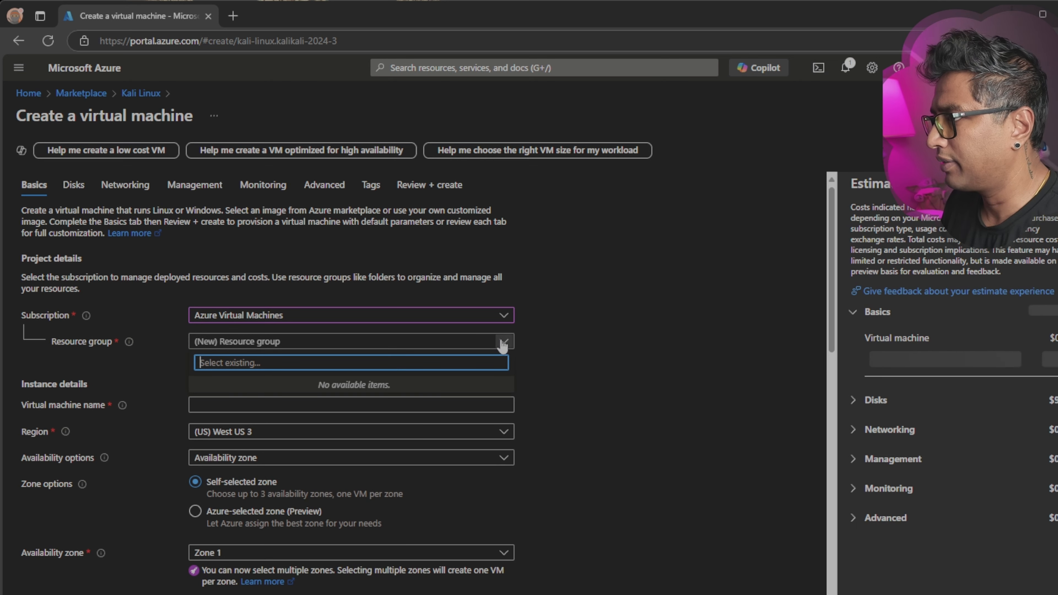
left_click(618, 310)
left_click(296, 342)
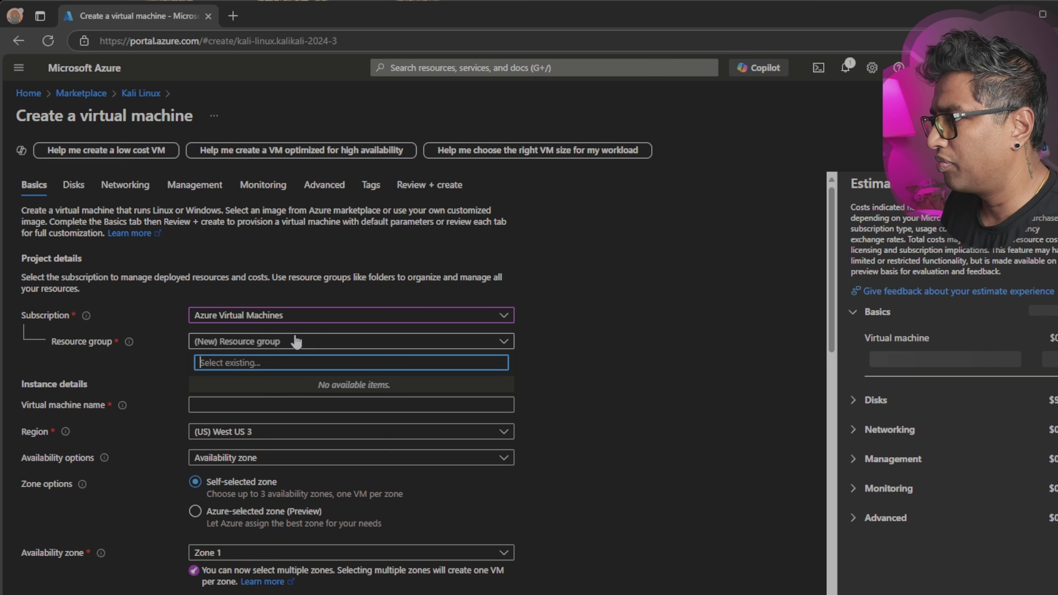
left_click(578, 351)
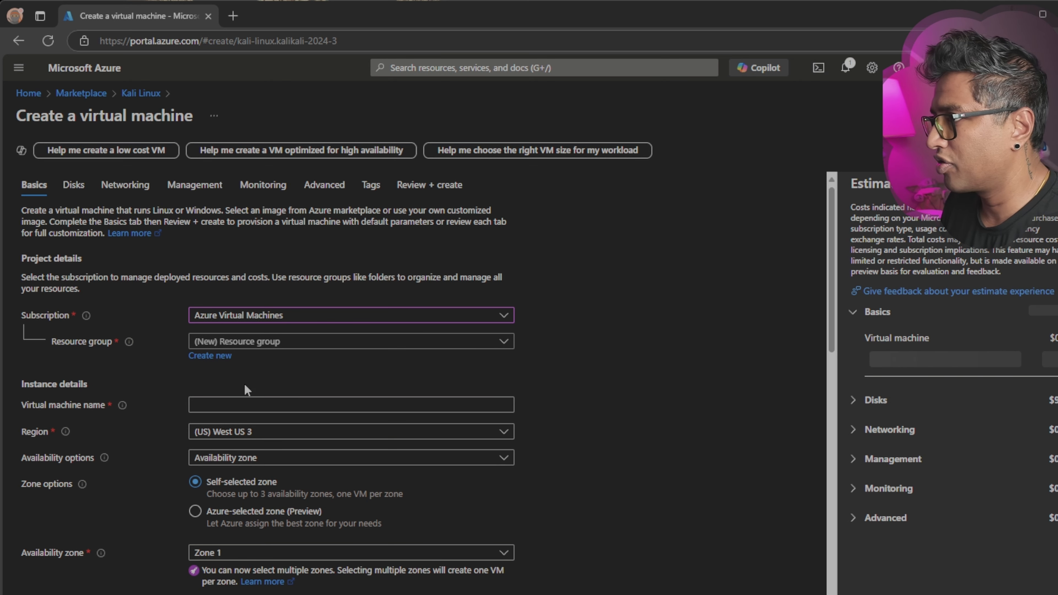
Create a new resource group named SecurityMachines and select it for the virtual machine
left_click(205, 356)
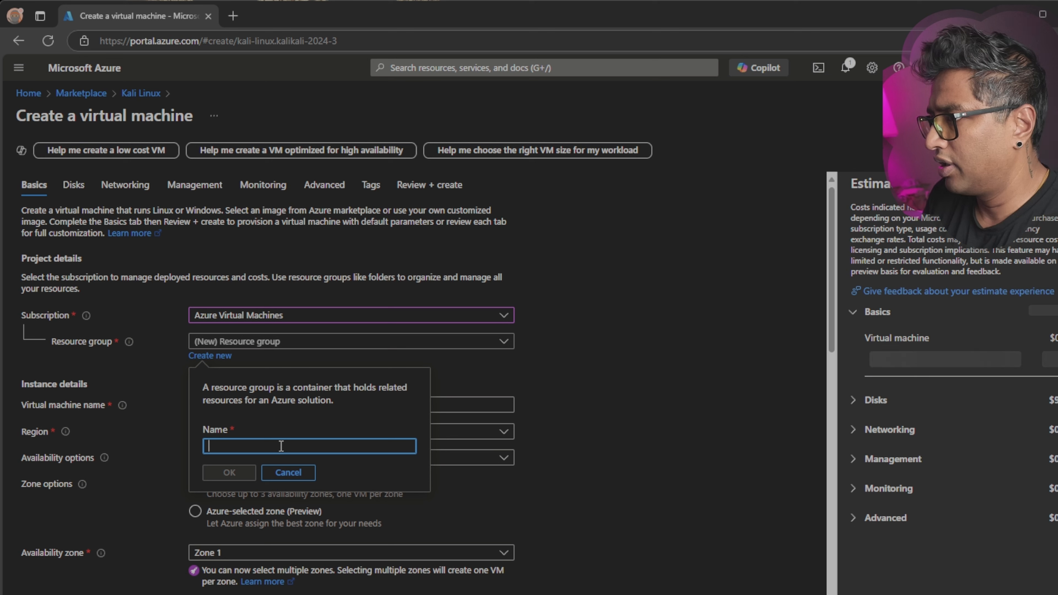
type("Kal")
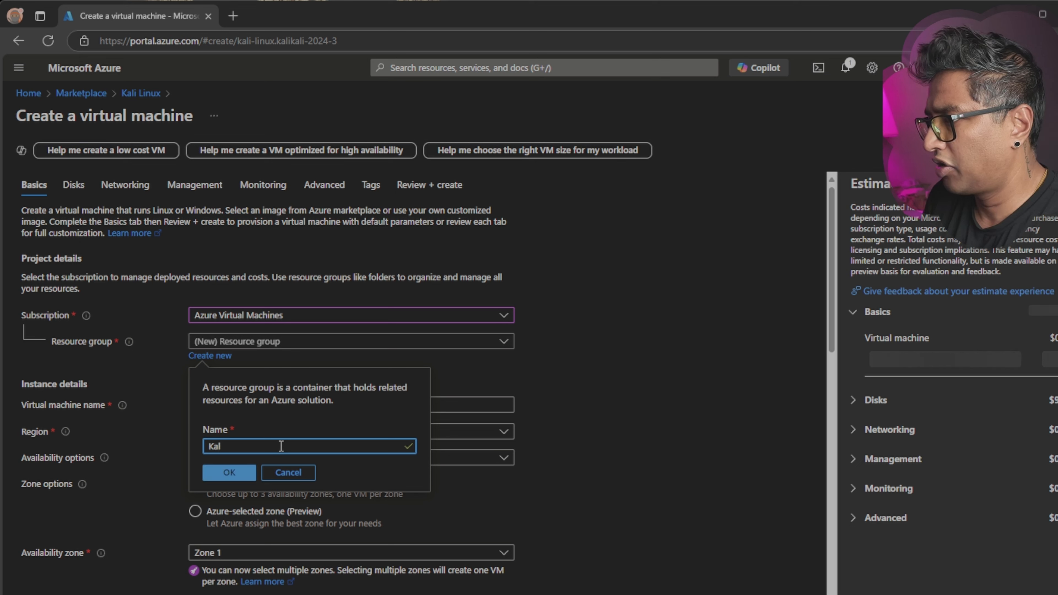
key("BackSpace")
key("BackSpace")
key("BackSpace")
type("Security")
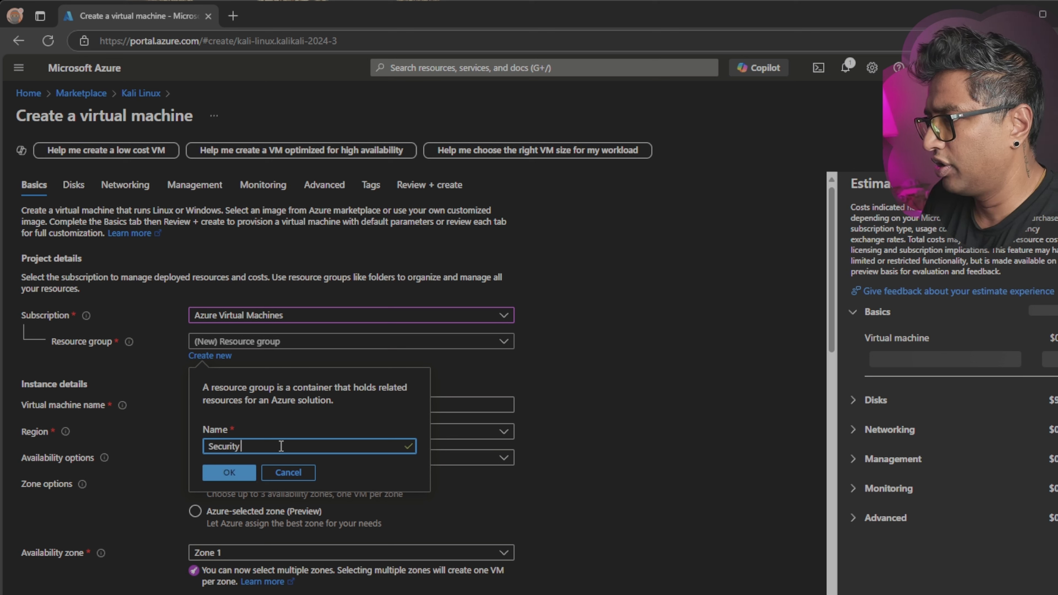
type(" Machines")
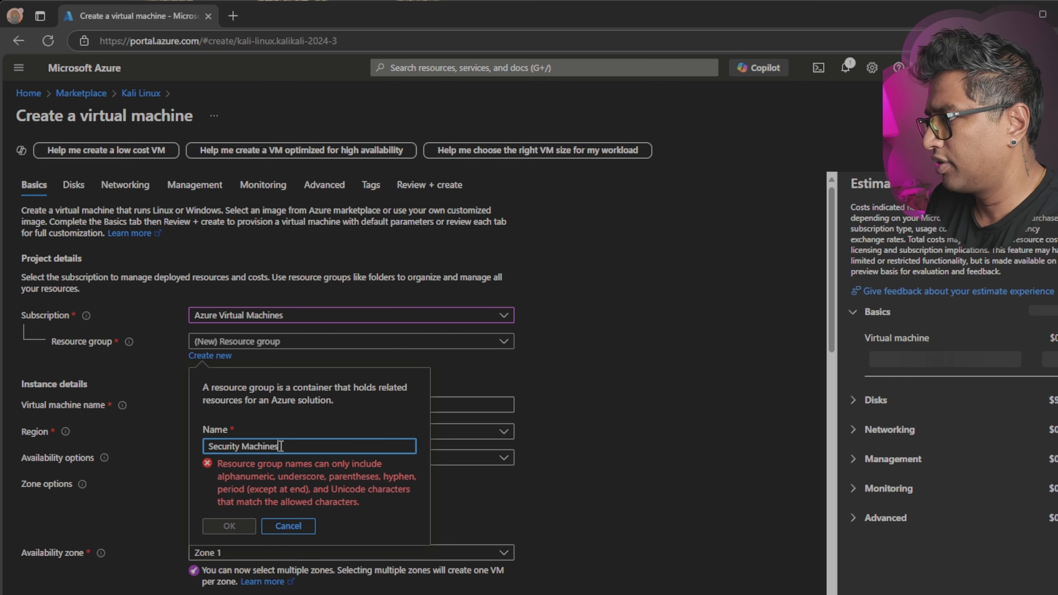
key("ctrl+a")
key("BackSpace")
type("Secur")
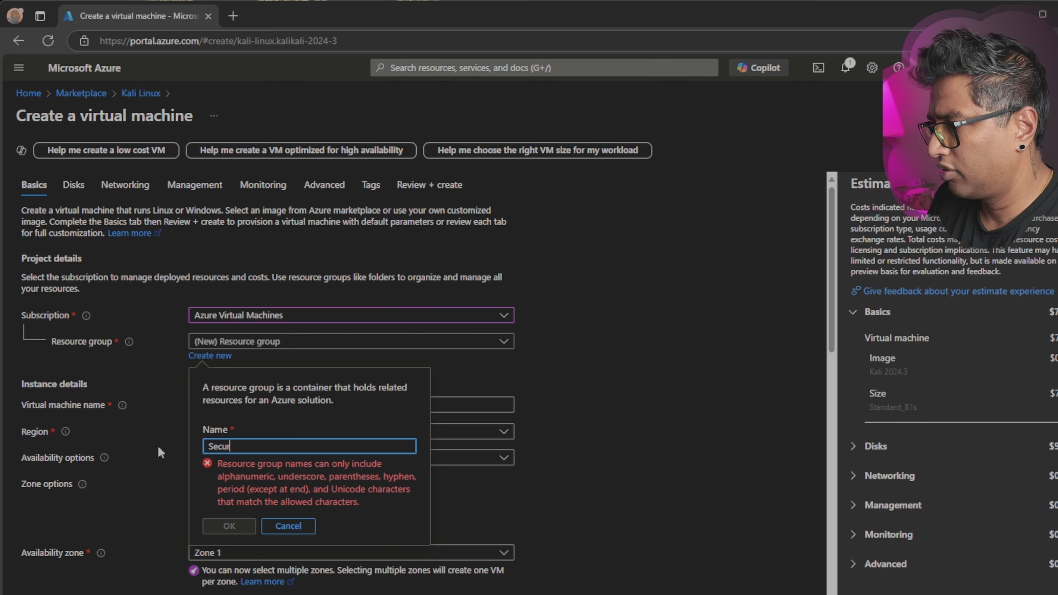
type("ityMachines")
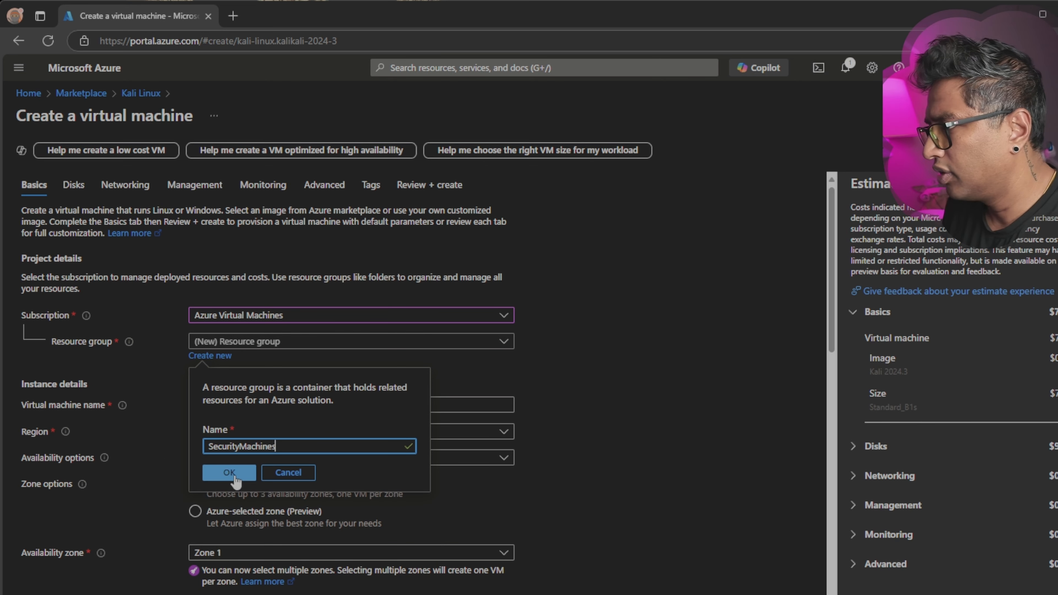
left_click(233, 476)
left_click(303, 342)
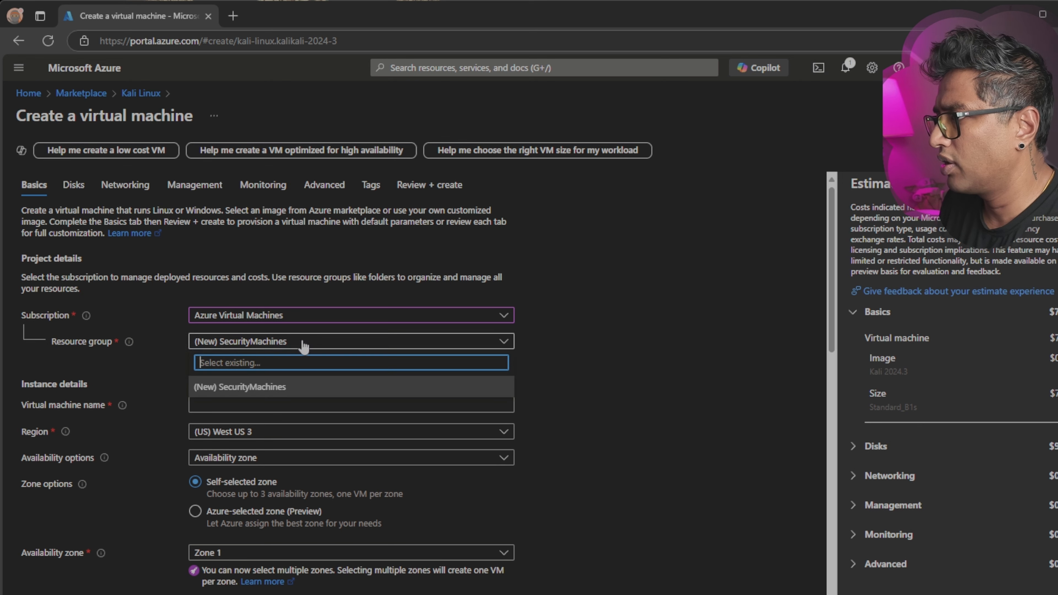
left_click(236, 388)
Name the virtual machine KaliLinuxAzure
left_click(213, 404)
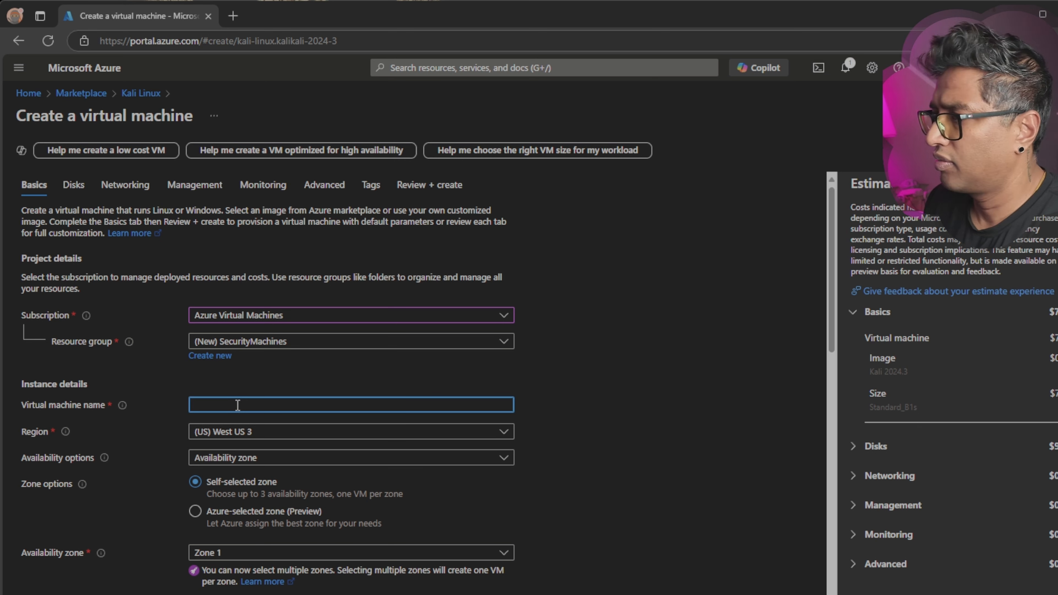
type("Kal")
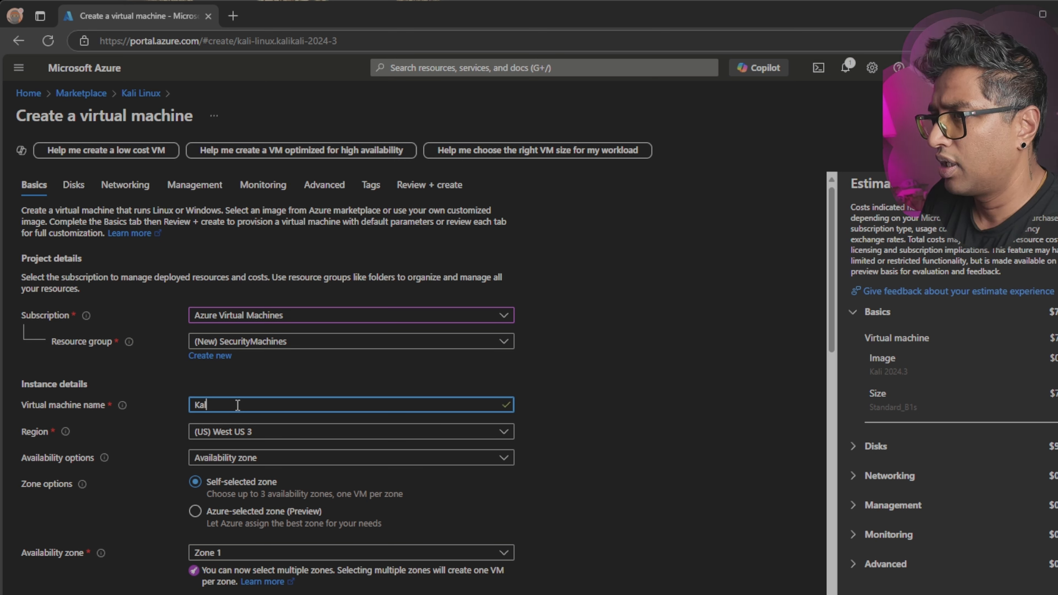
type("iLinuxAzure")
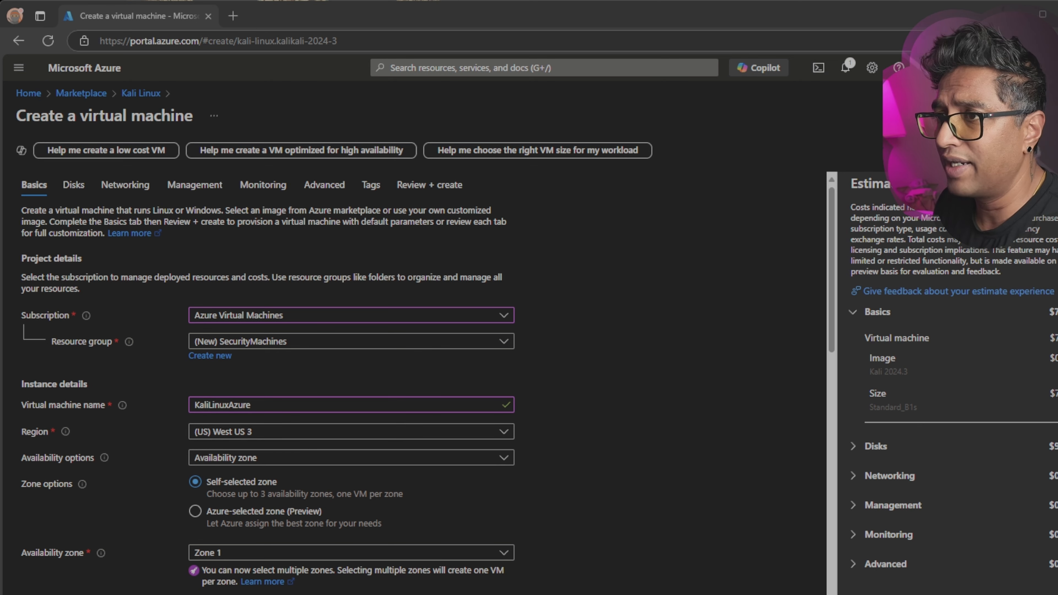
Set the virtual machine's availability options to No infrastructure redundancy required
scroll(267, 484, "down", 5)
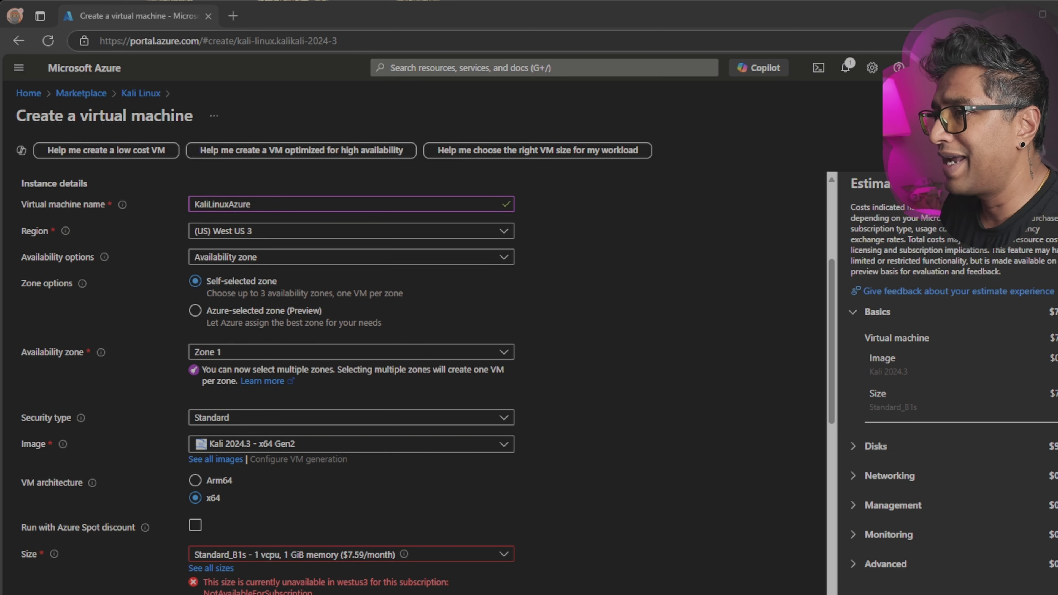
left_click(340, 258)
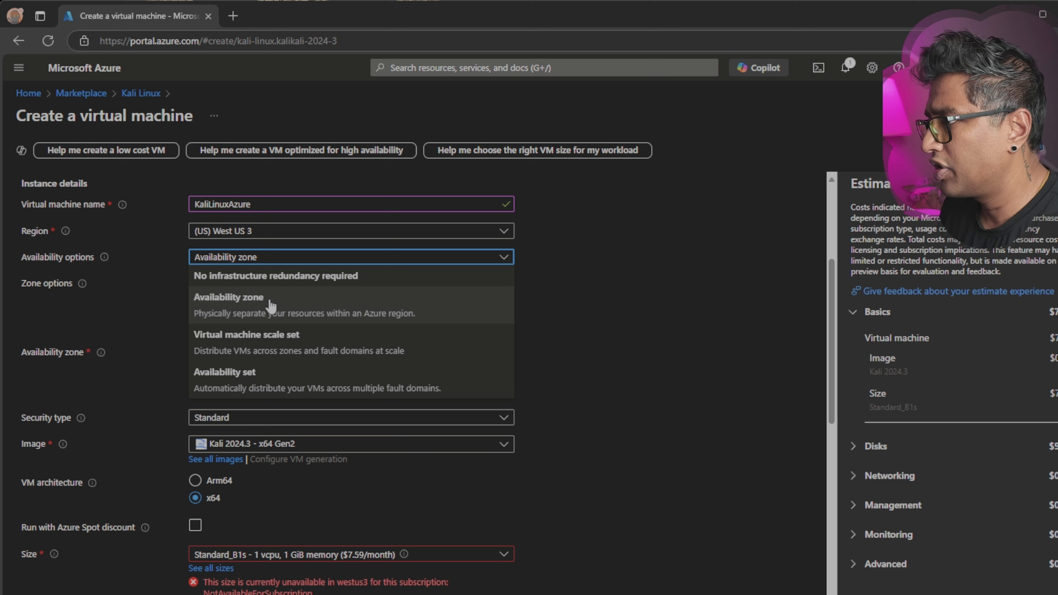
left_click(275, 277)
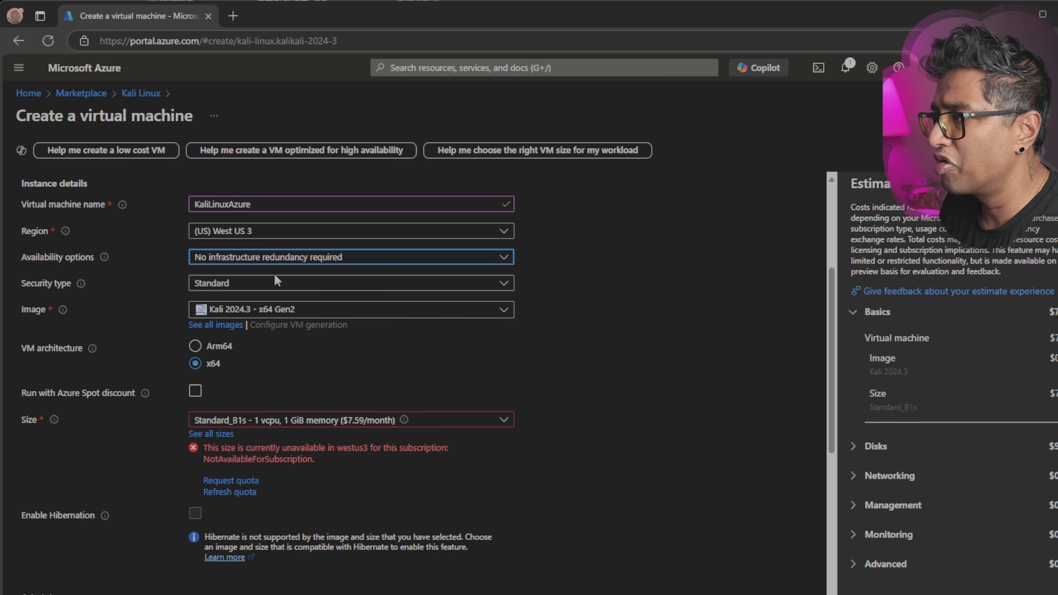
left_click(295, 261)
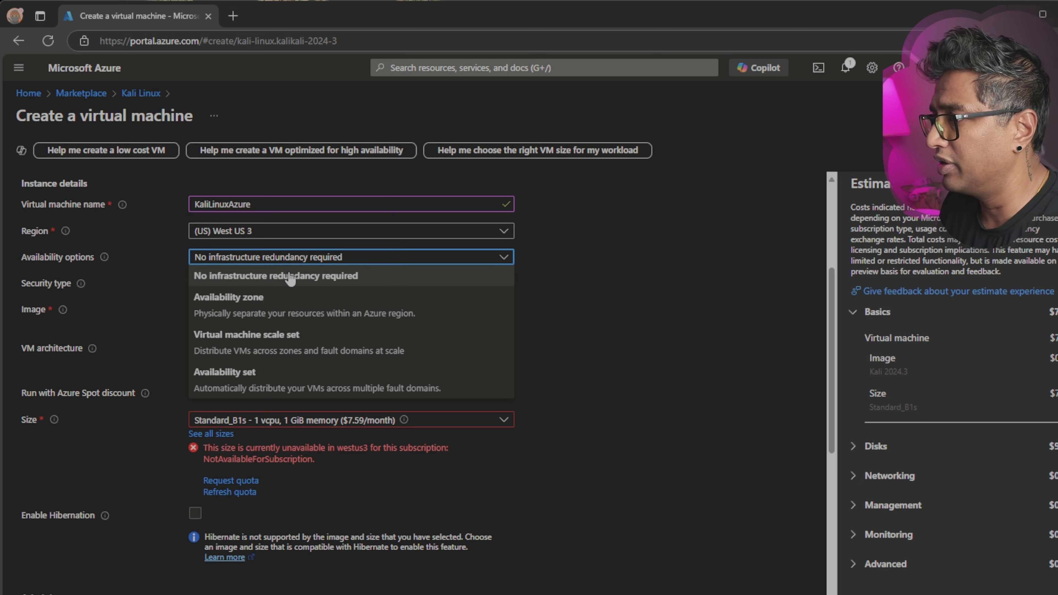
left_click(291, 276)
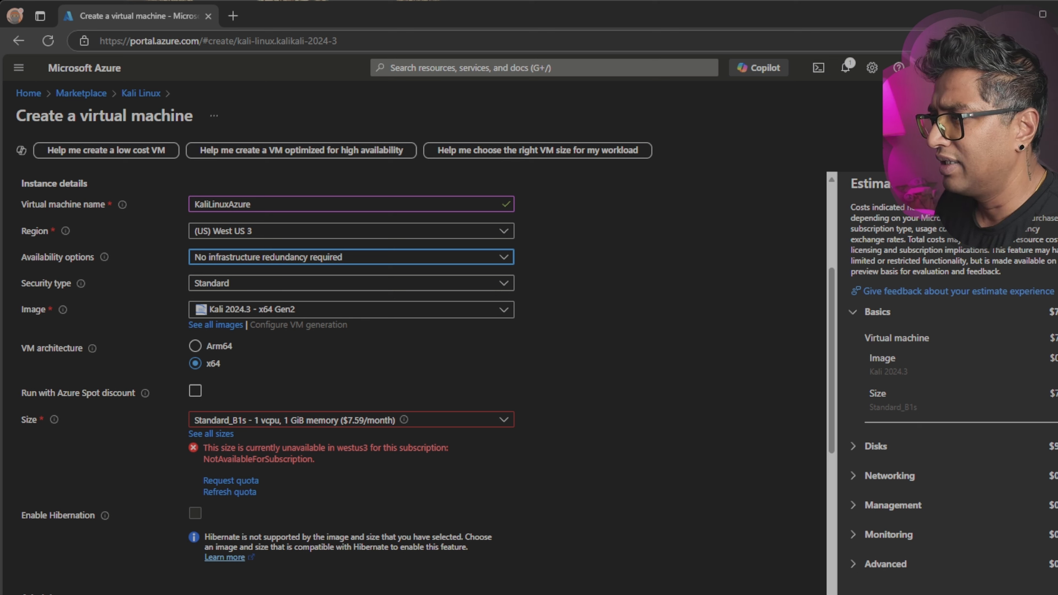
Check the available security types and select Kali 2024.3 - x64 Gen2 as the virtual machine's image
left_click(295, 284)
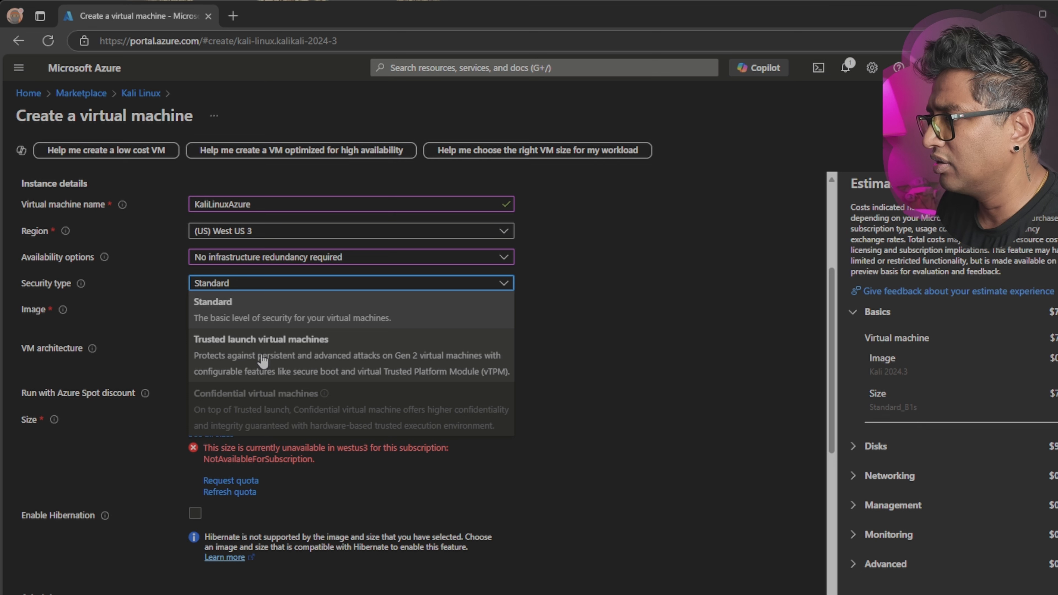
left_click(595, 287)
scroll(403, 350, "down", 2)
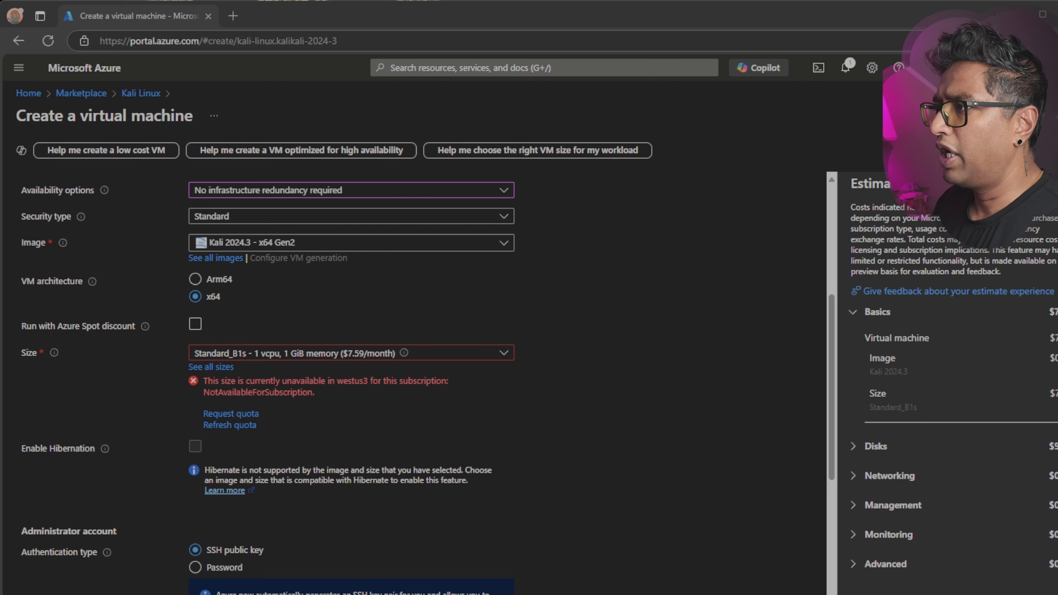
left_click(287, 242)
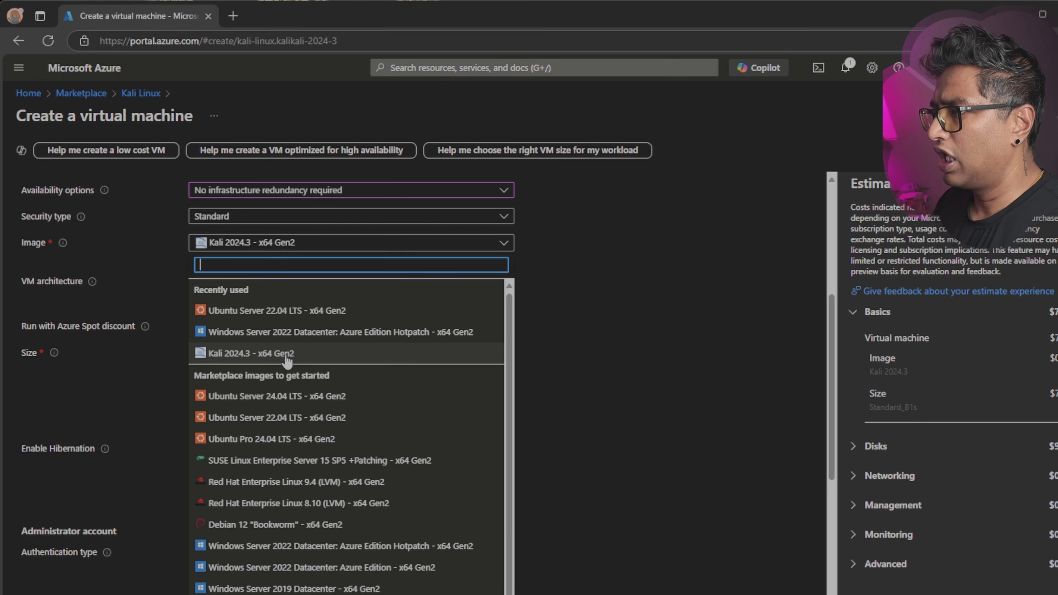
left_click(252, 356)
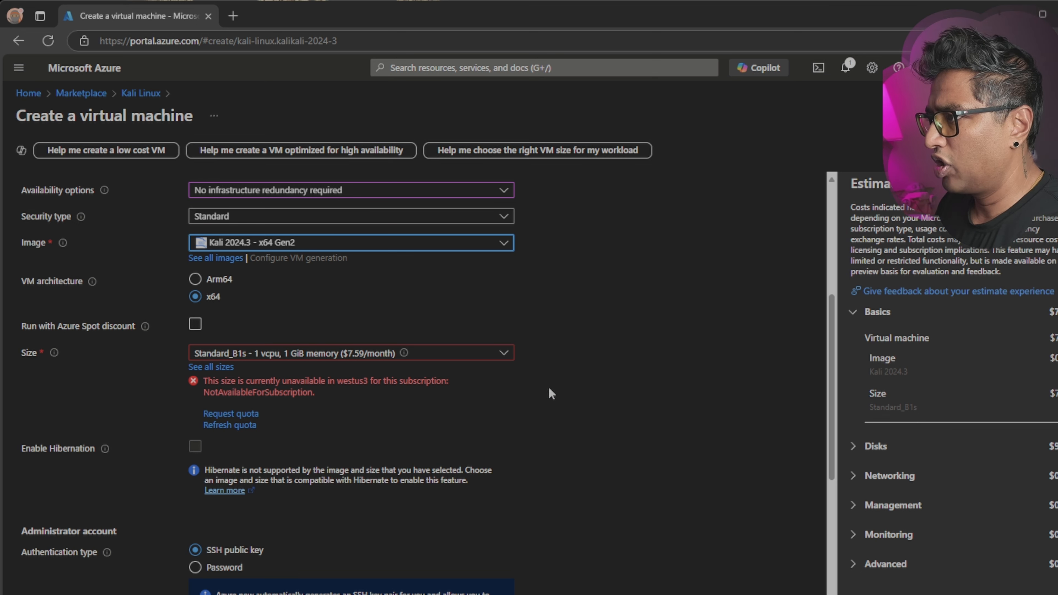
Check which virtual machine sizes are offered for the current region
scroll(396, 367, "down", 3)
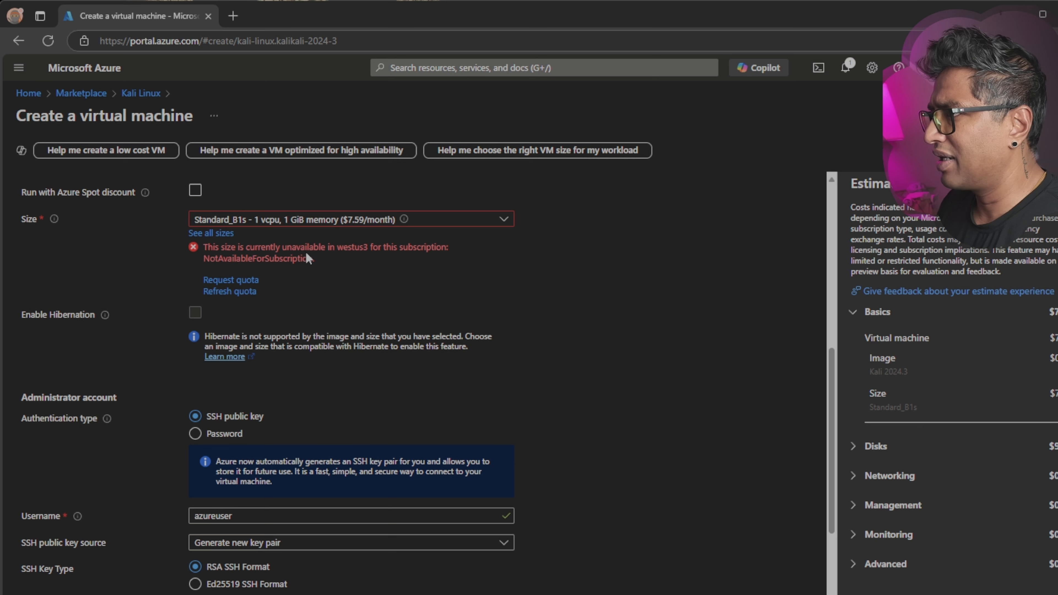
left_click(423, 226)
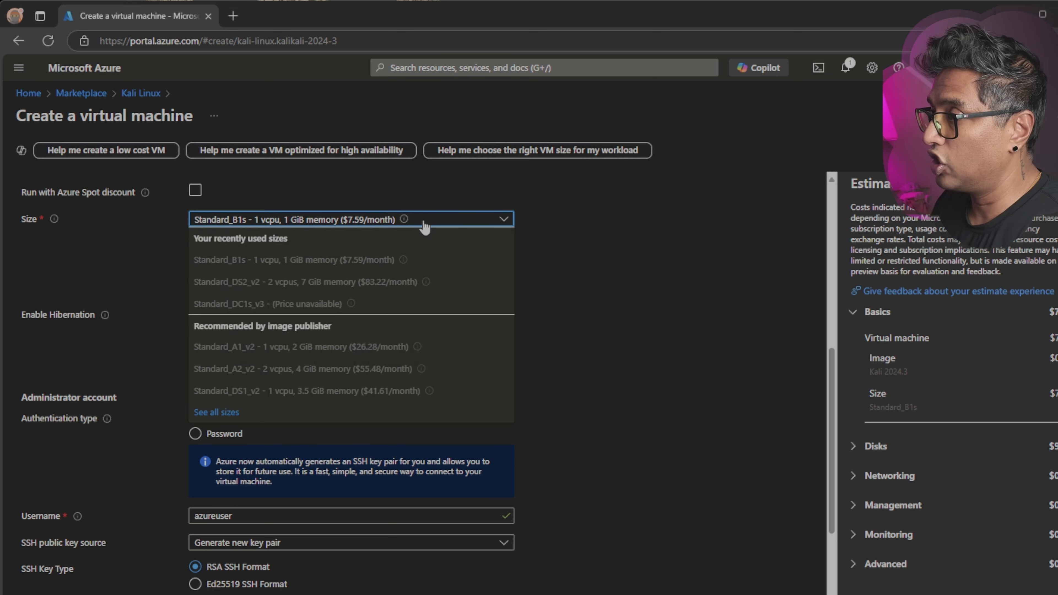
left_click(611, 324)
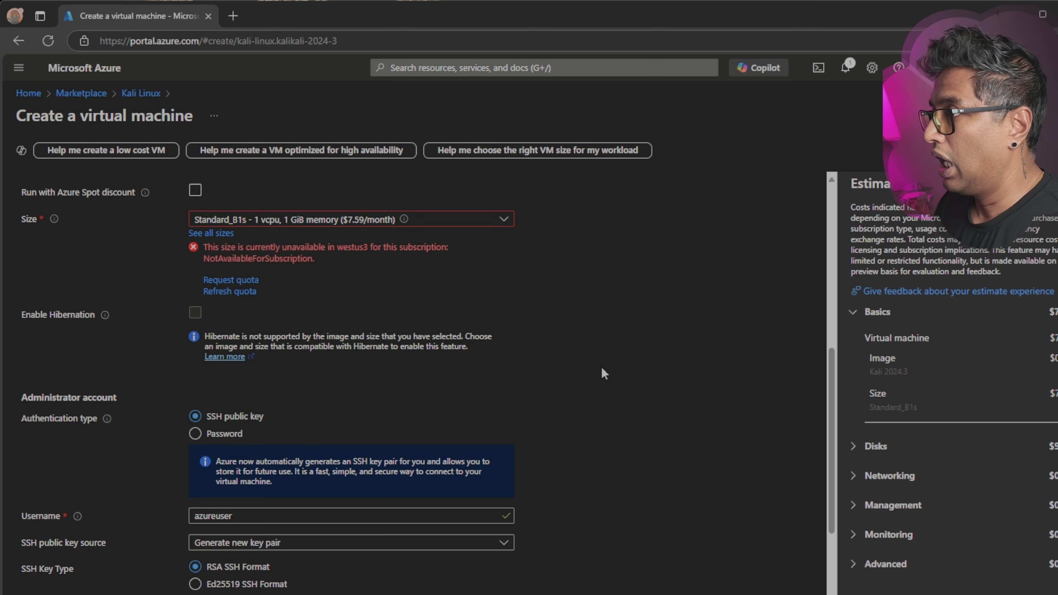
Change the virtual machine's region to (US) West US 2
scroll(604, 374, "up", 5)
left_click(371, 297)
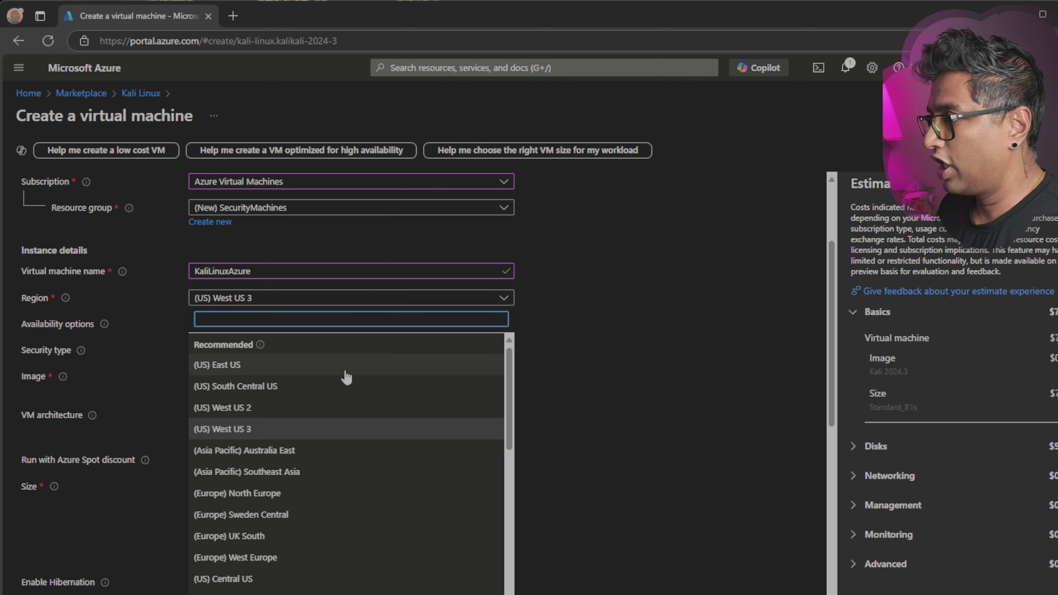
left_click(246, 407)
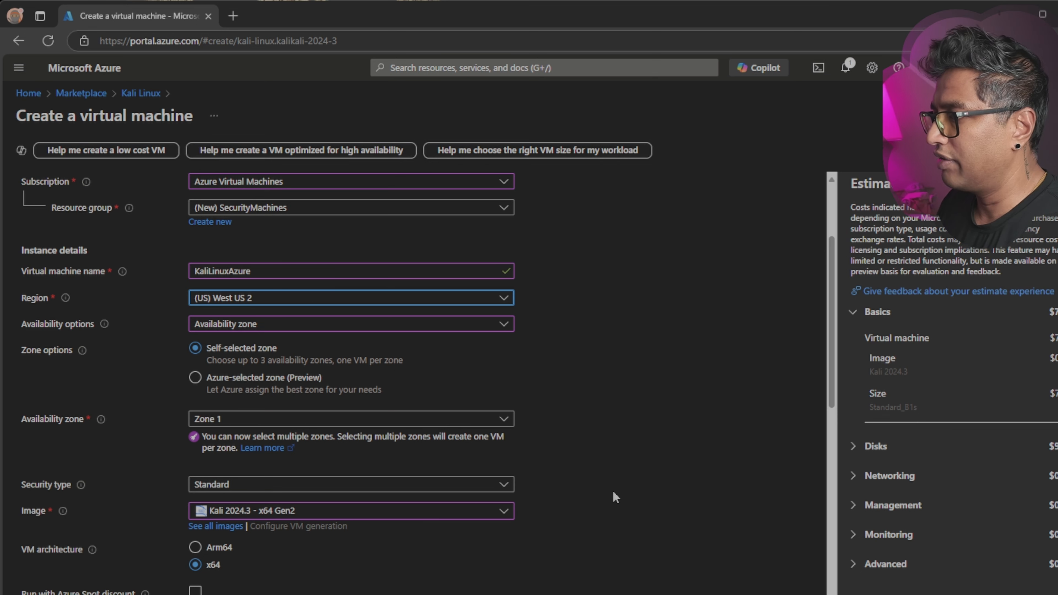
Set the availability options back to No infrastructure redundancy required for the West US 2 region
scroll(614, 493, "down", 3)
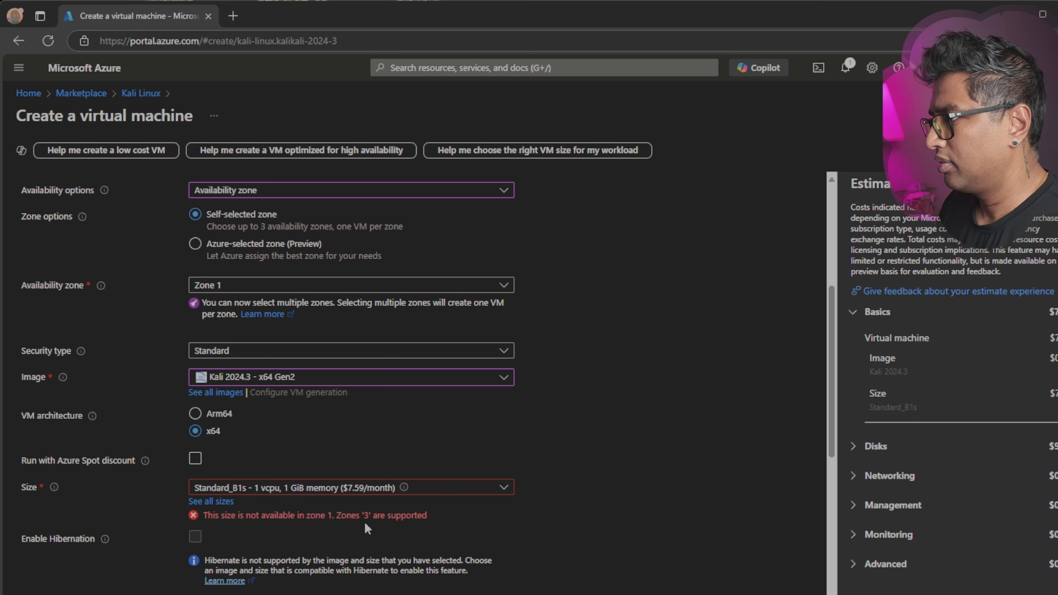
scroll(366, 529, "up", 2)
left_click(291, 260)
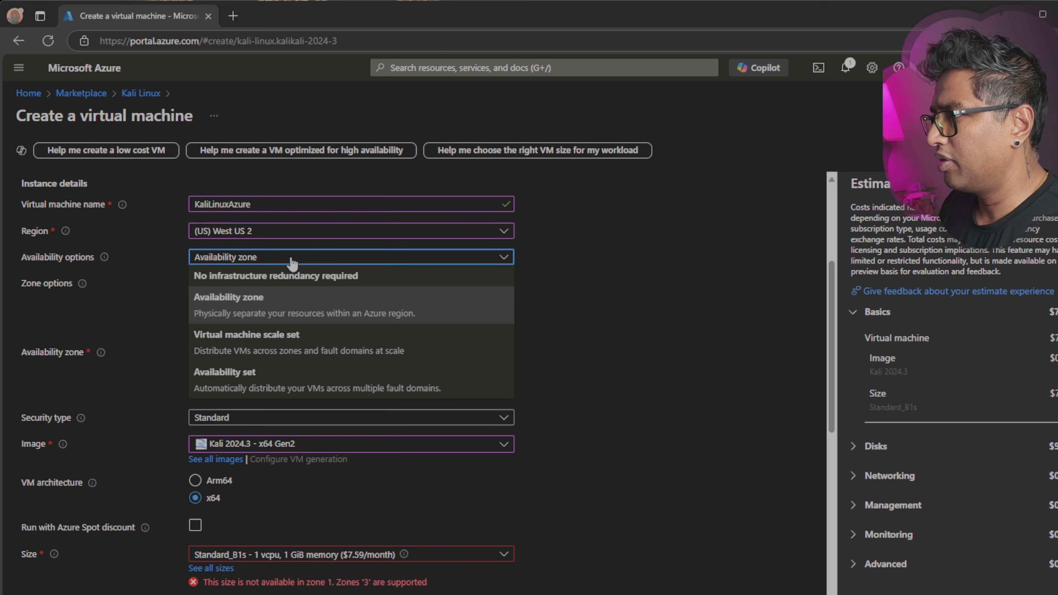
left_click(250, 276)
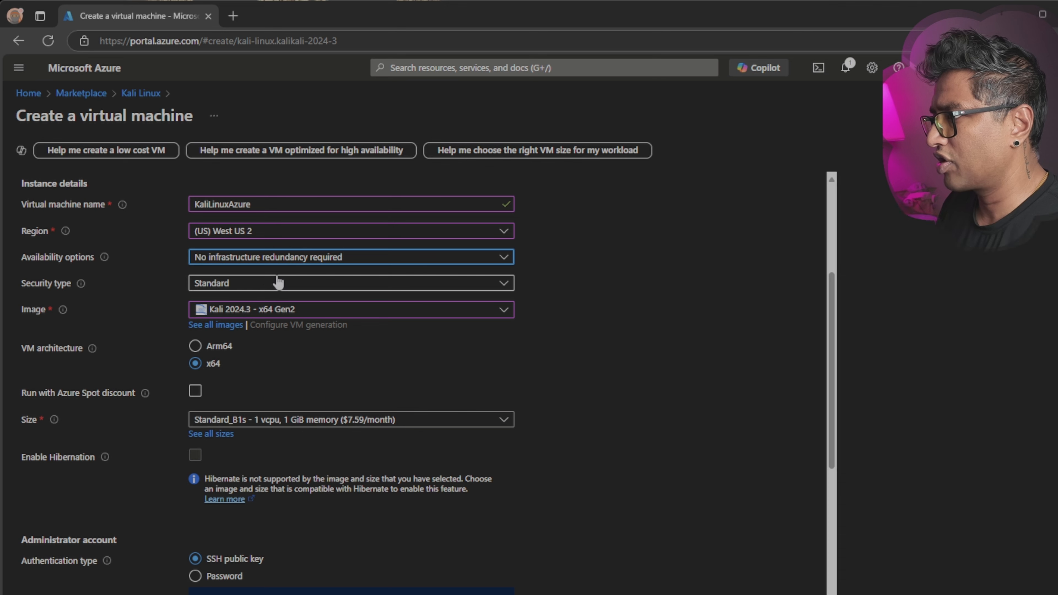
Choose the D2s_v3 size with 2 vCPUs and 8 GiB RAM from the full list of virtual machine sizes
scroll(319, 532, "down", 3)
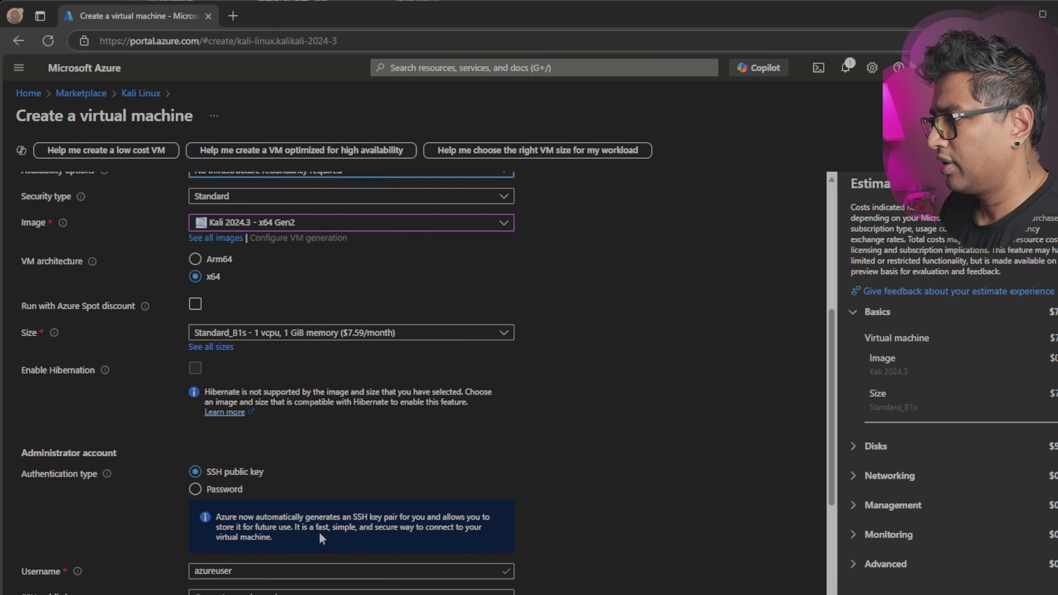
scroll(319, 531, "up", 5)
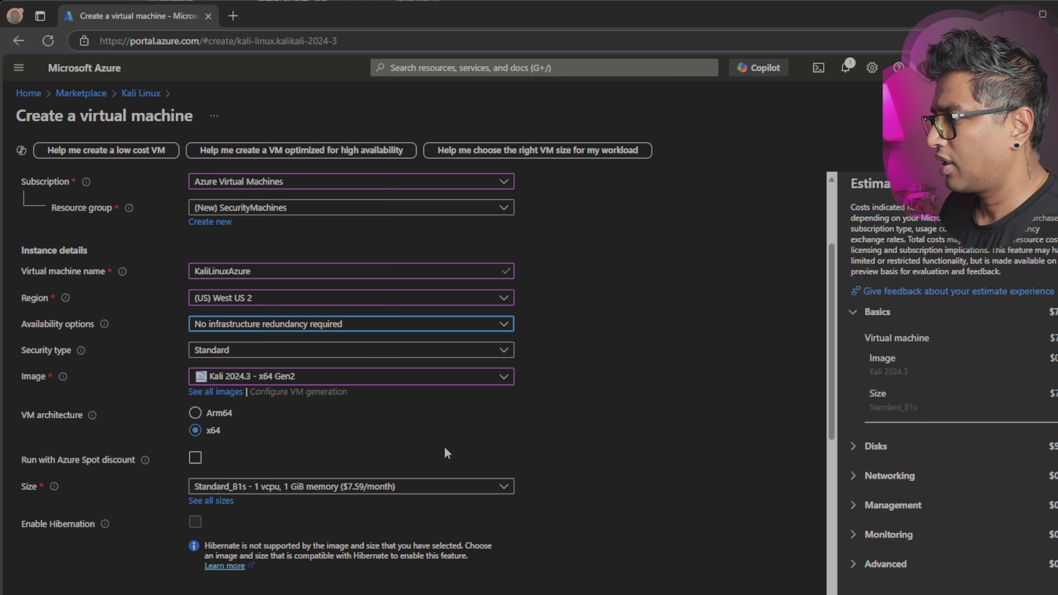
scroll(448, 447, "down", 2)
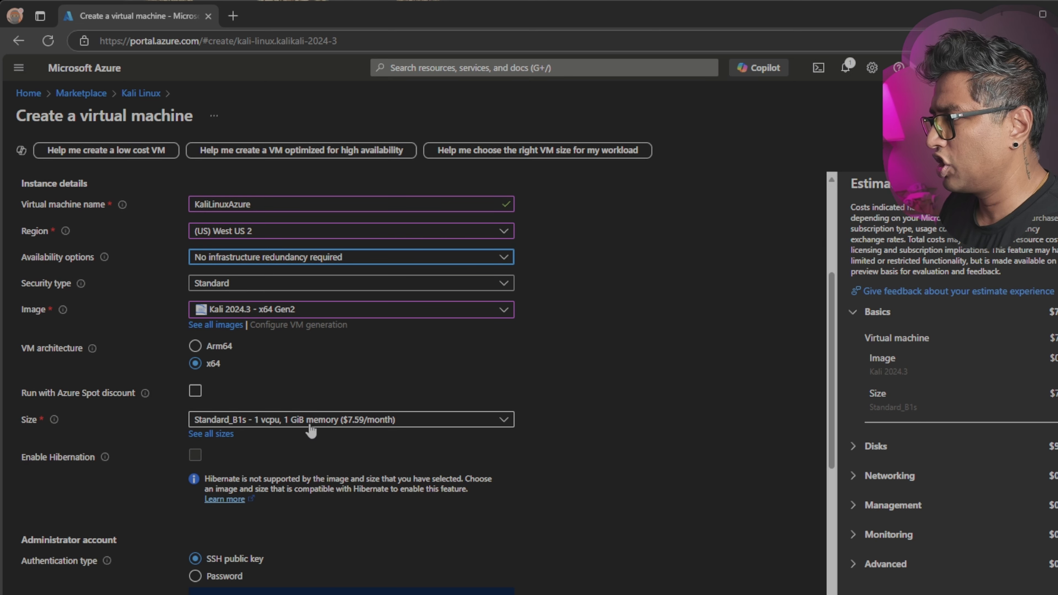
scroll(350, 421, "down", 4)
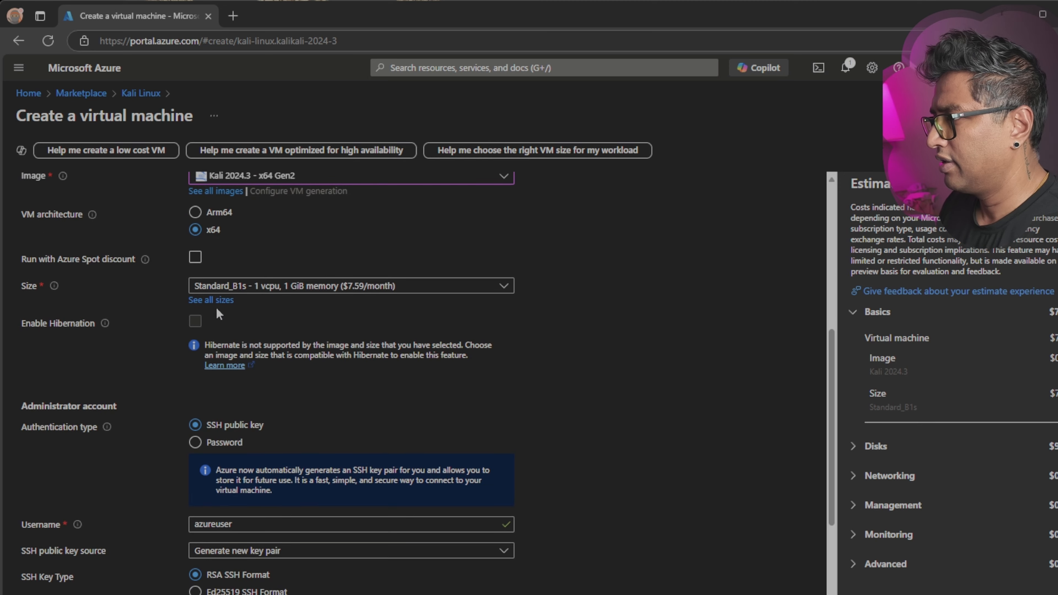
left_click(211, 300)
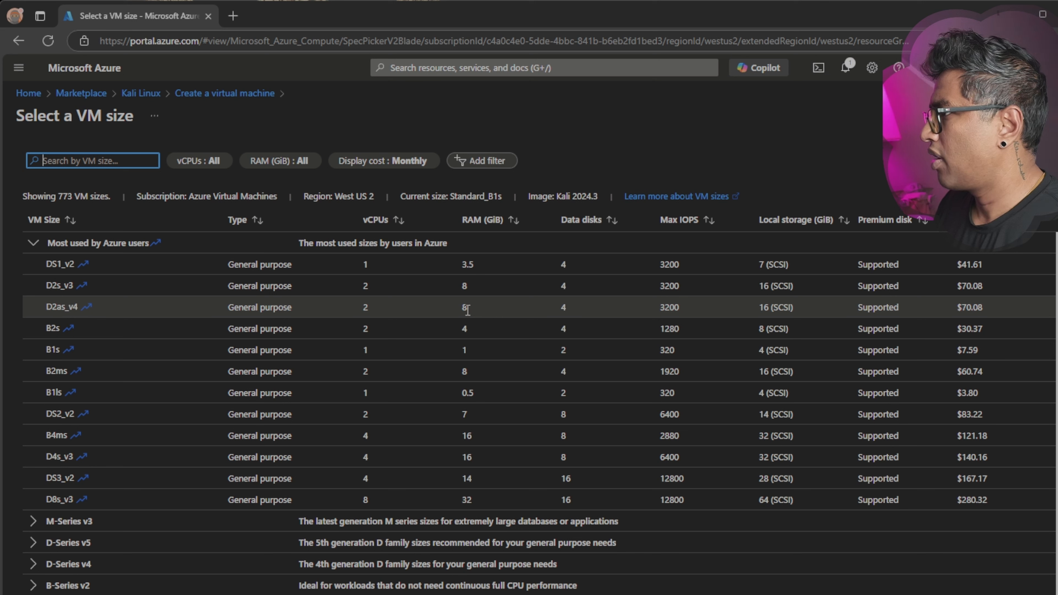
left_click(91, 311)
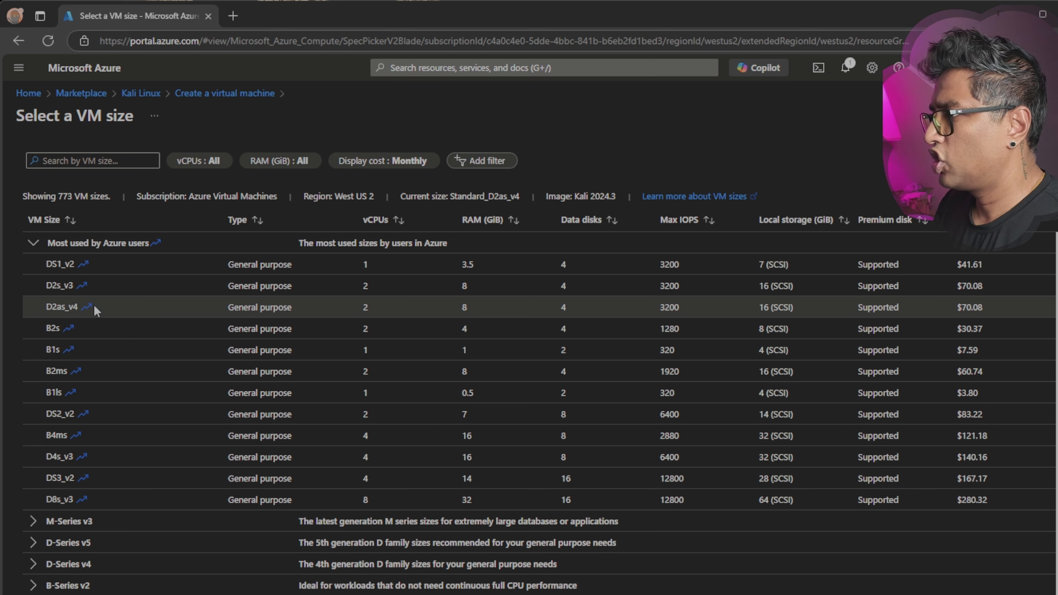
left_click(90, 288)
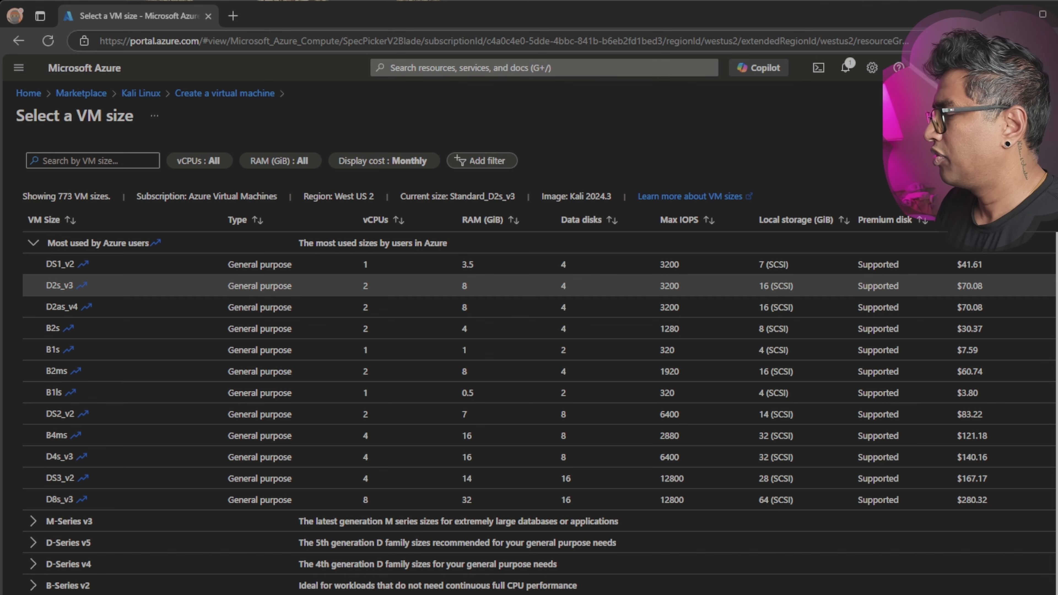
left_click(40, 594)
scroll(361, 498, "down", 2)
scroll(361, 498, "up", 1)
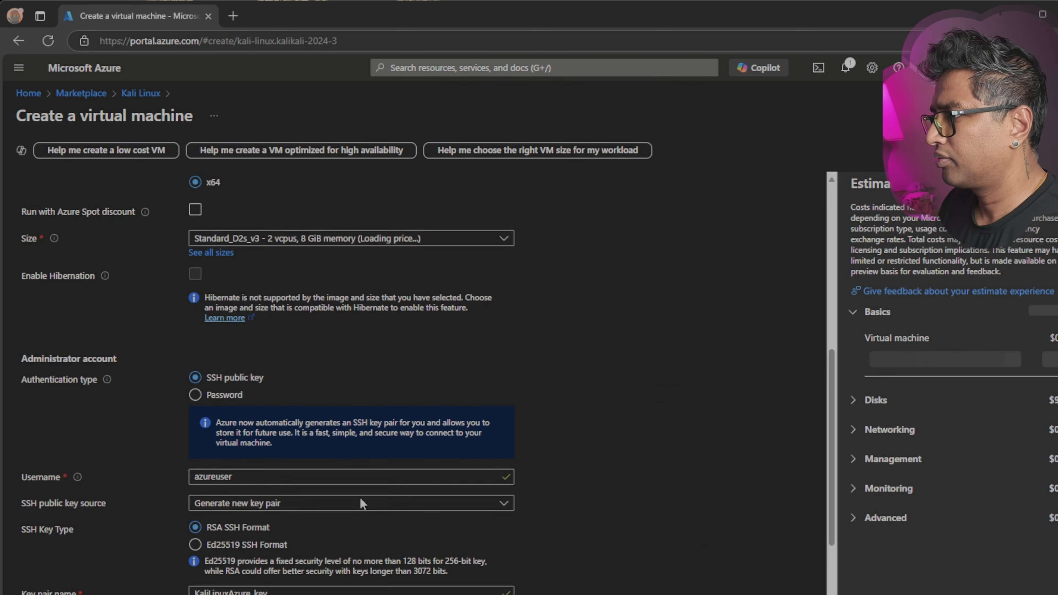
Review the size, administrator account and inbound port settings, and proceed to the disk configuration
scroll(359, 498, "up", 2)
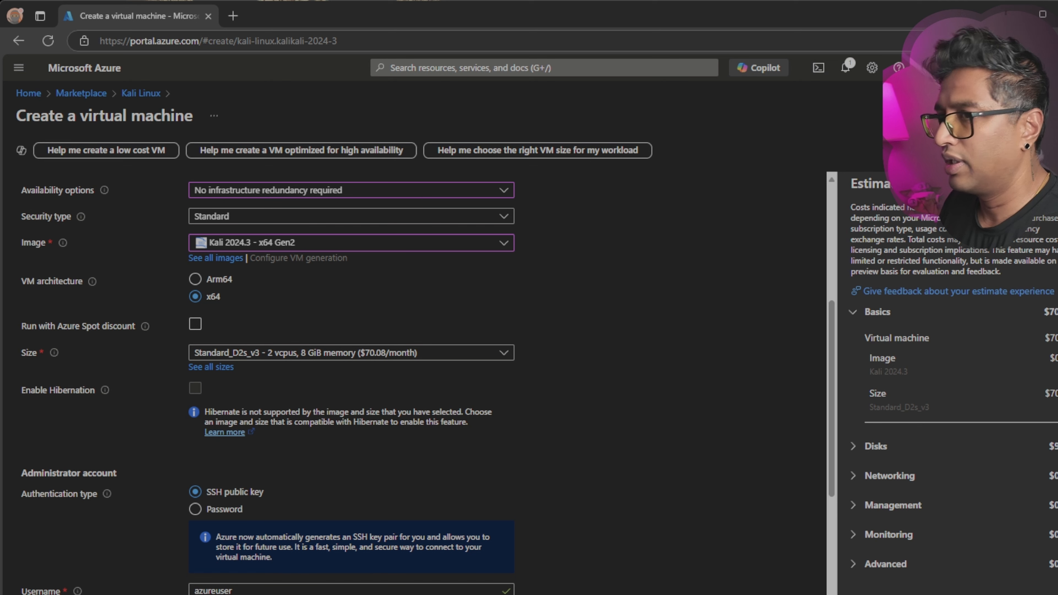
scroll(350, 375, "down", 2)
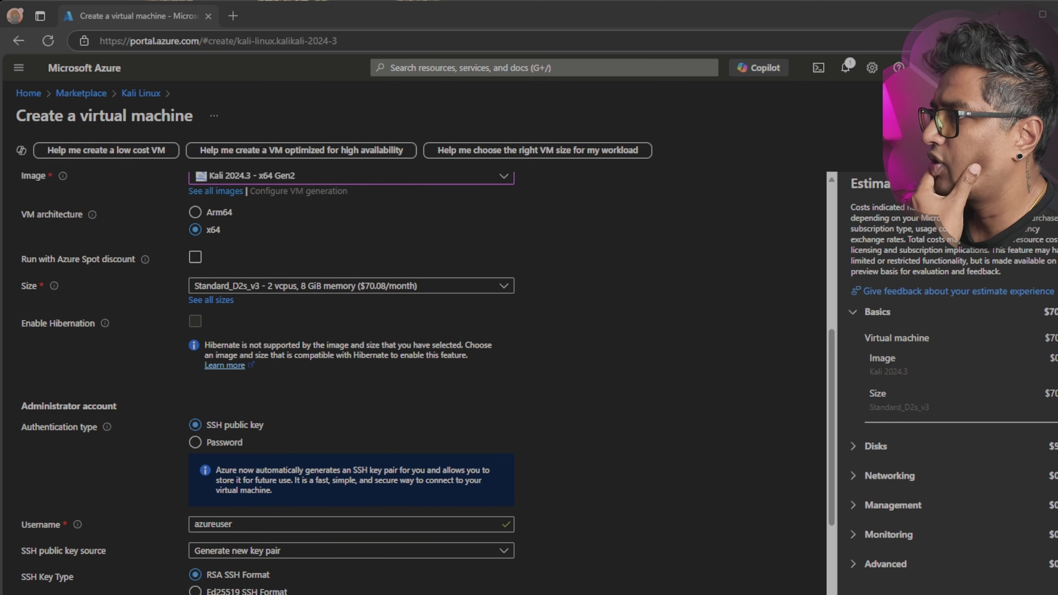
scroll(104, 323, "down", 4)
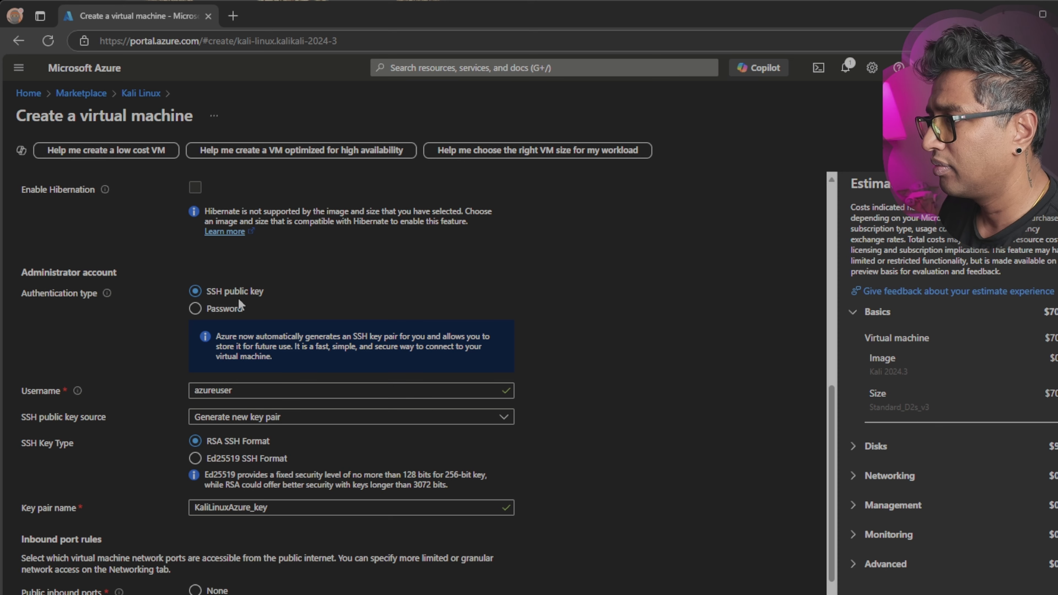
scroll(342, 477, "down", 2)
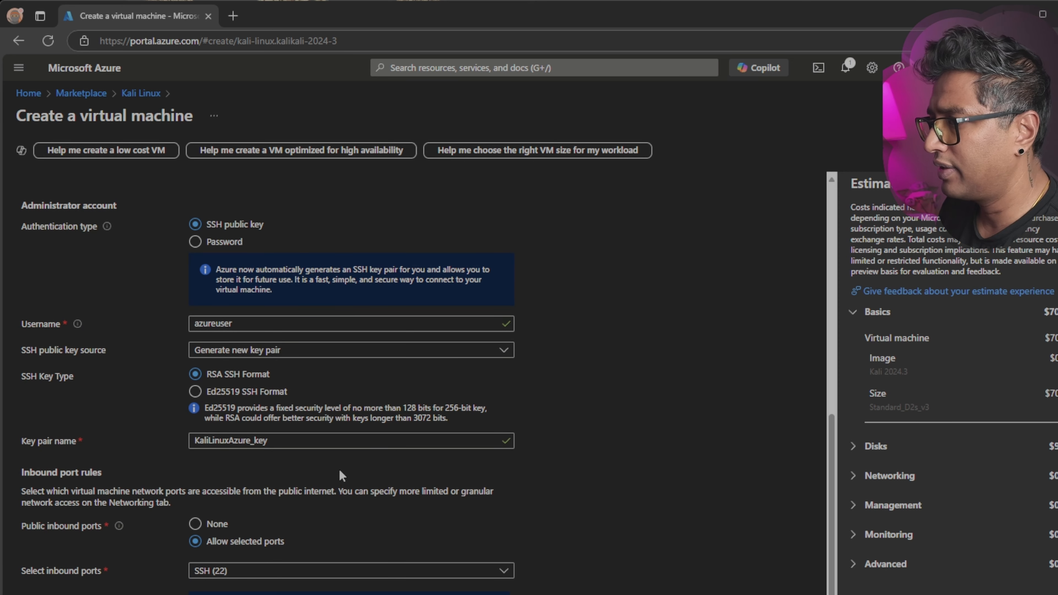
scroll(342, 477, "down", 1)
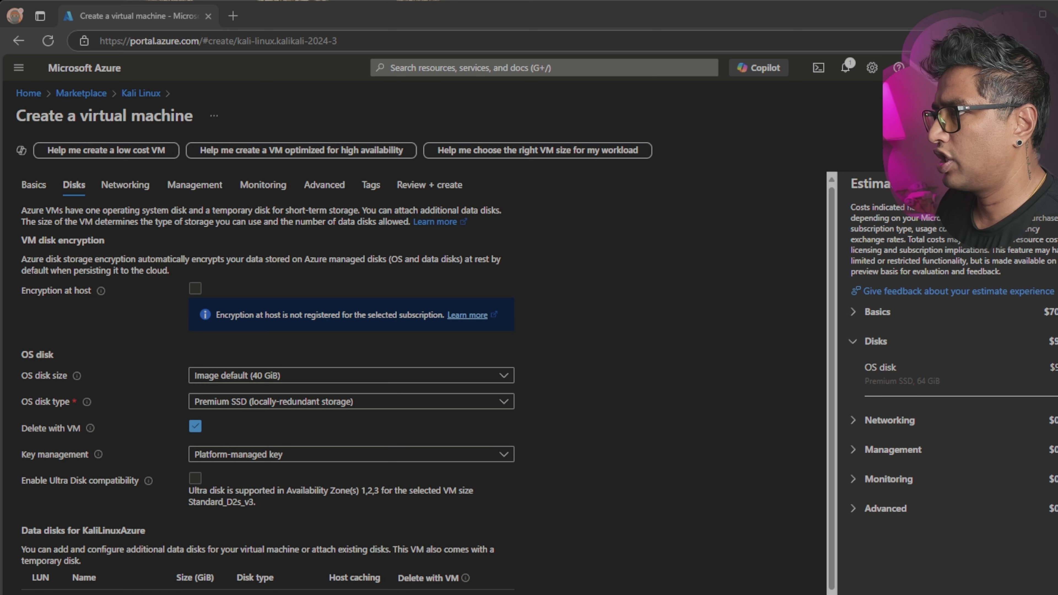
Compare the locally-redundant Premium SSD and Standard SSD options and set the OS disk type to Standard SSD
scroll(428, 383, "down", 1)
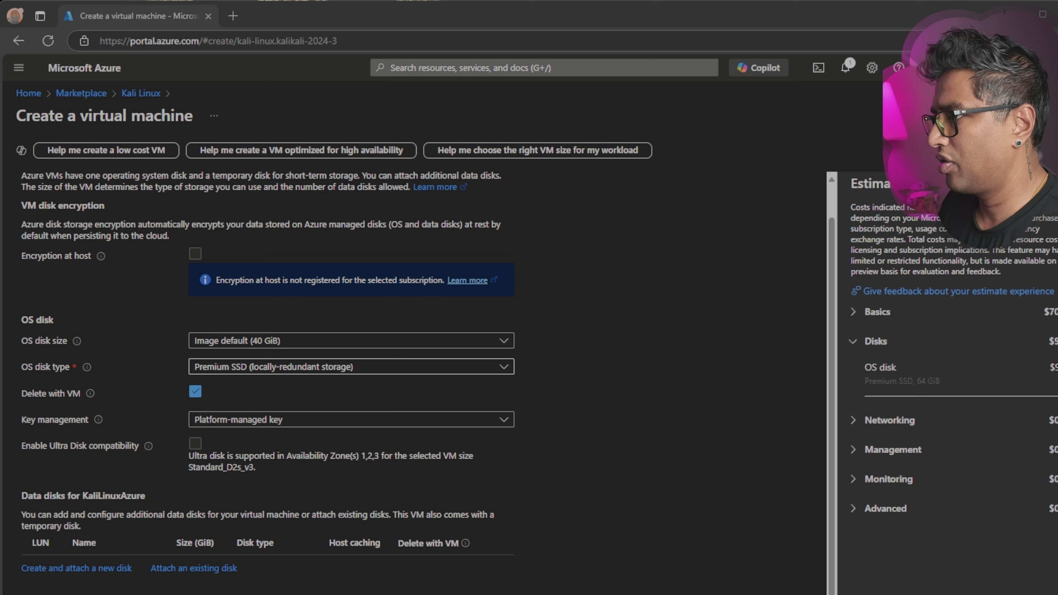
left_click(397, 368)
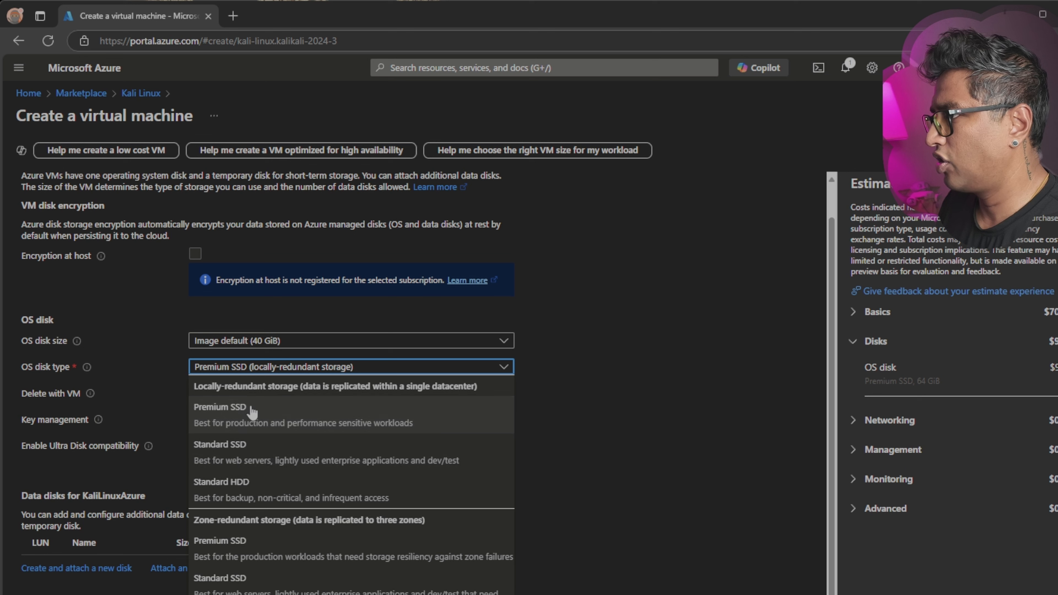
left_click(229, 460)
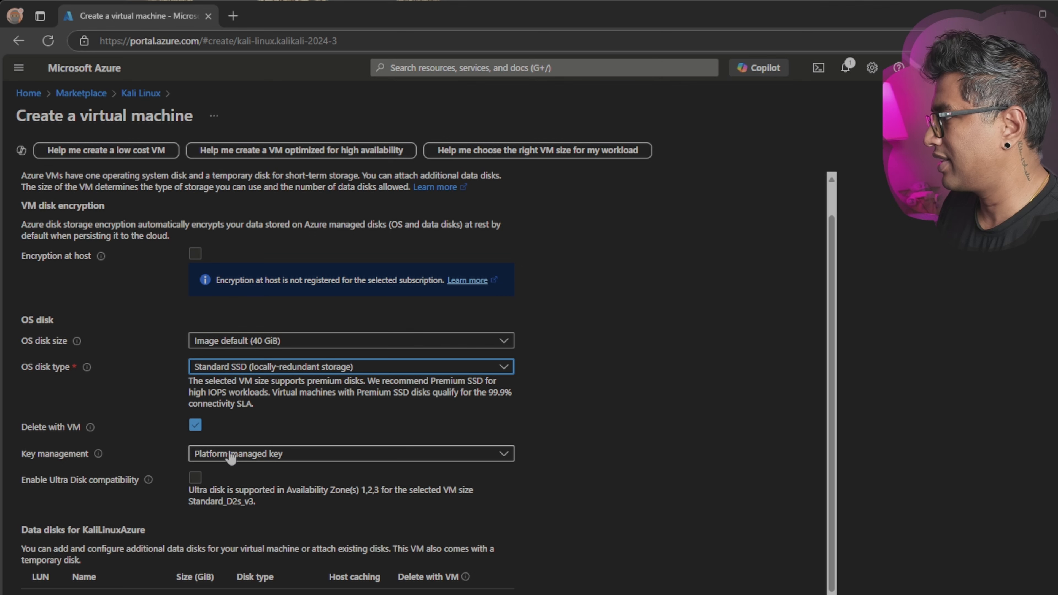
left_click(291, 369)
left_click(240, 417)
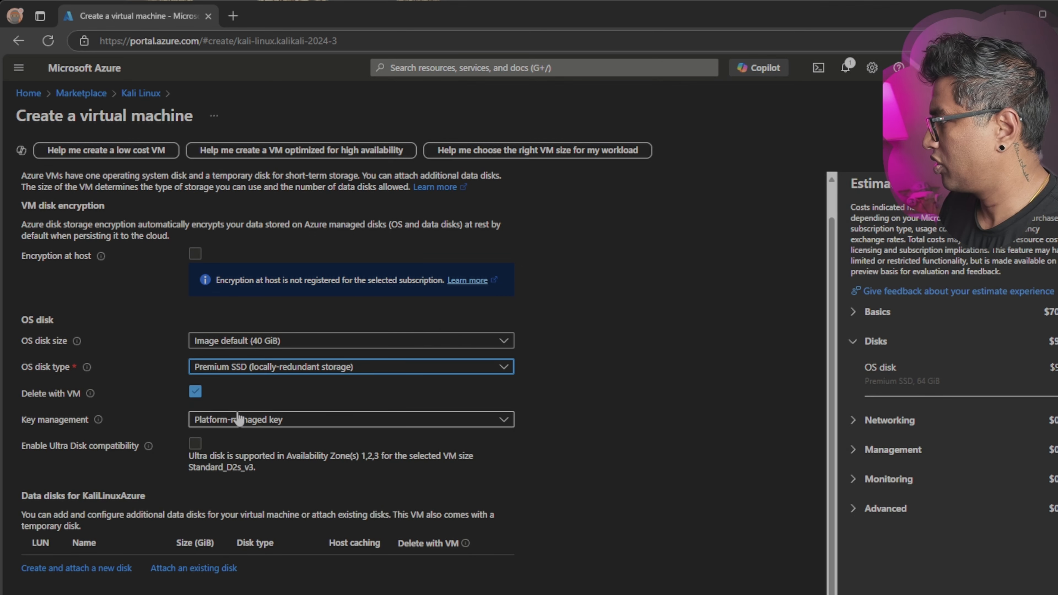
left_click(291, 370)
left_click(293, 447)
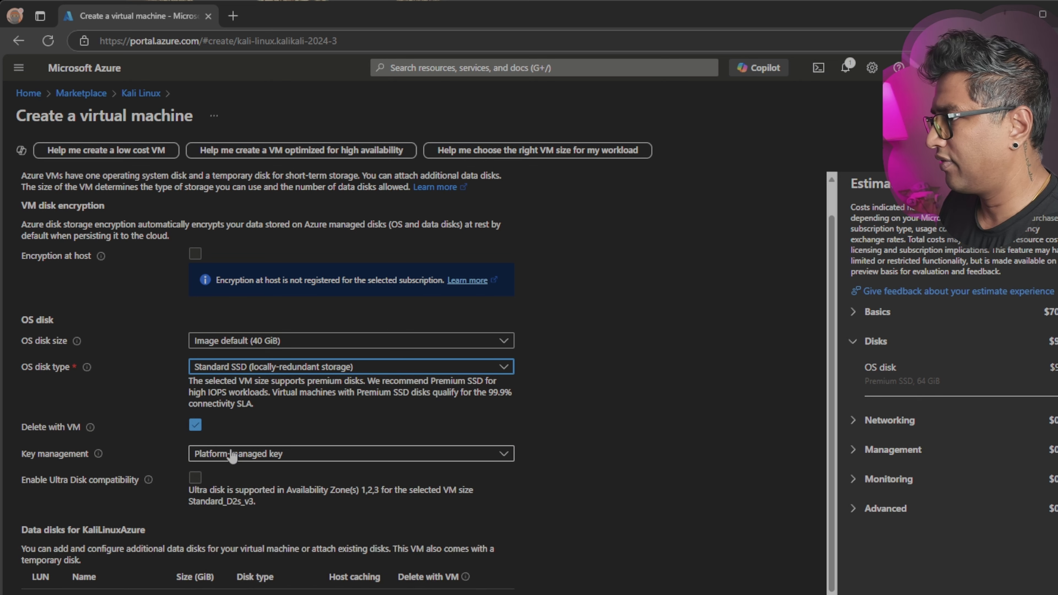
left_click(291, 368)
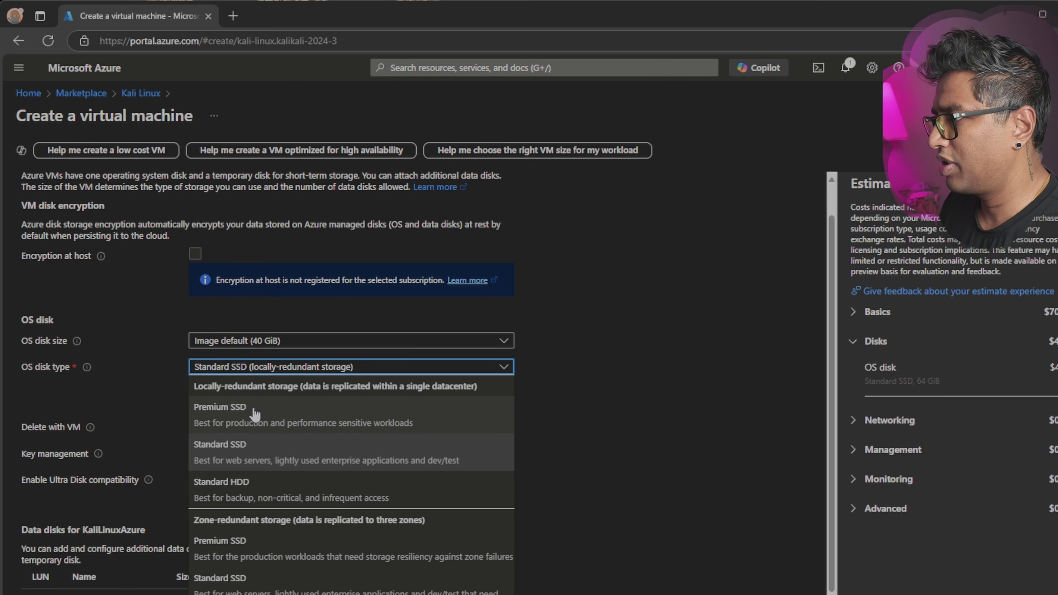
left_click(234, 456)
left_click(280, 368)
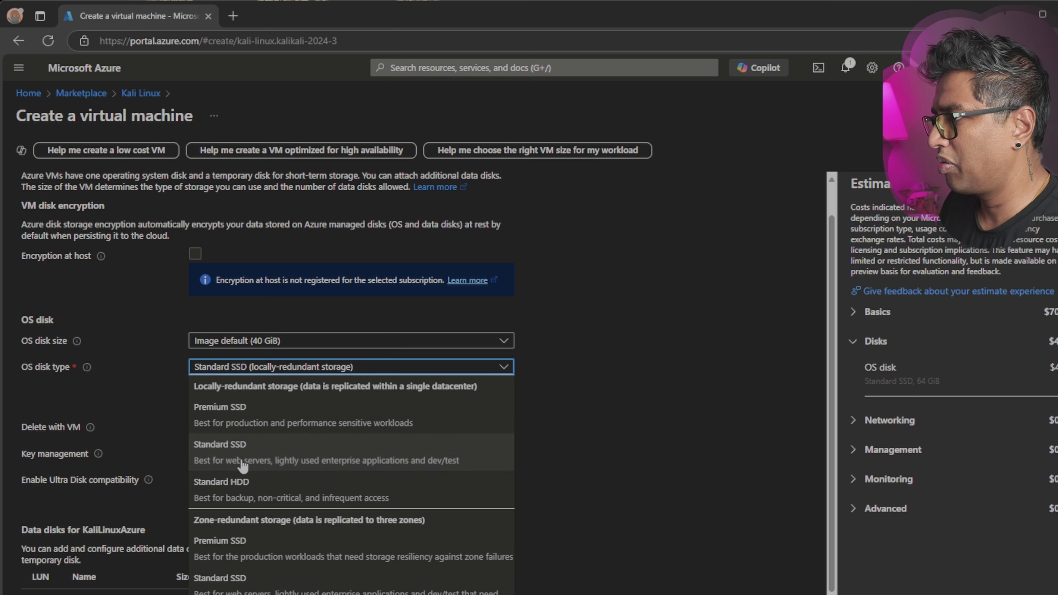
key("Escape")
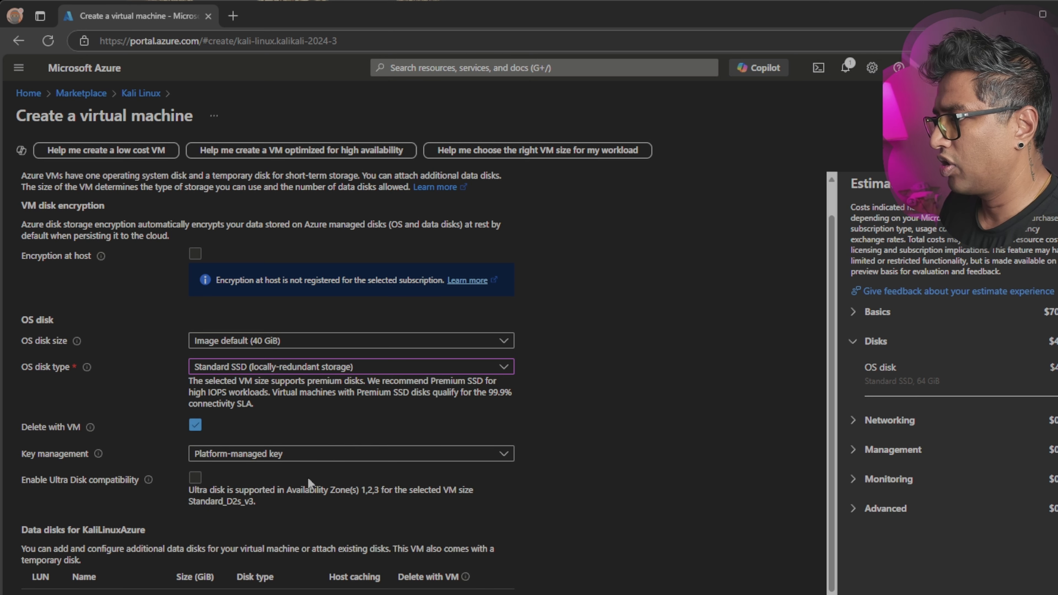
scroll(320, 526, "down", 1)
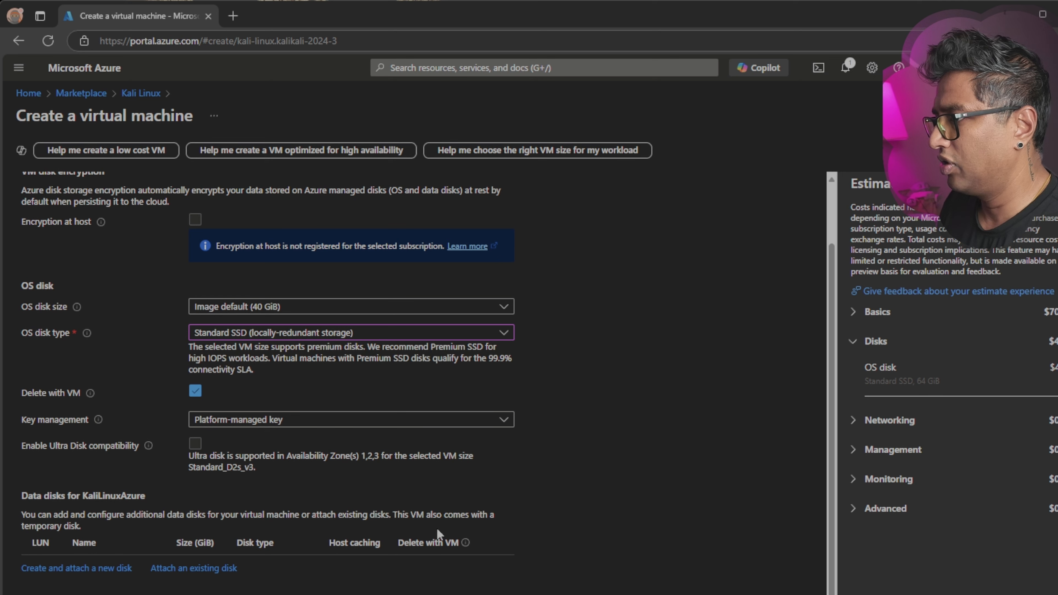
scroll(437, 528, "up", 2)
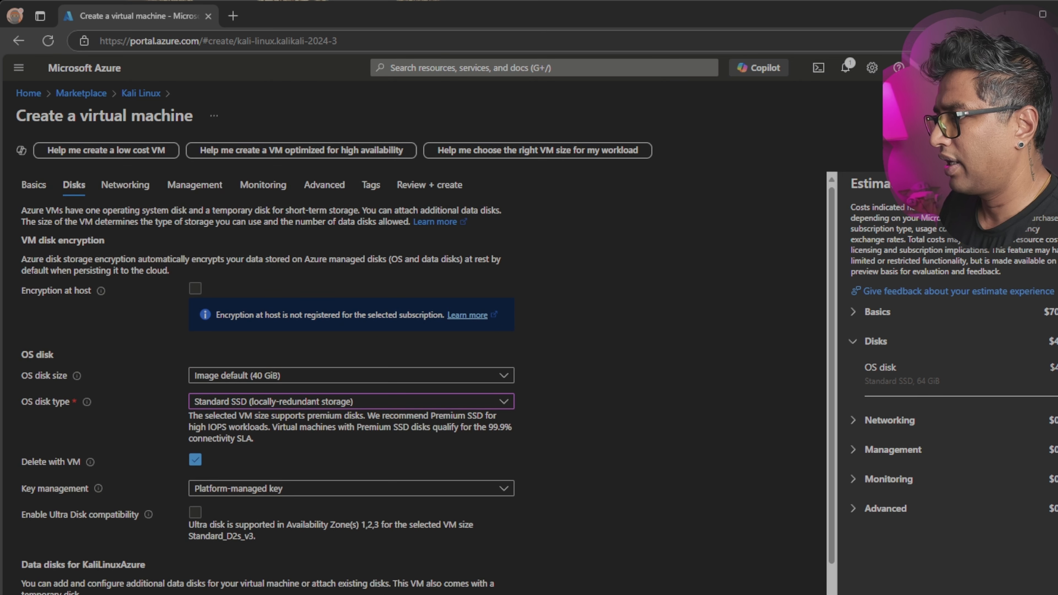
Proceed to the networking configuration and keep the new KaliLinuxAzure-vnet virtual network, default (10.0.0.0/24) subnet and KaliLinuxAzure-ip public IP
left_click(175, 594)
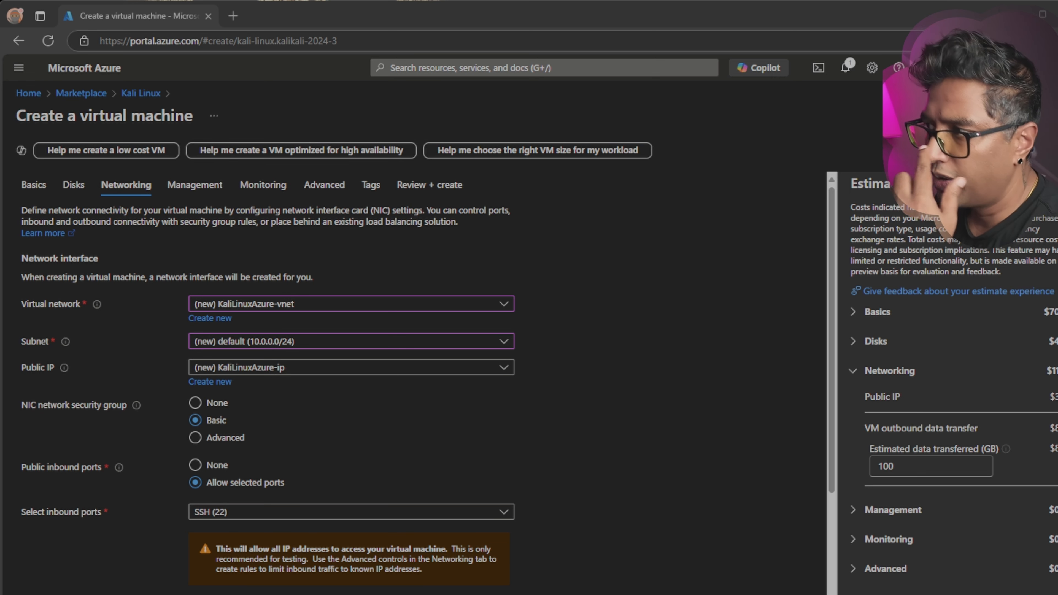
left_click(350, 304)
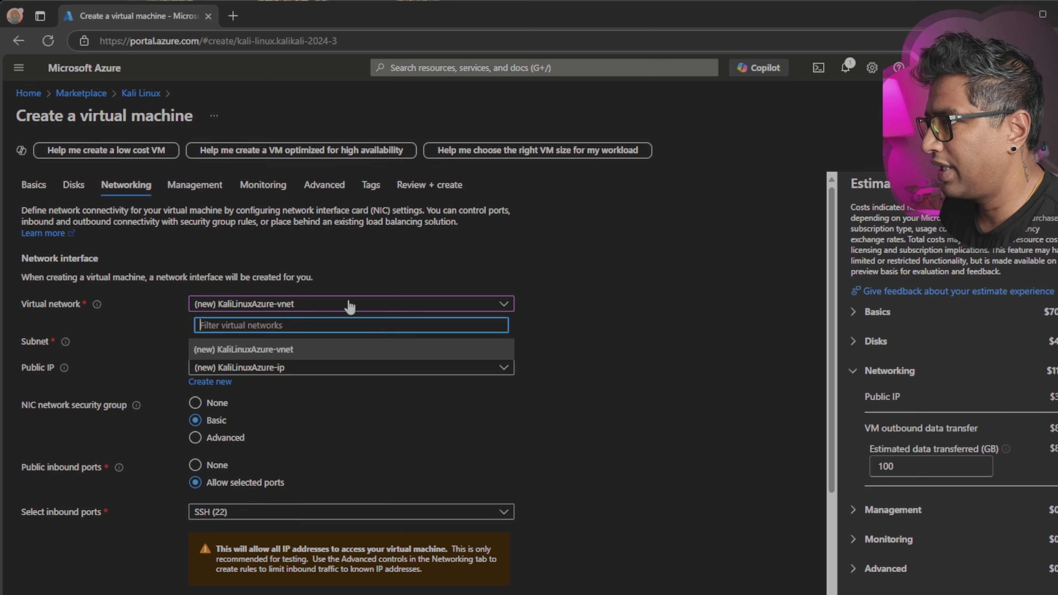
left_click(491, 308)
left_click(409, 343)
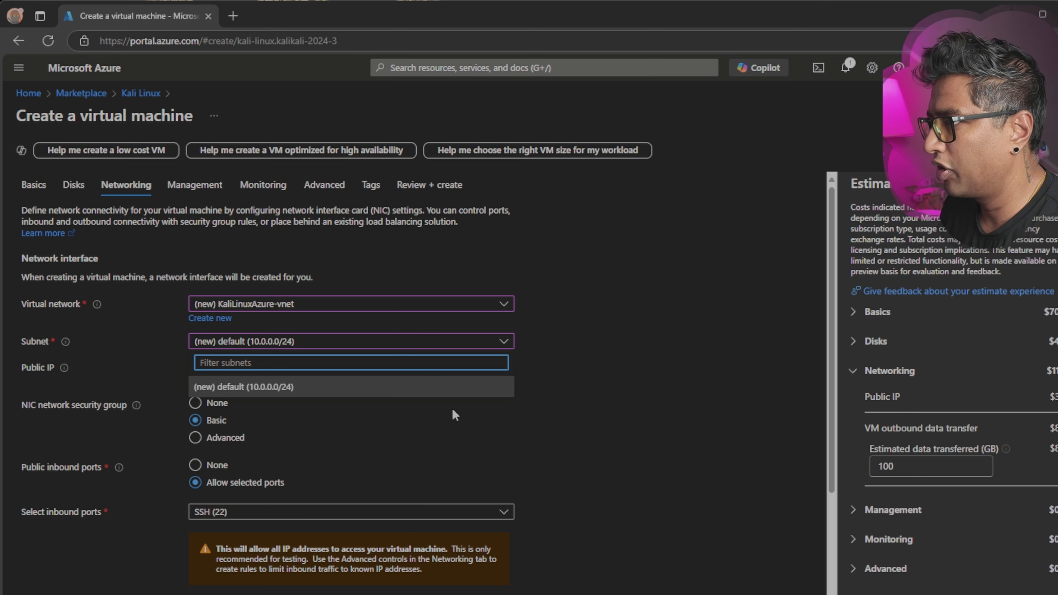
left_click(273, 389)
scroll(302, 403, "down", 2)
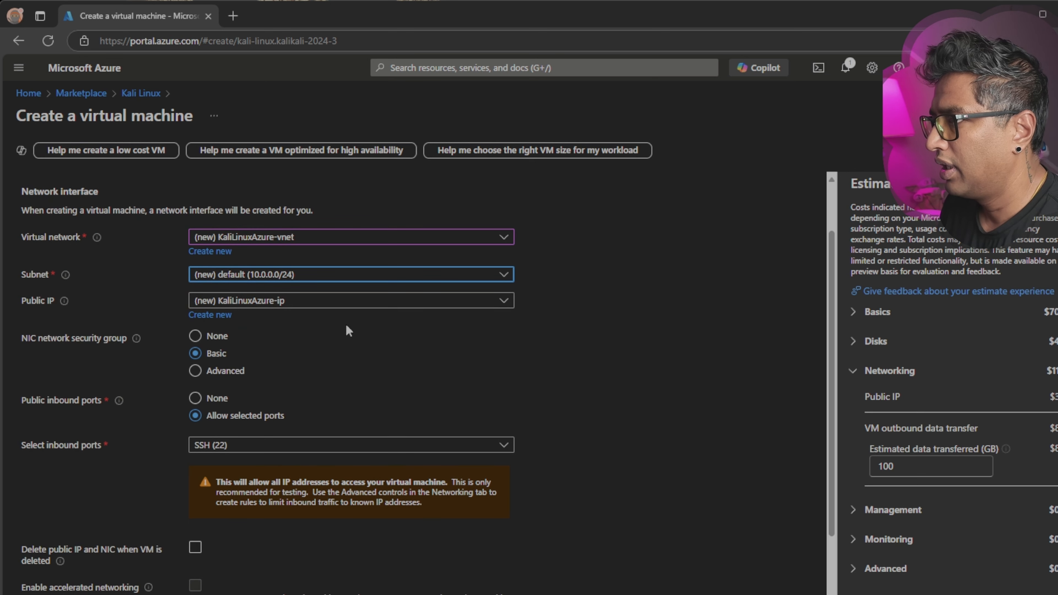
left_click(291, 300)
left_click(274, 321)
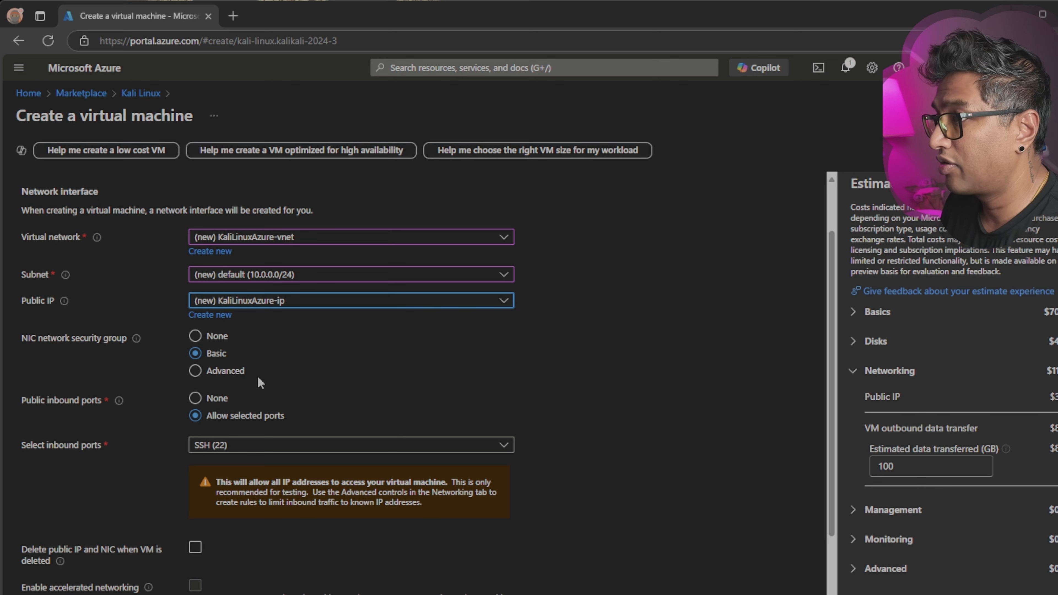
Review the security group, inbound port and load balancing settings, and enable deletion of the public IP and NIC with the VM
scroll(259, 381, "down", 2)
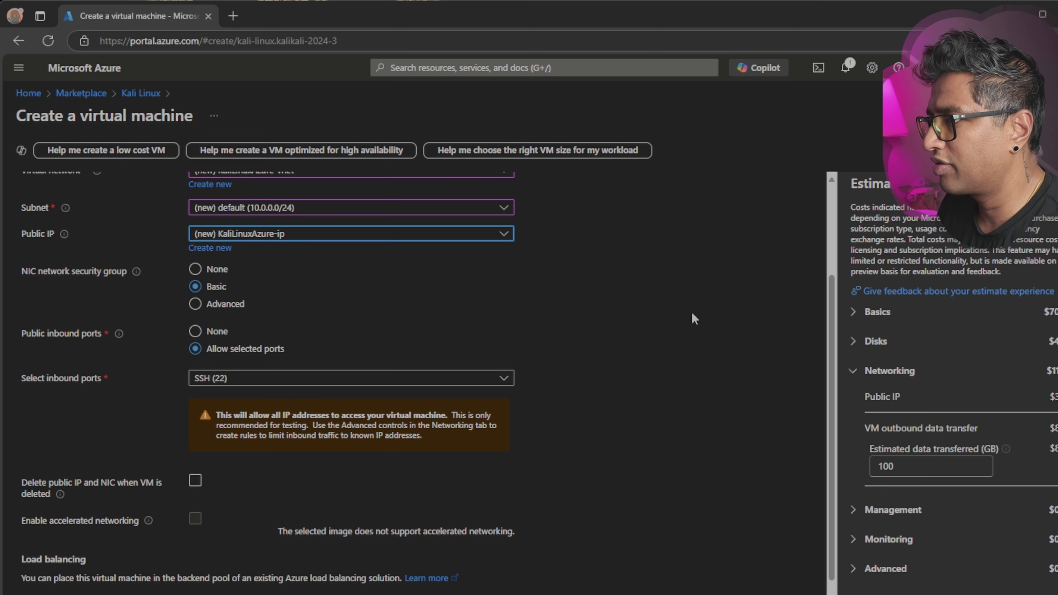
scroll(694, 319, "up", 4)
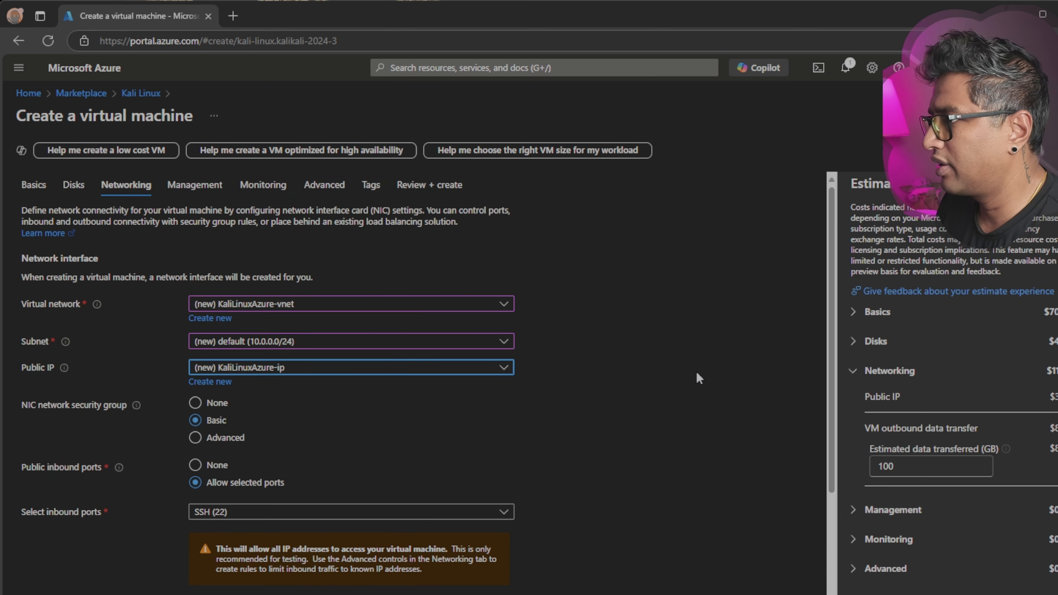
scroll(697, 374, "down", 5)
scroll(697, 374, "up", 2)
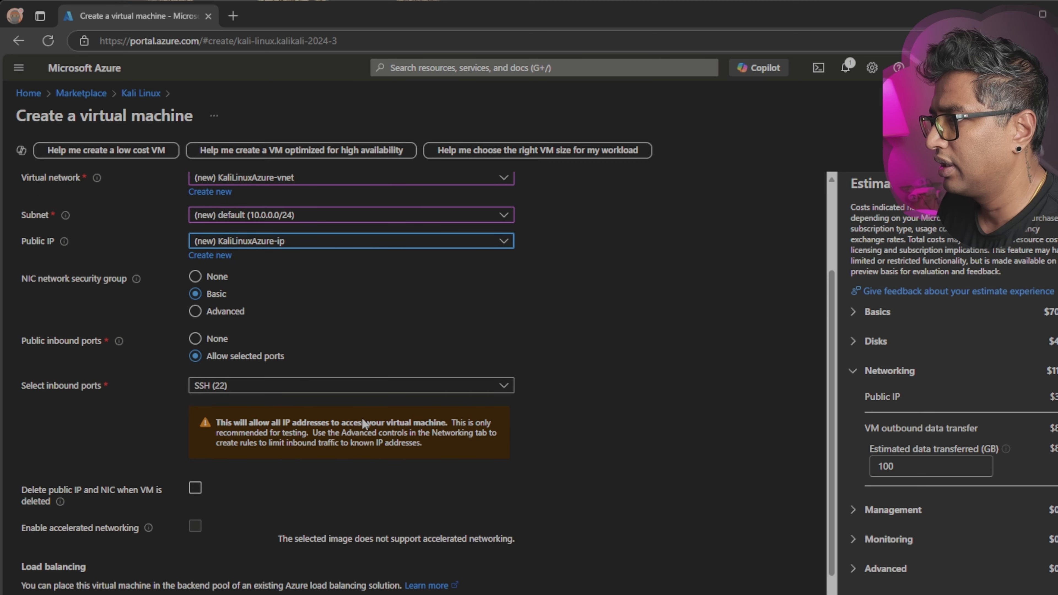
scroll(290, 419, "down", 2)
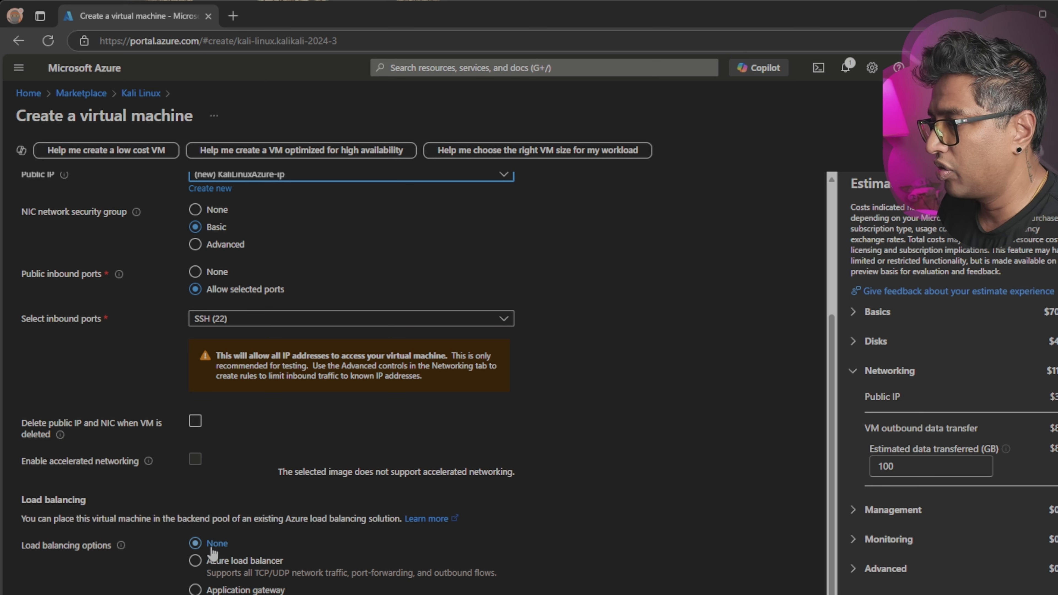
left_click(196, 421)
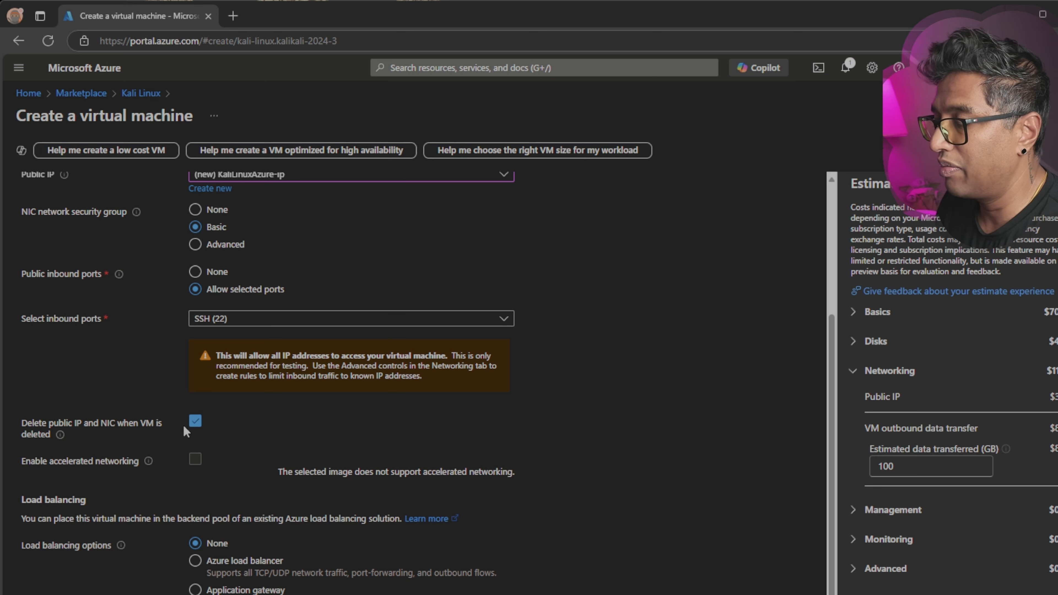
Keep the default management options and disable boot diagnostics in the monitoring configuration
left_click(121, 594)
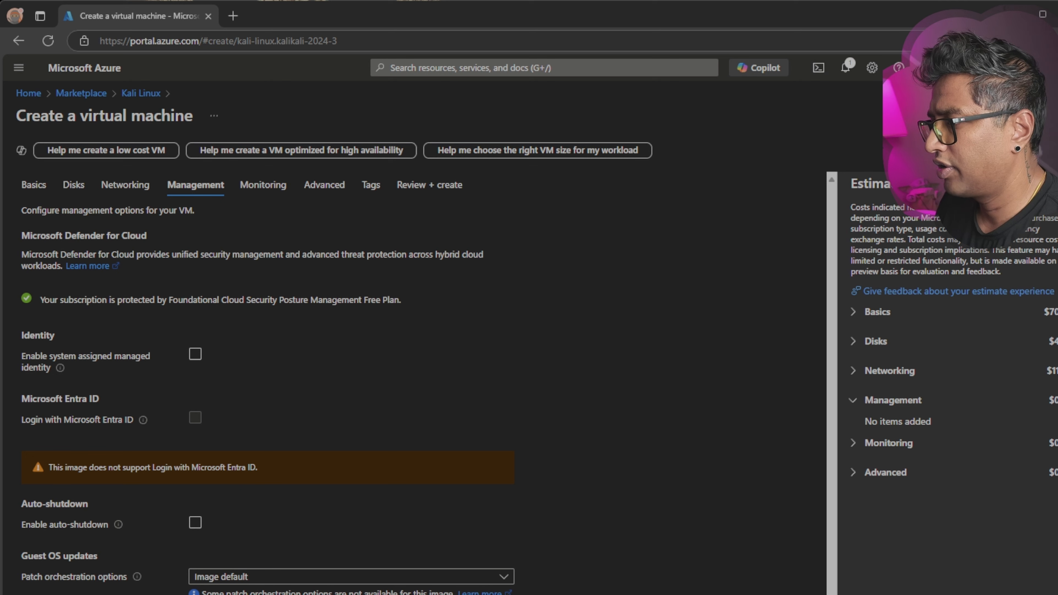
left_click(288, 594)
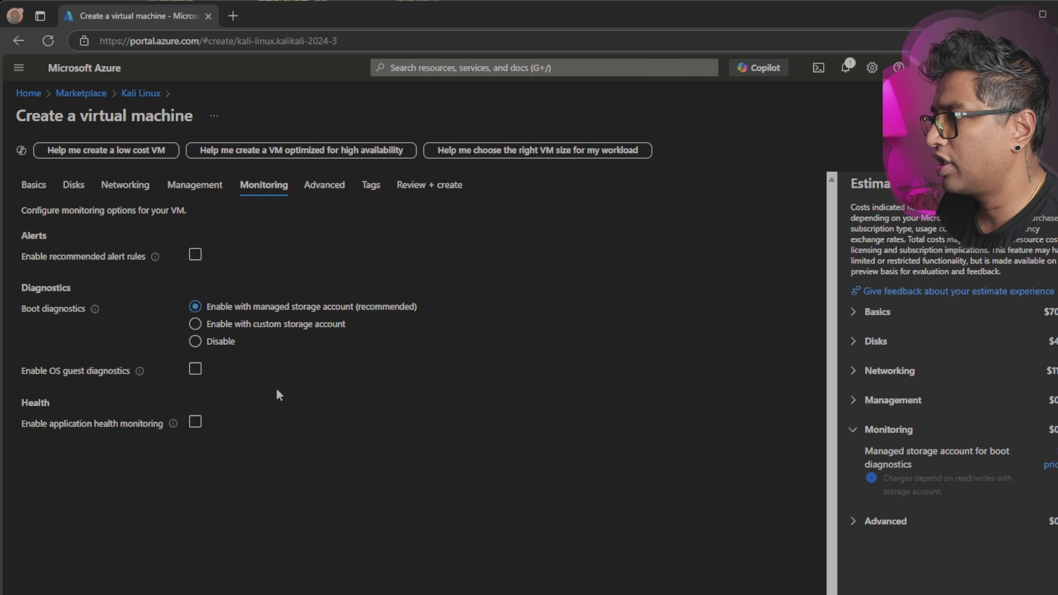
left_click(195, 341)
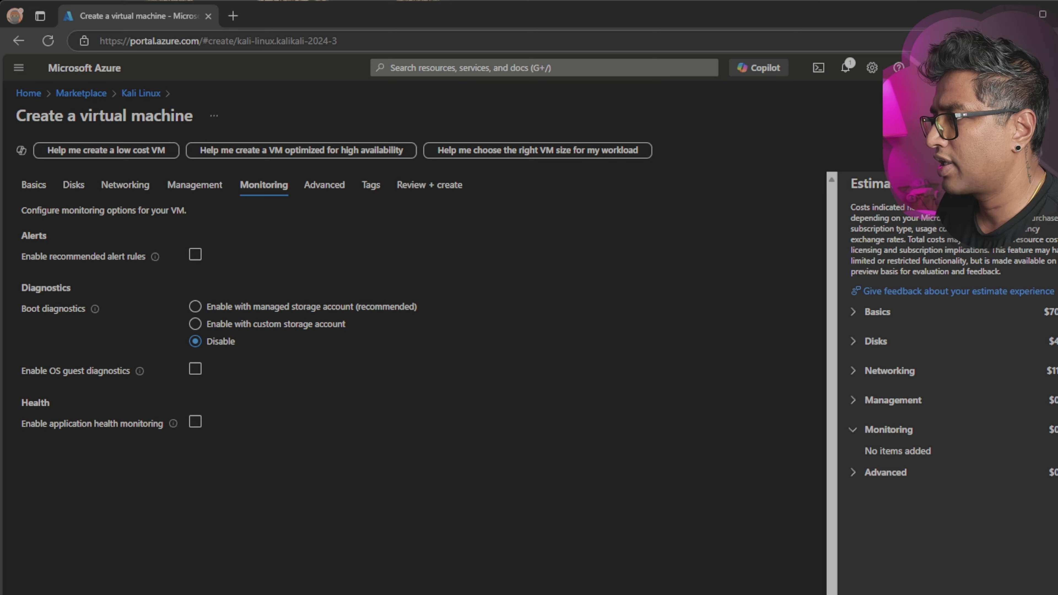
Look through the advanced options, leave them and the tags empty, and proceed to the final review of the virtual machine
left_click(121, 594)
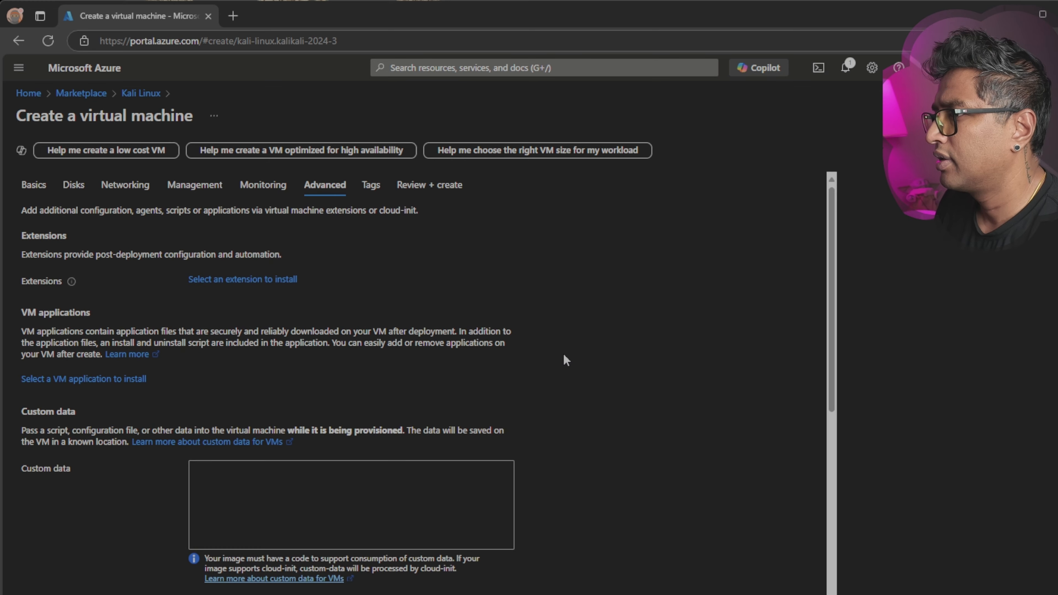
scroll(563, 354, "down", 3)
scroll(564, 359, "down", 5)
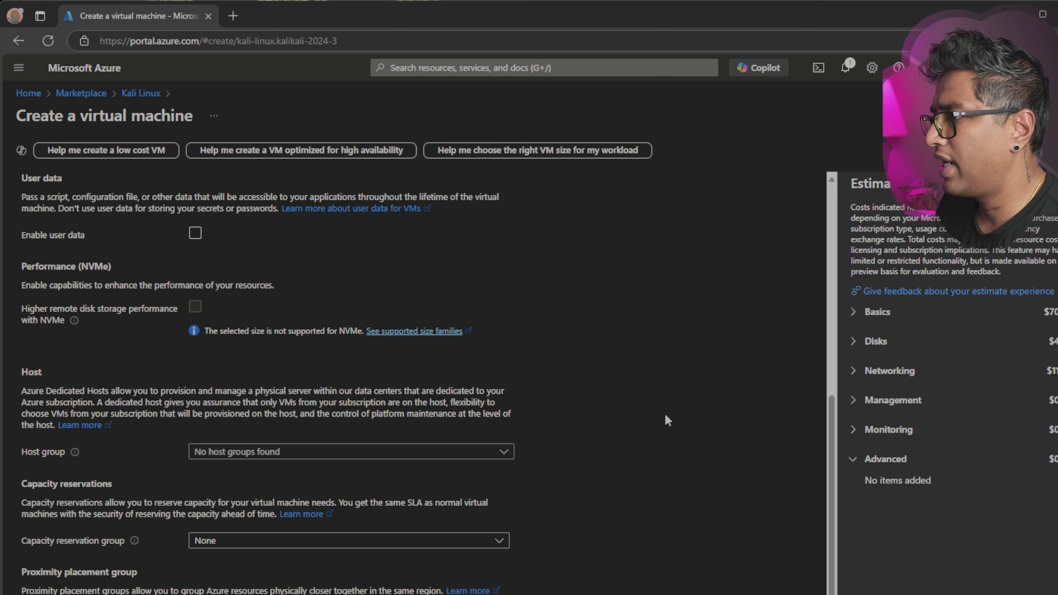
scroll(665, 414, "up", 8)
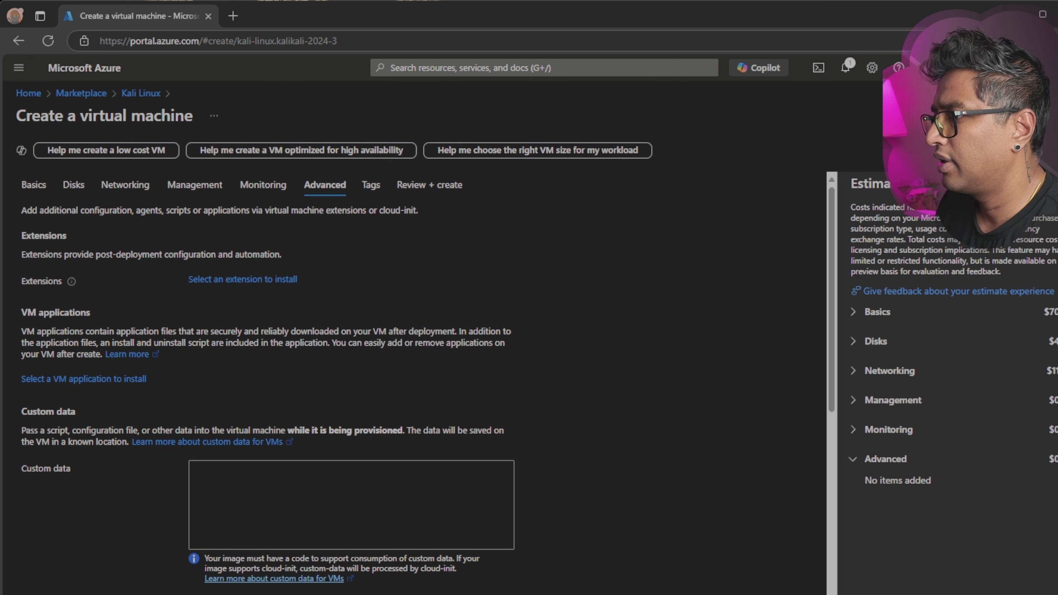
left_click(121, 594)
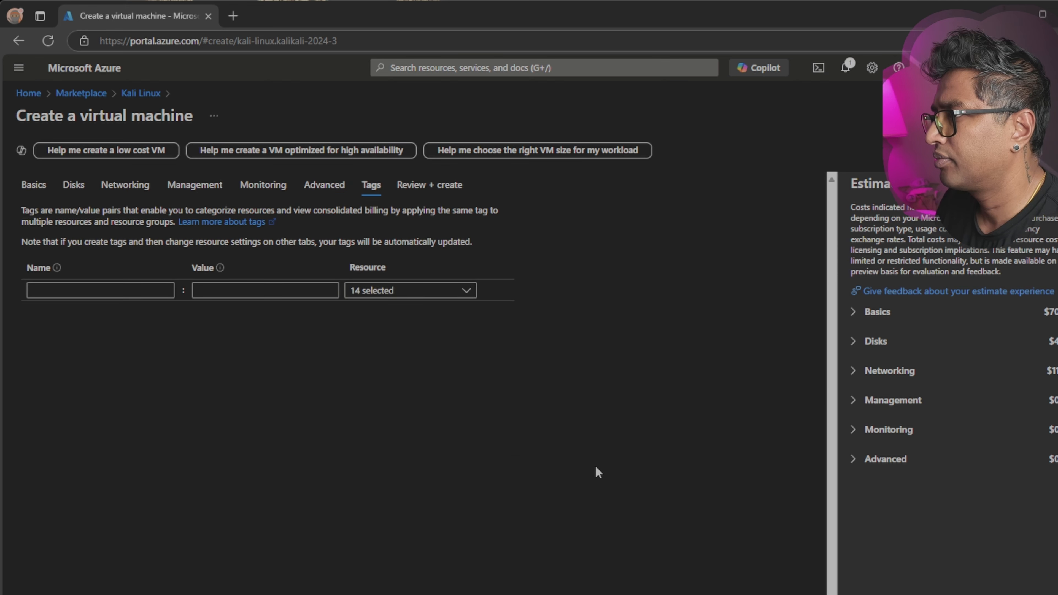
left_click(121, 594)
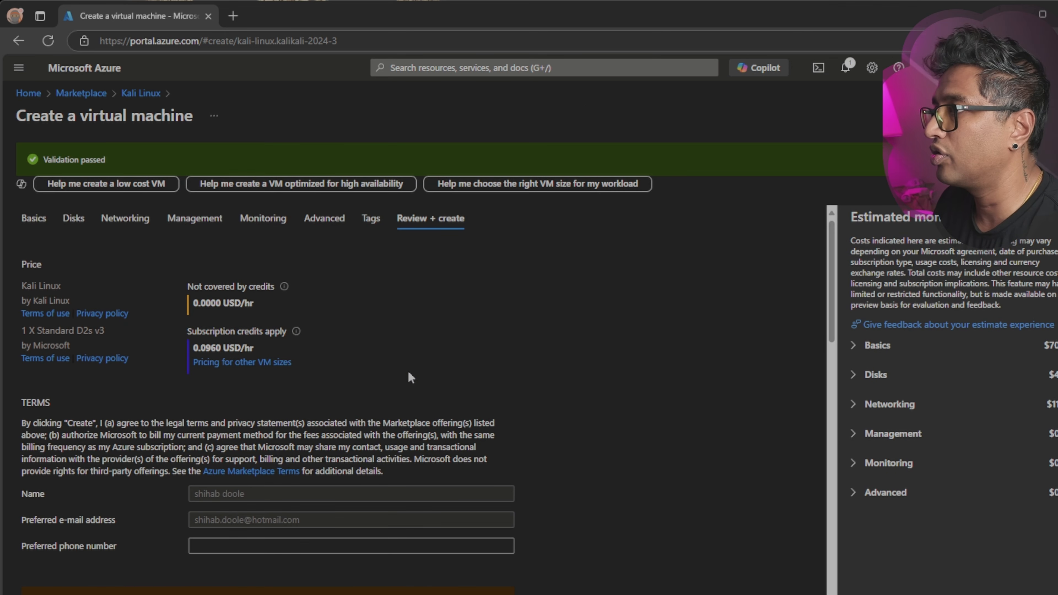
Check the validation status, the SSH port warning and the basic settings in the virtual machine summary
left_click_drag(43, 160, 107, 160)
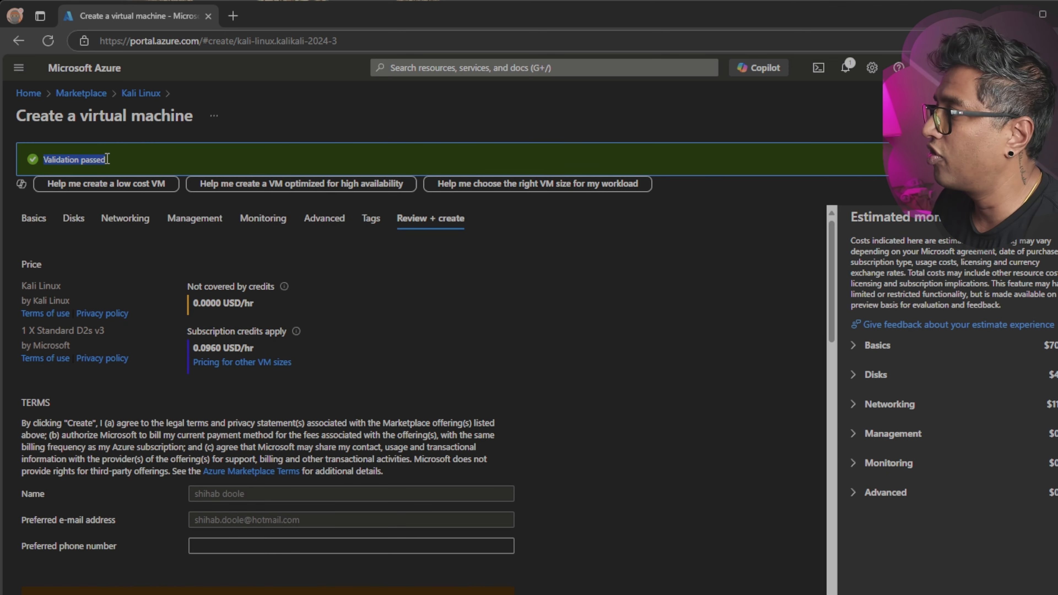
scroll(730, 372, "down", 5)
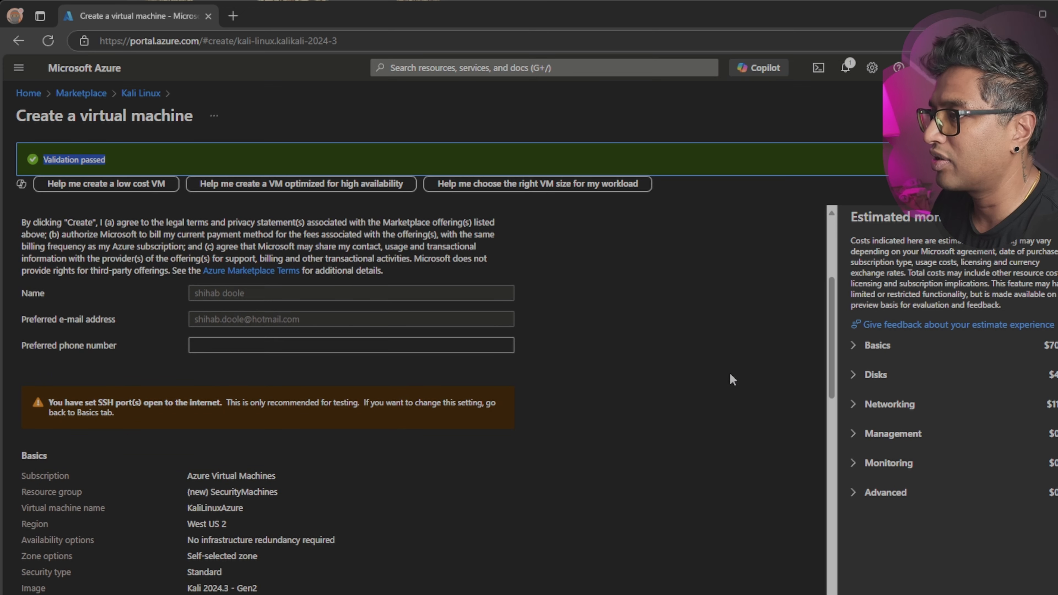
scroll(730, 375, "up", 5)
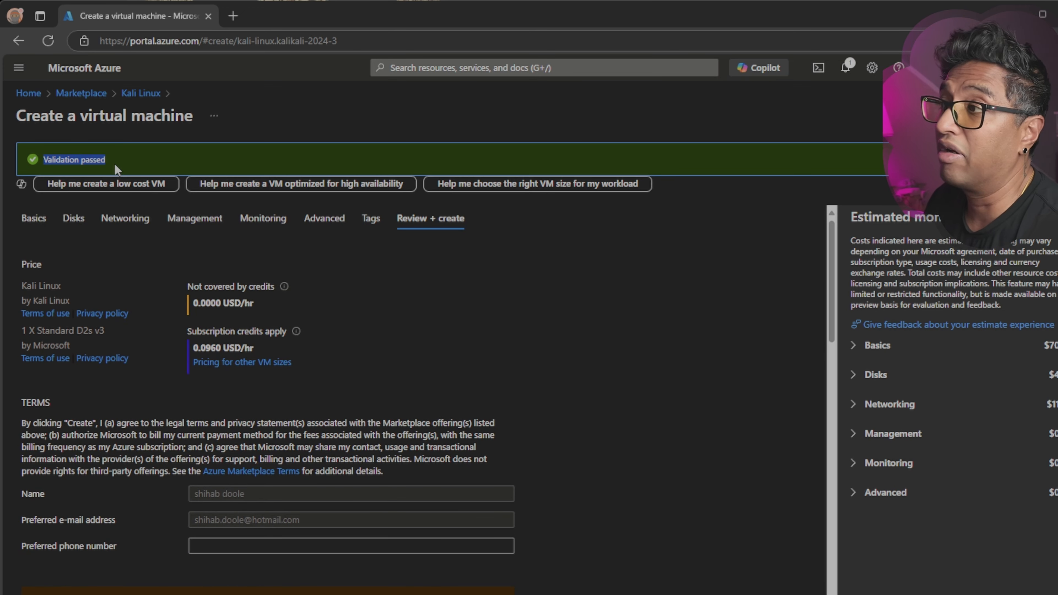
scroll(721, 450, "down", 15)
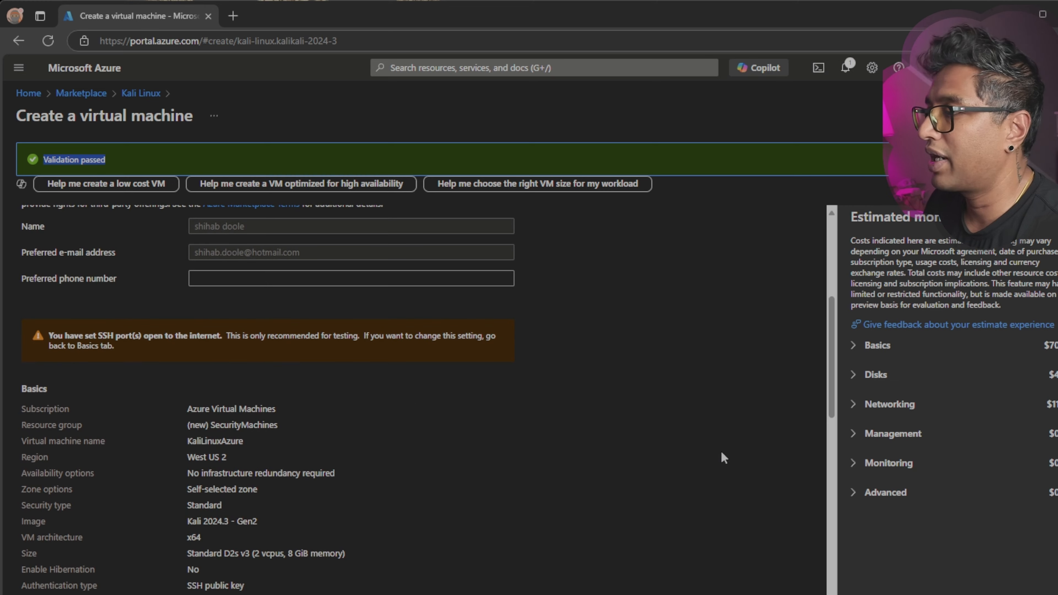
scroll(724, 457, "up", 15)
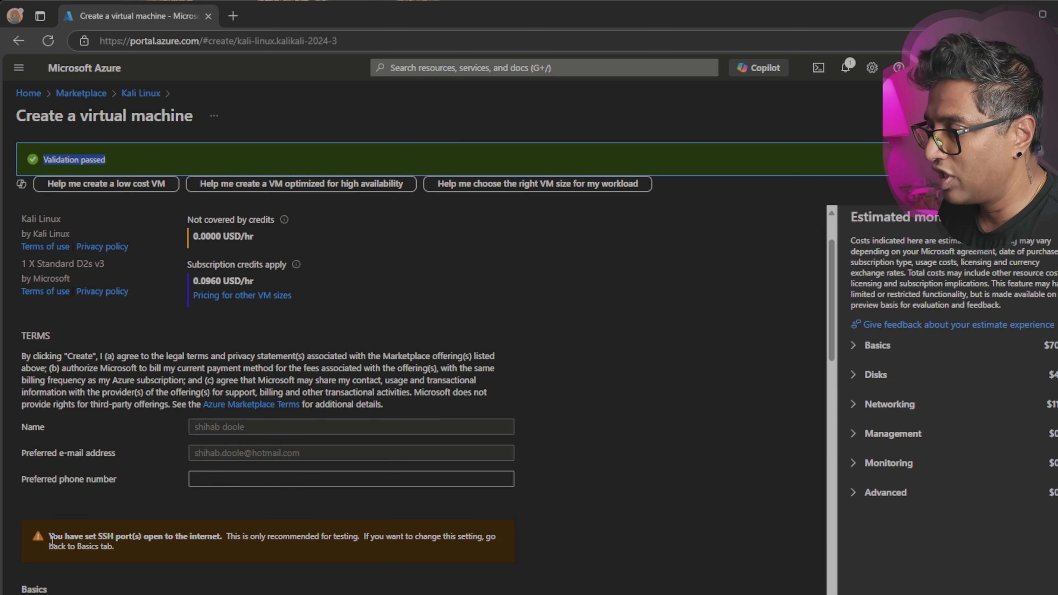
triple_click(141, 550)
scroll(664, 440, "down", 5)
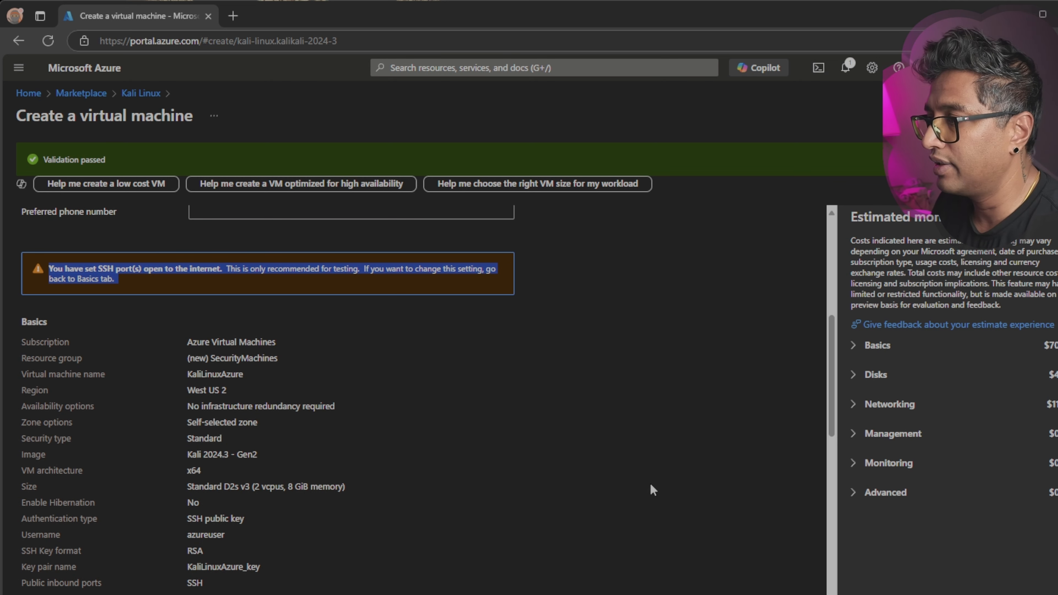
Review the hourly price, terms and contact fields, and the basics, disks, networking, management and monitoring settings in the summary
scroll(650, 483, "up", 6)
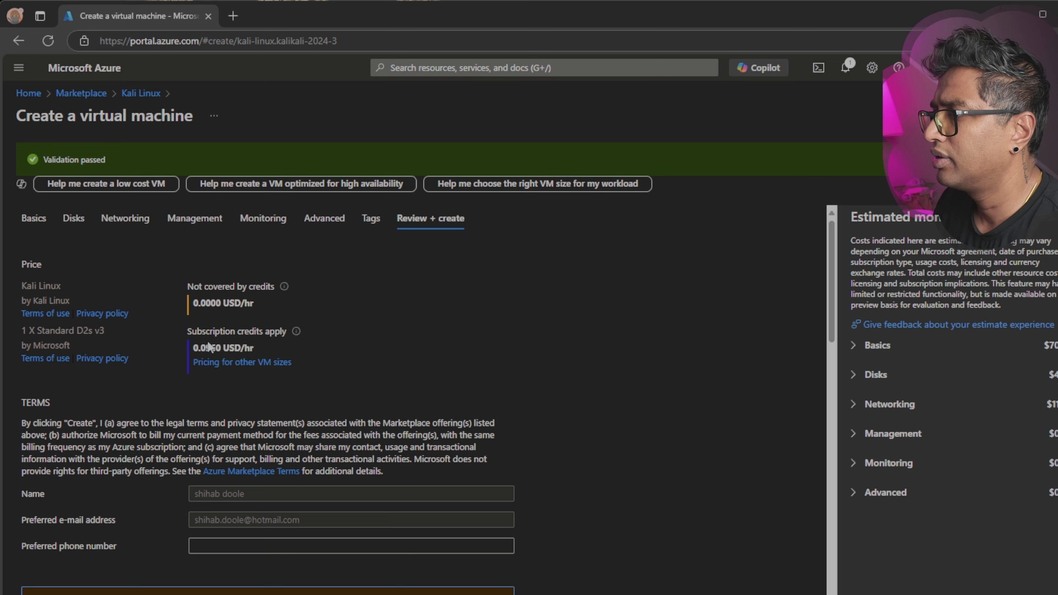
scroll(236, 389, "down", 1)
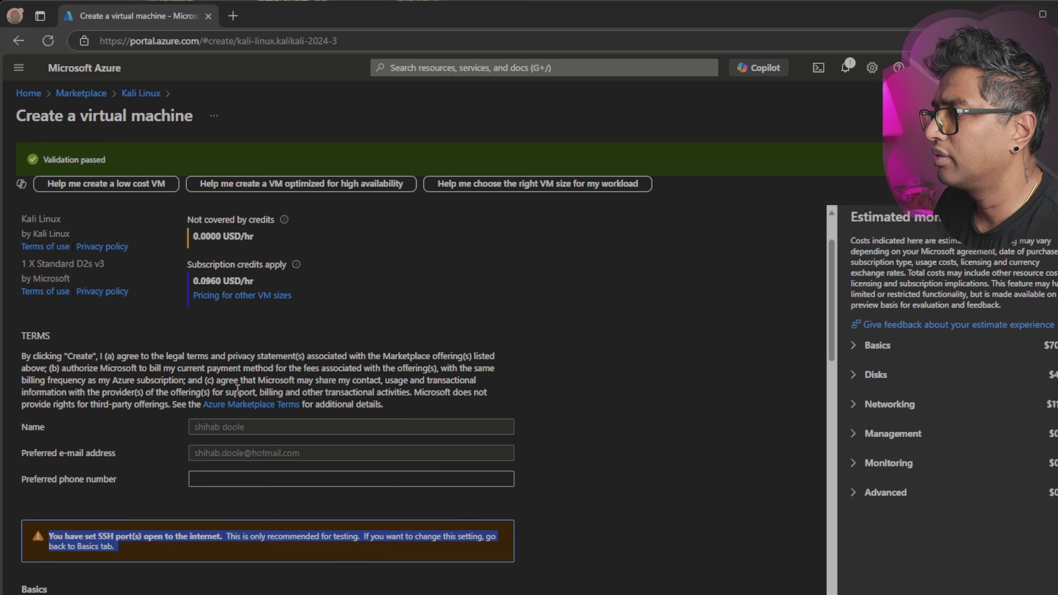
scroll(236, 390, "down", 2)
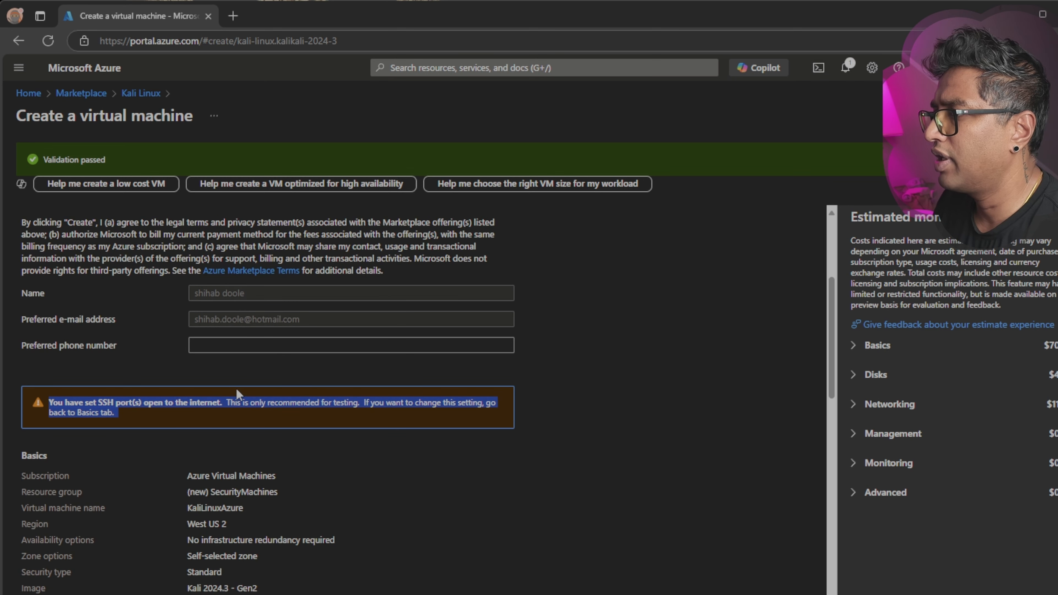
left_click(250, 348)
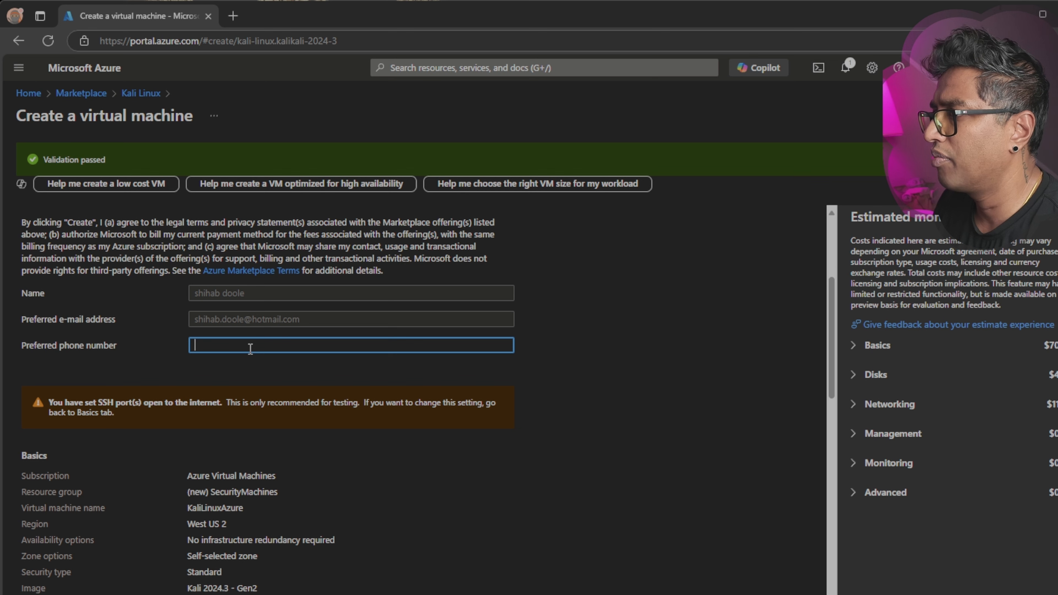
scroll(425, 441, "down", 3)
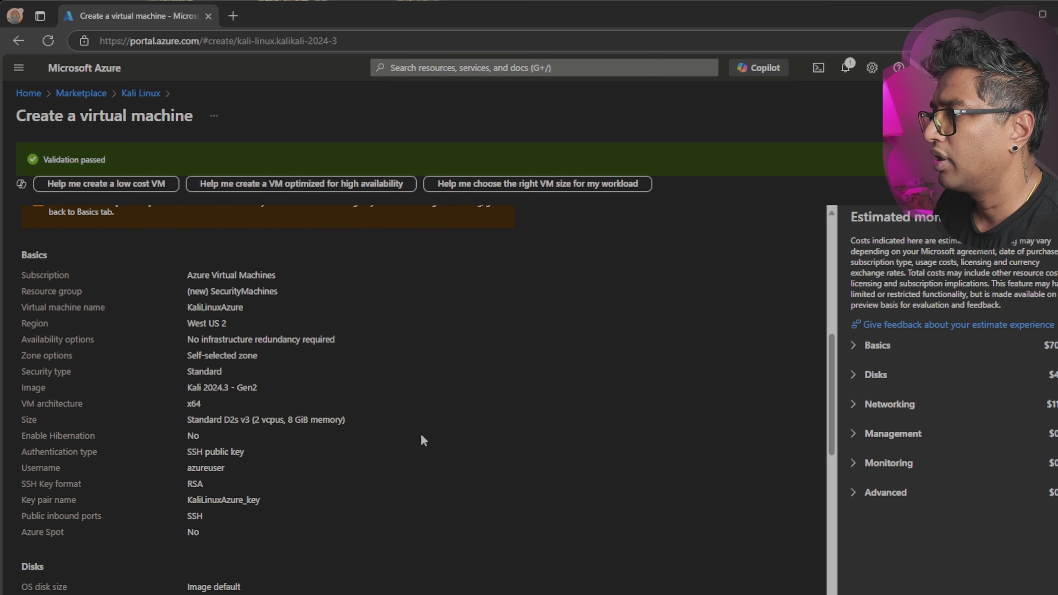
scroll(424, 441, "down", 5)
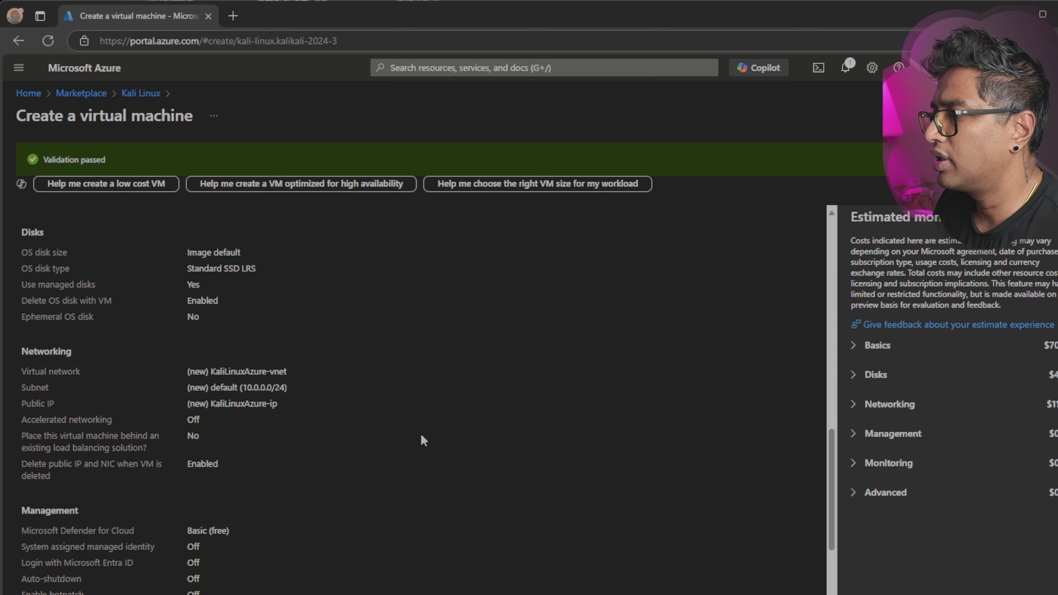
scroll(424, 441, "down", 4)
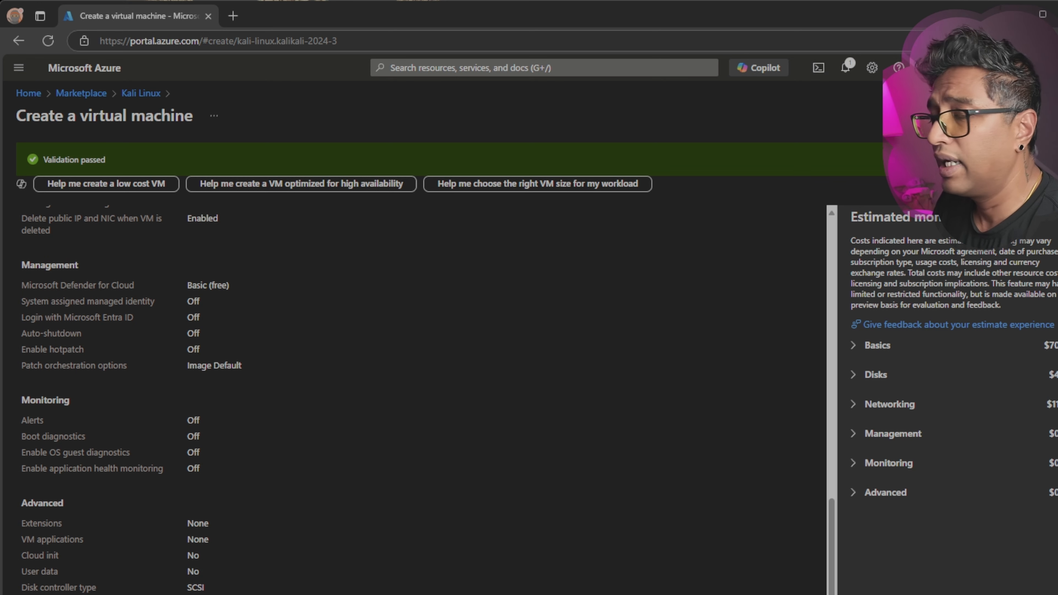
Create the virtual machine, downloading the private key of its new SSH key pair, and open the deployed KaliLinuxAzure resource
left_click(208, 594)
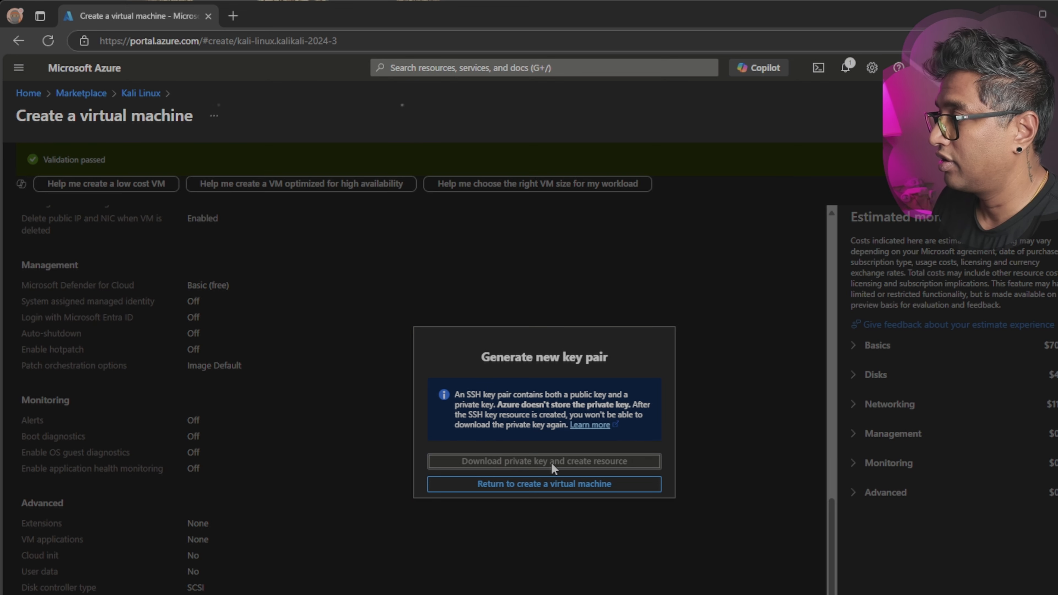
left_click(552, 463)
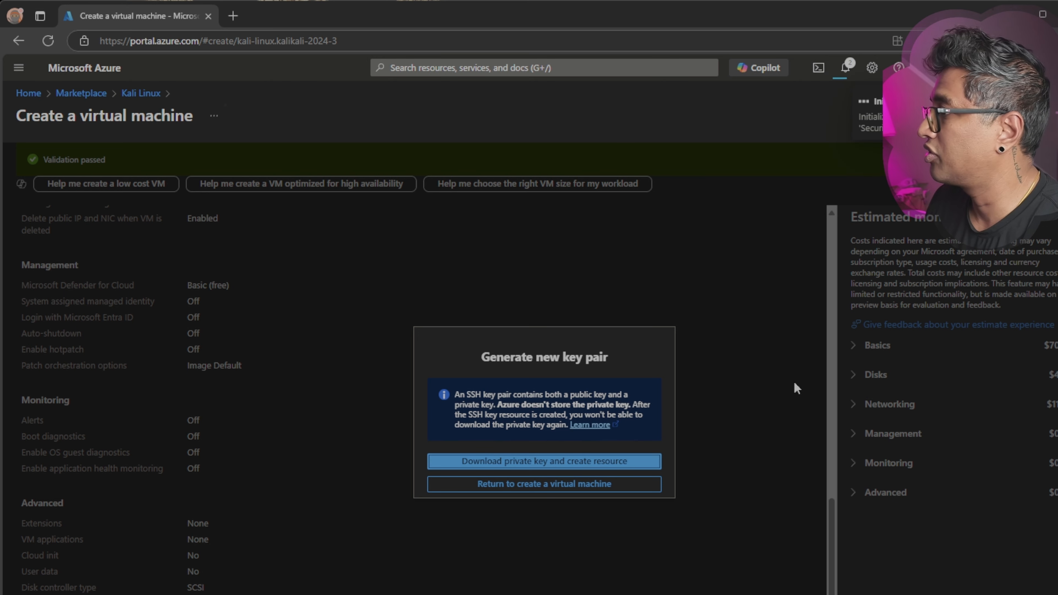
left_click(519, 490)
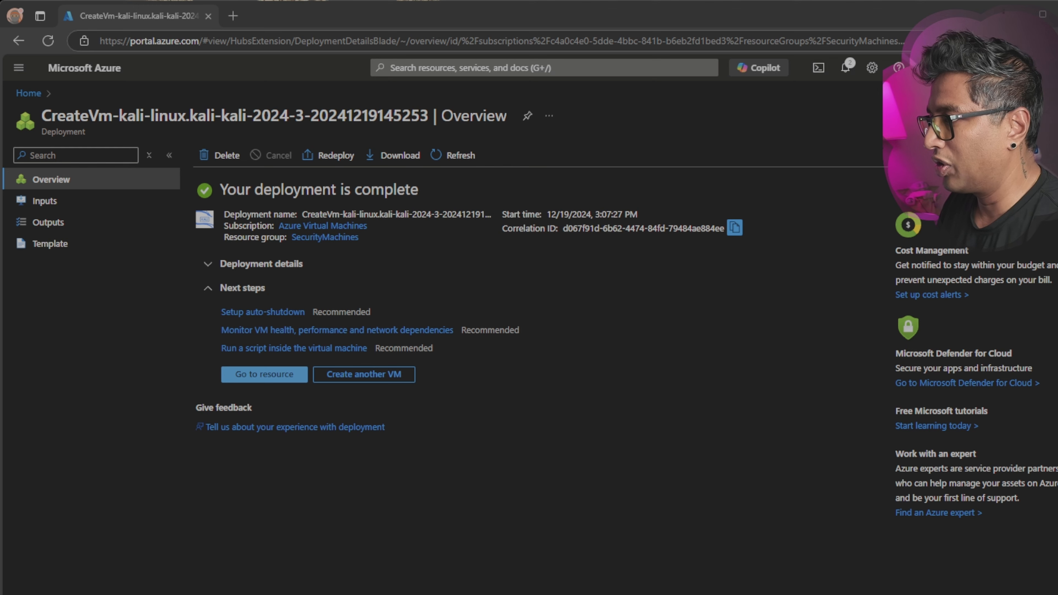
left_click(264, 375)
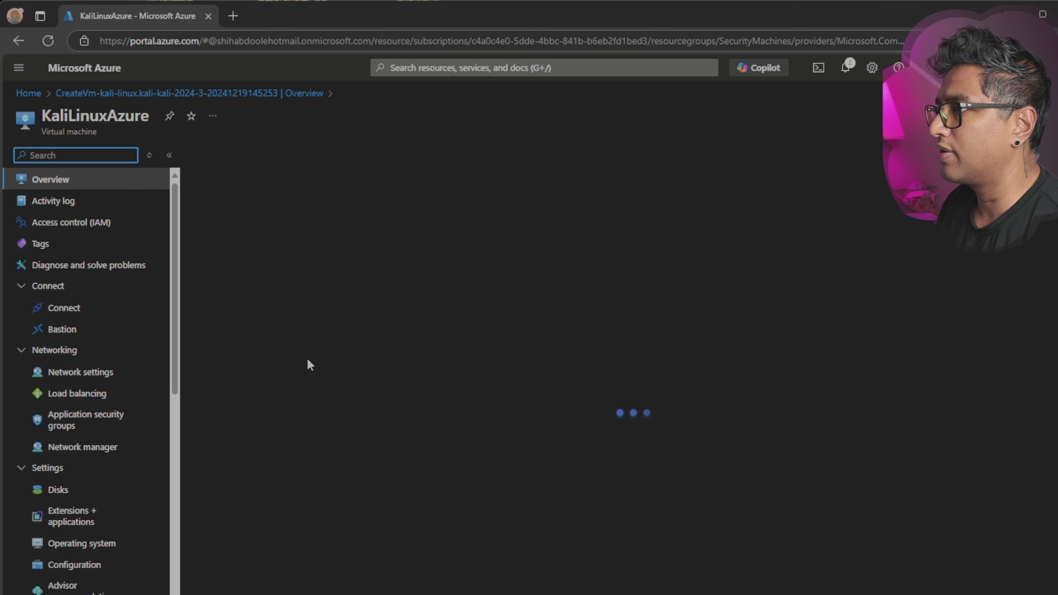
Look over the overview properties of the KaliLinuxAzure virtual machine and open its connection page
scroll(562, 506, "down", 11)
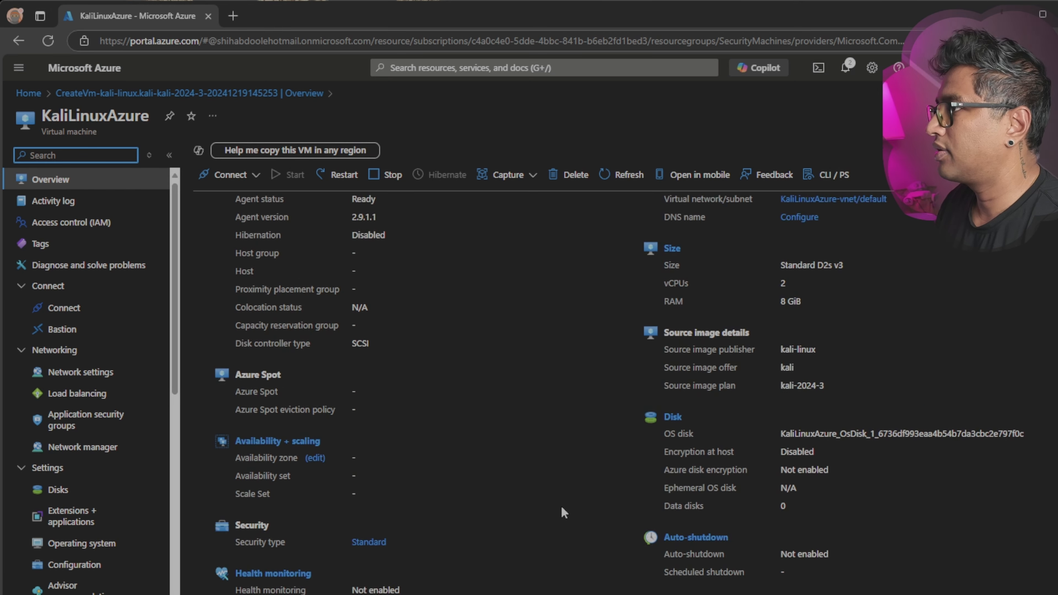
scroll(562, 508, "up", 11)
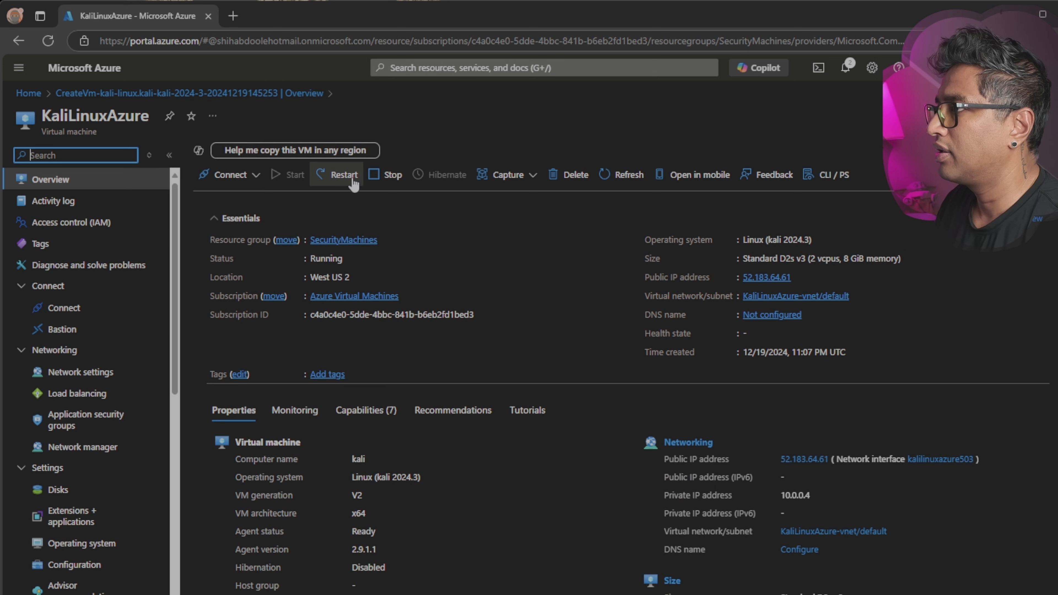
left_click(246, 180)
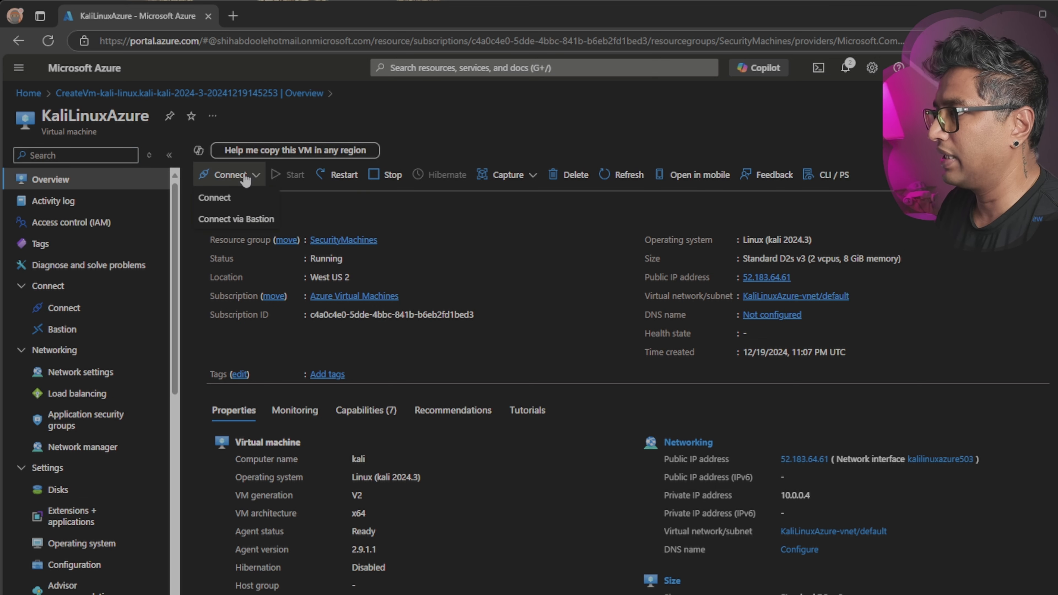
left_click(216, 199)
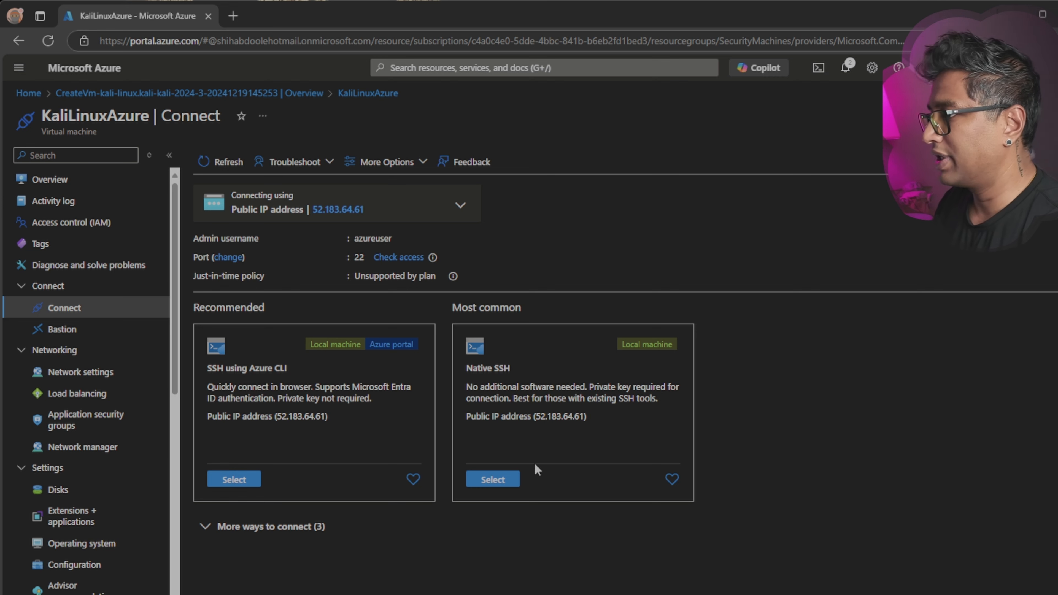
Check the Bastion deployment option for the virtual machine, return to the connection methods and open the Native SSH instructions
left_click(63, 329)
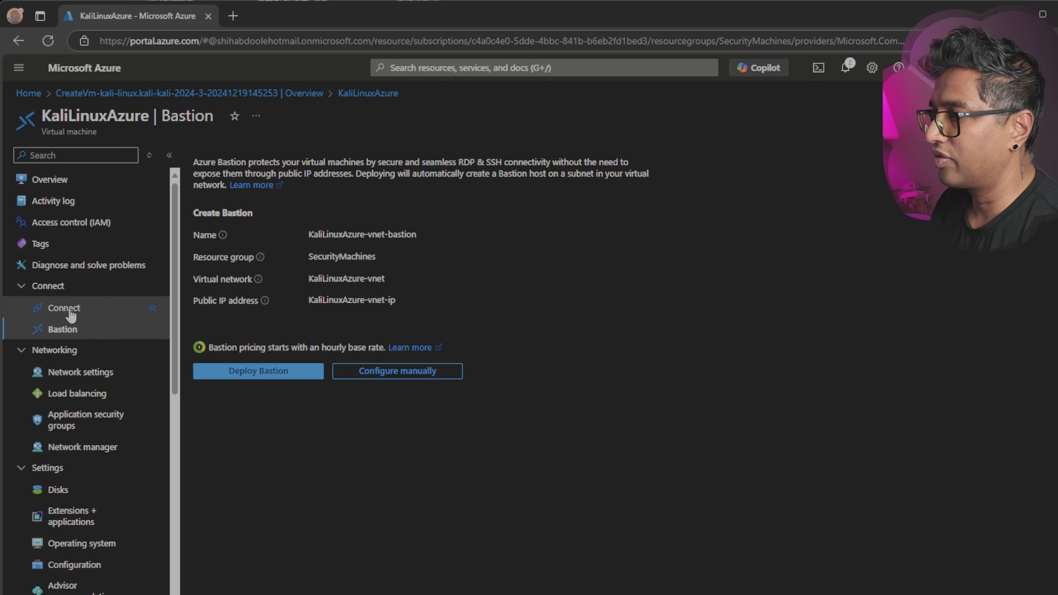
left_click(70, 315)
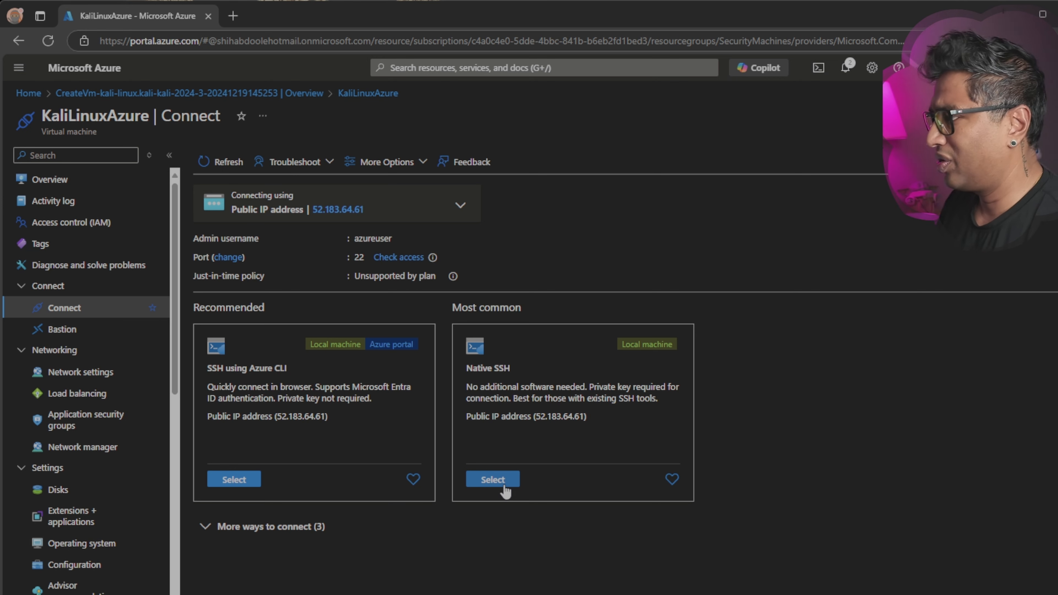
left_click(500, 486)
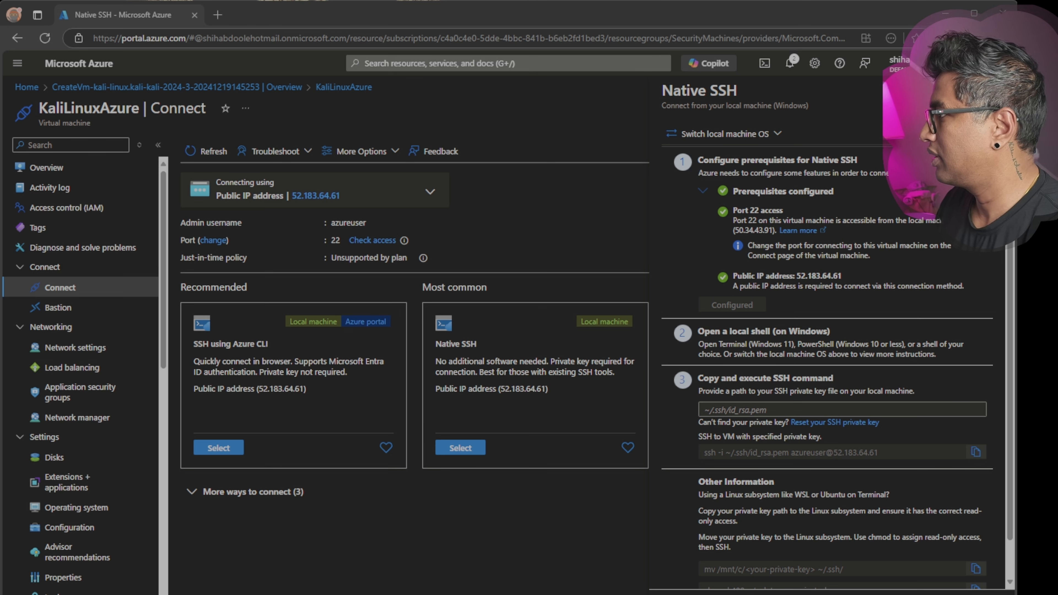
Read the Native SSH instructions covering the prerequisites, opening a local Windows shell and the SSH command with a private key
scroll(838, 346, "down", 1)
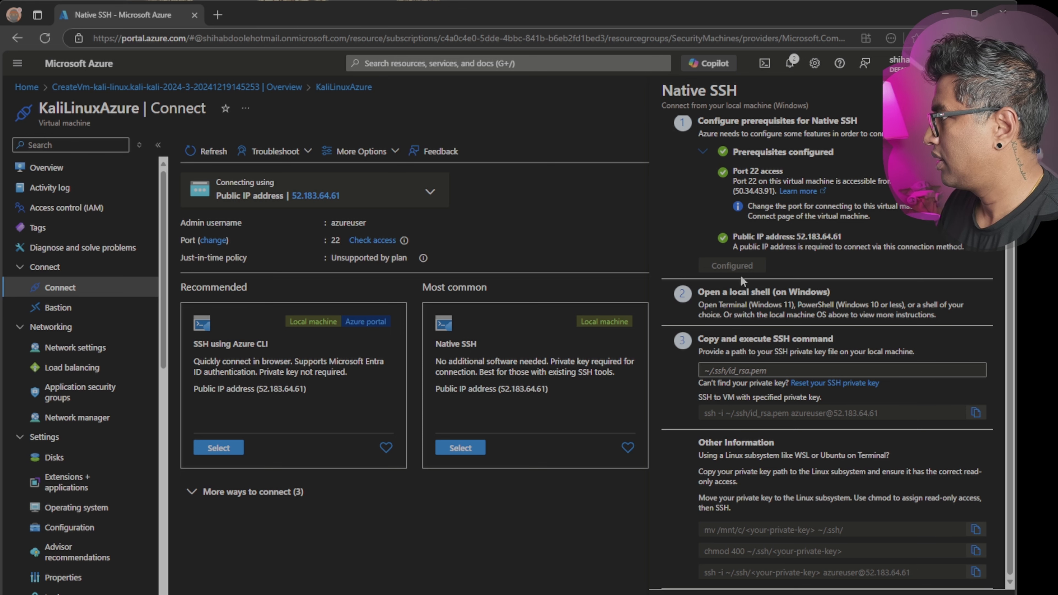
scroll(841, 396, "up", 1)
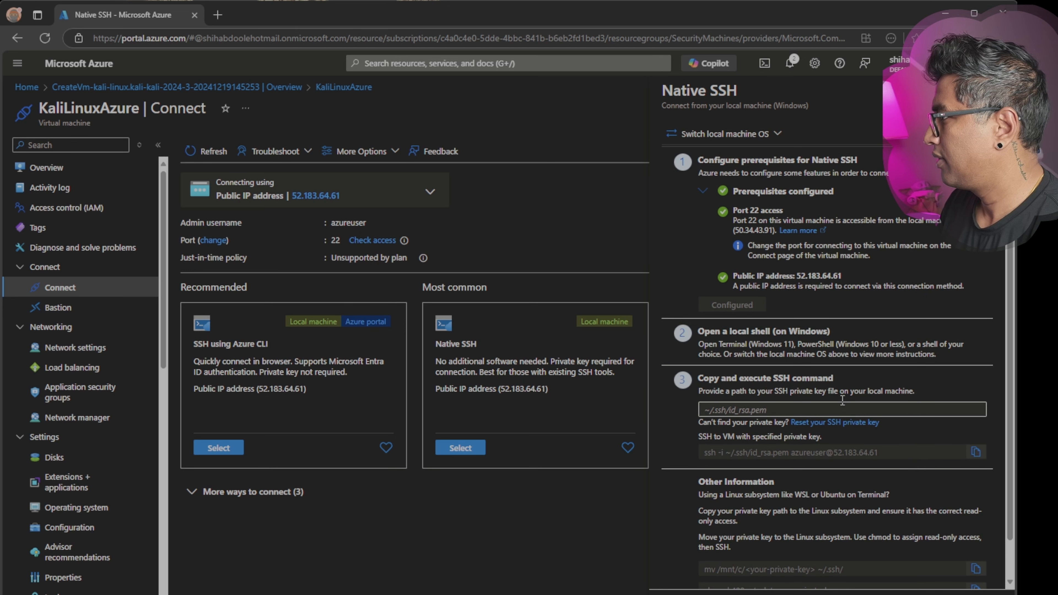
left_click(977, 453)
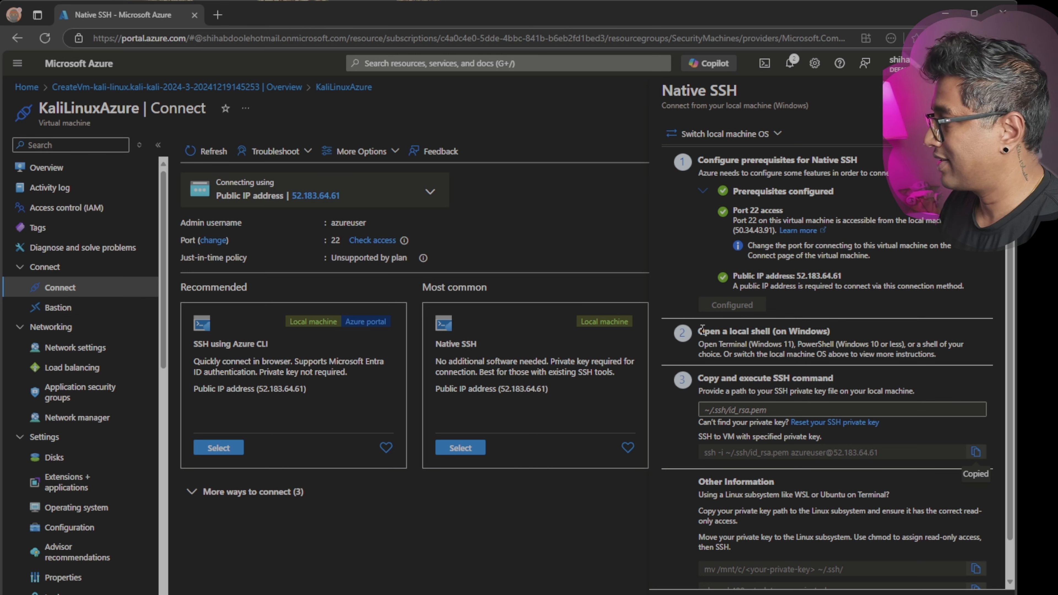
left_click_drag(699, 331, 790, 331)
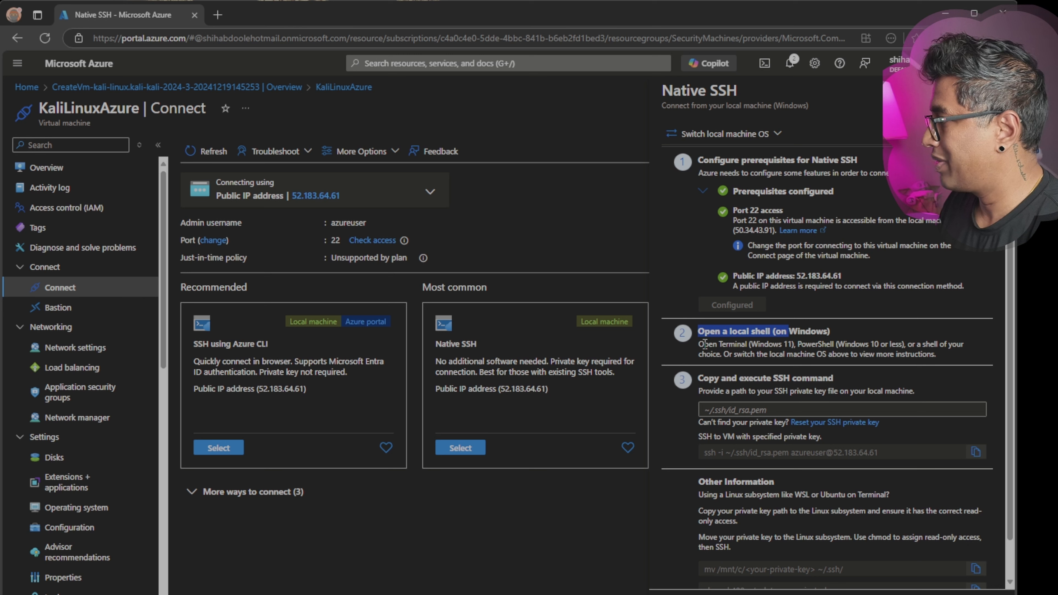
left_click_drag(704, 344, 794, 344)
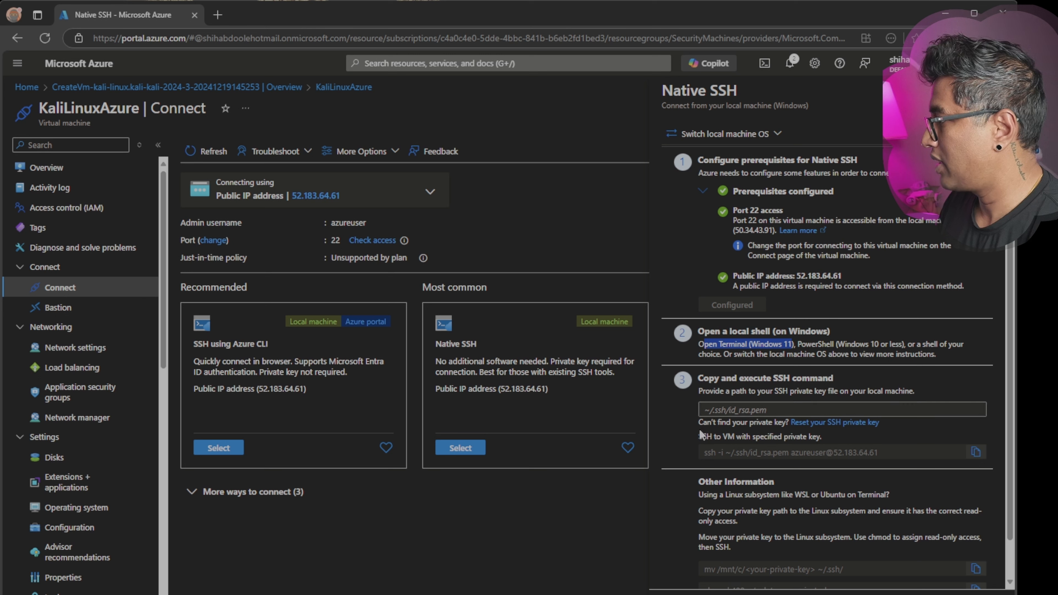
Copy the suggested SSH command with the ~/.ssh/id_rsa.pem key path and try to connect with it in a local PowerShell terminal
left_click(977, 451)
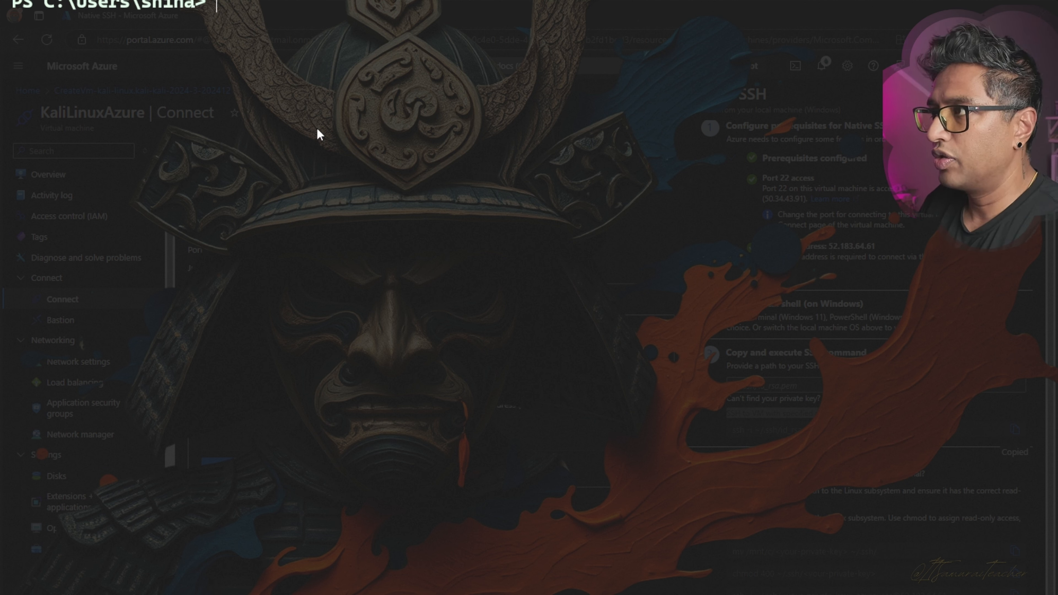
key("ctrl+v")
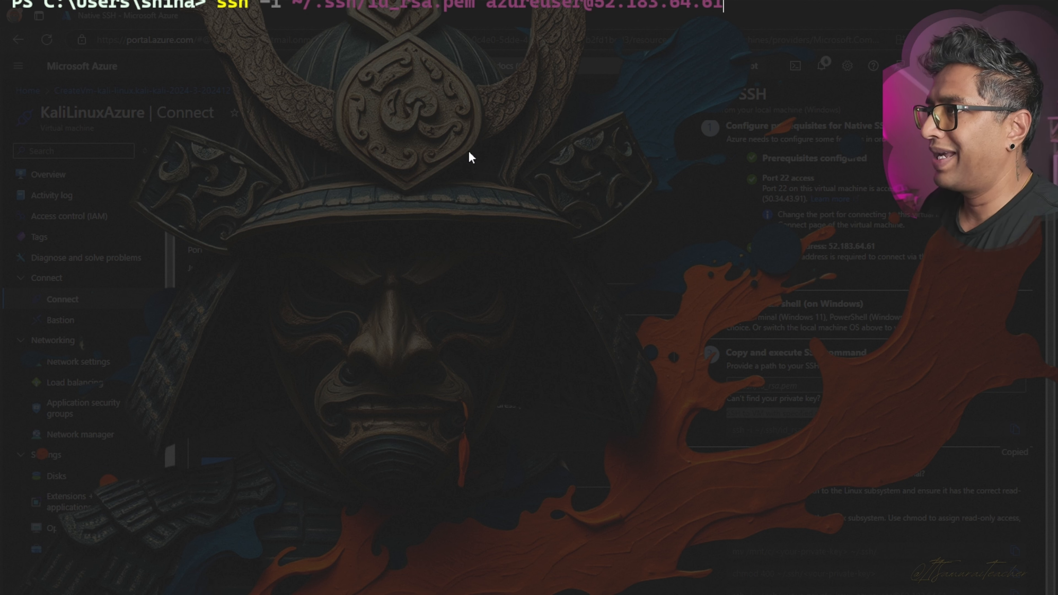
key("Return")
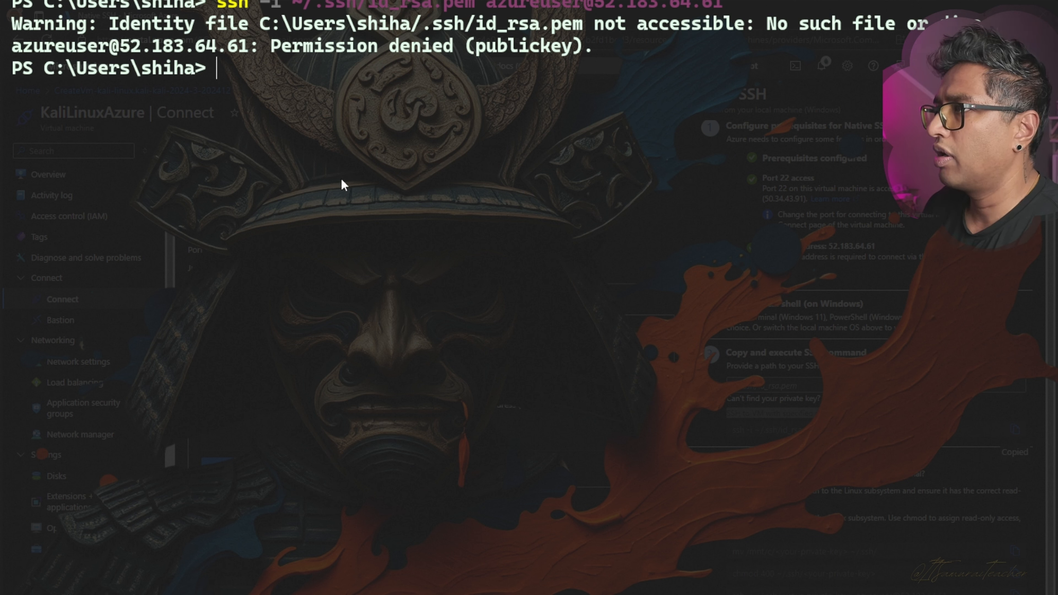
type("ssh -i")
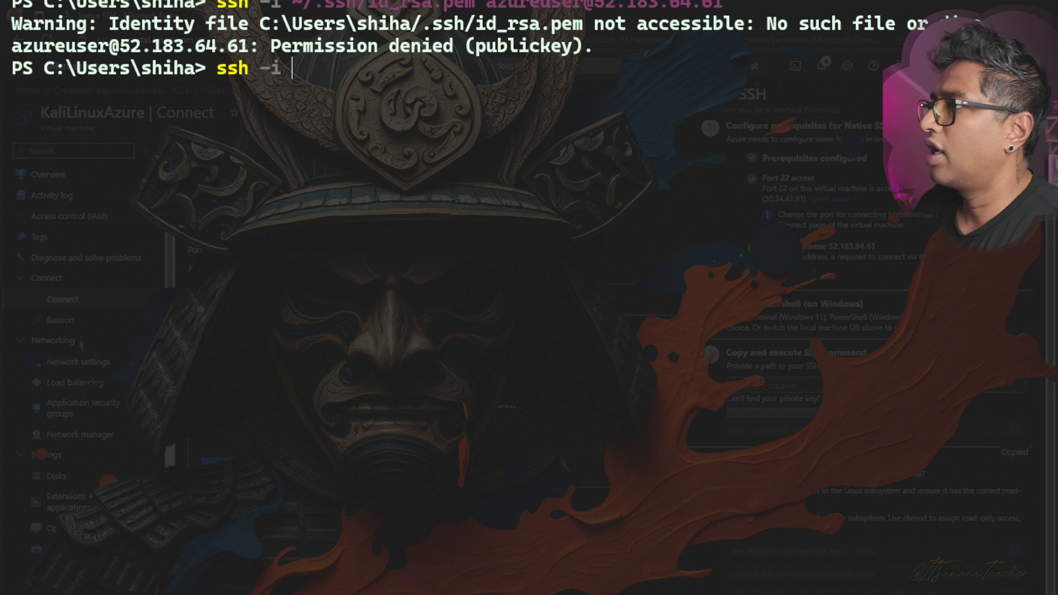
key("ctrl+v")
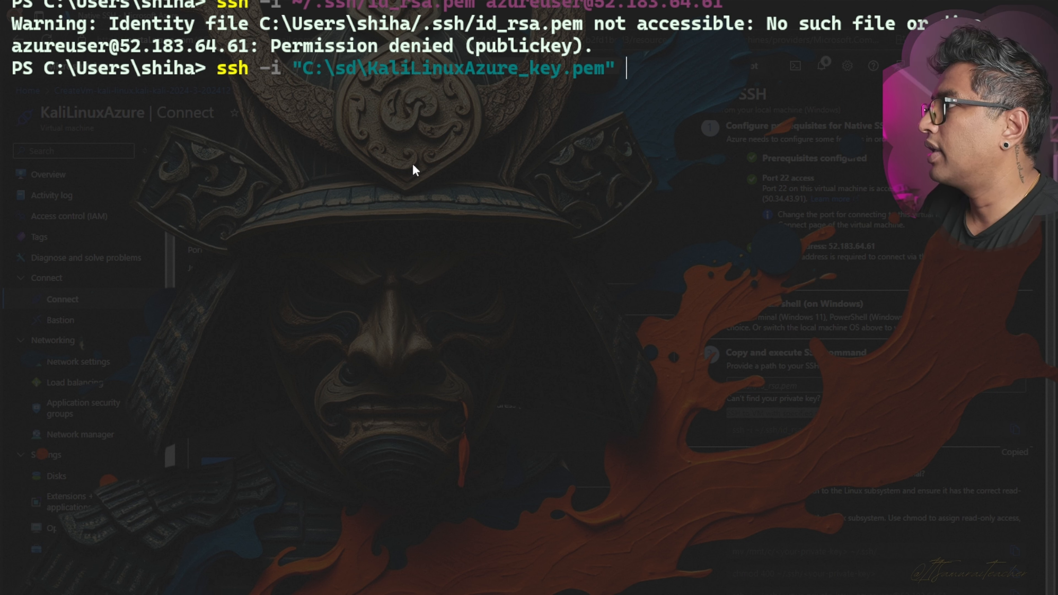
type("a")
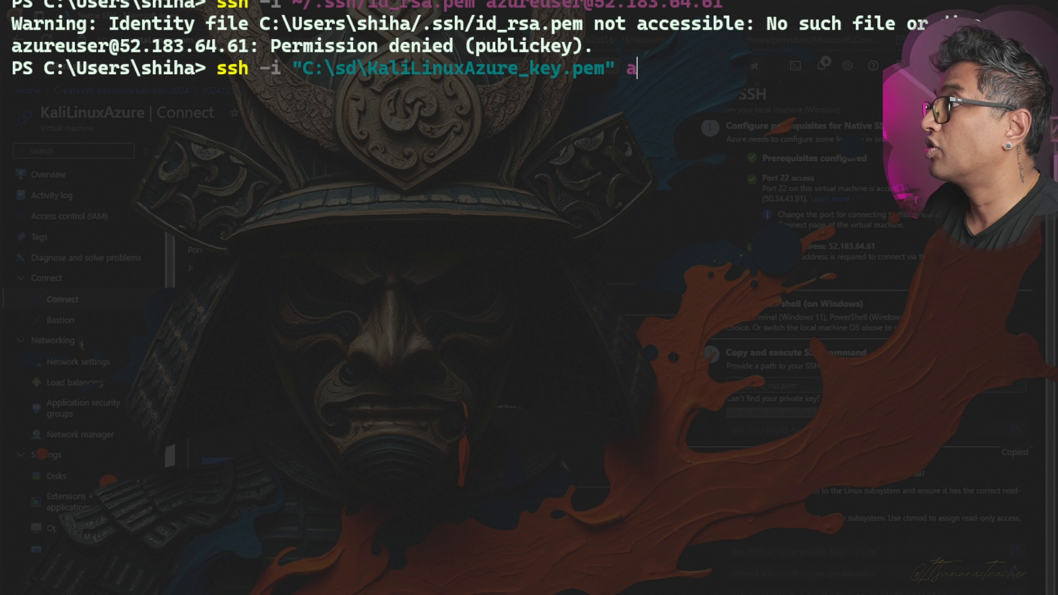
type("z")
type("u")
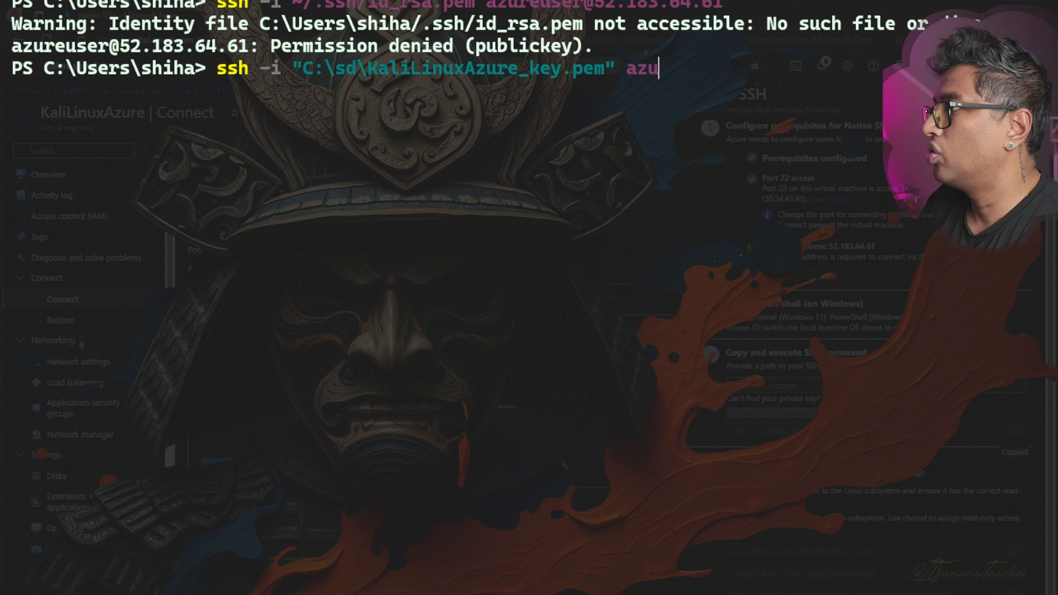
type("reuser@")
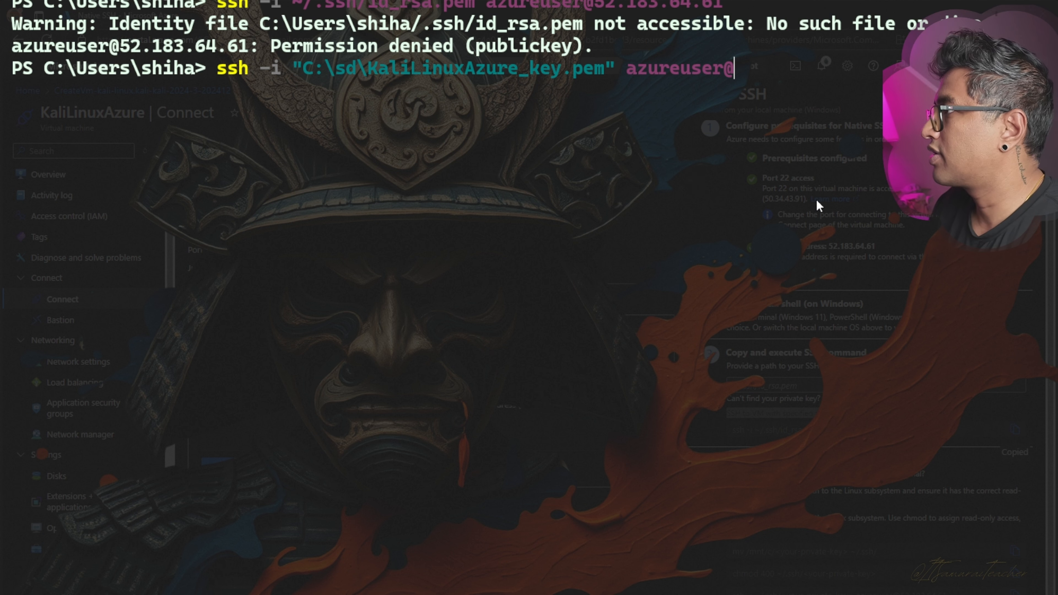
type("52.18")
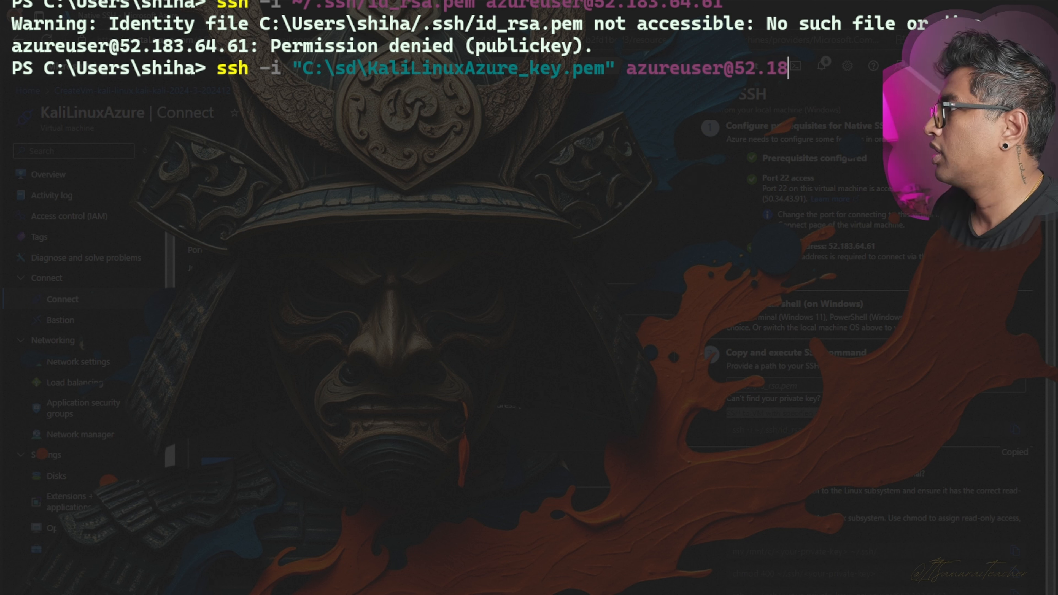
type("3.64.61")
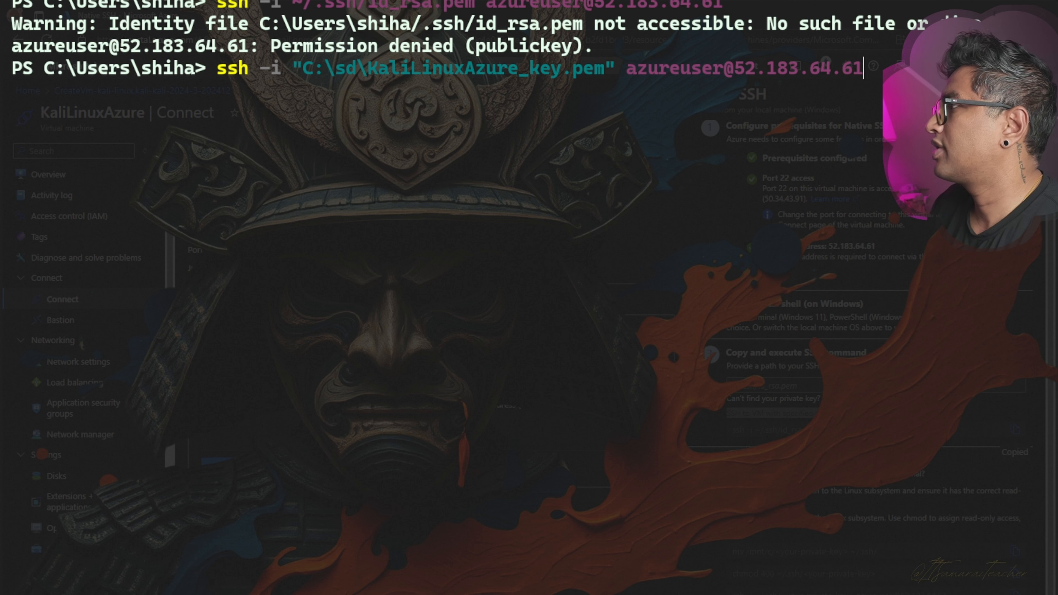
key("Return")
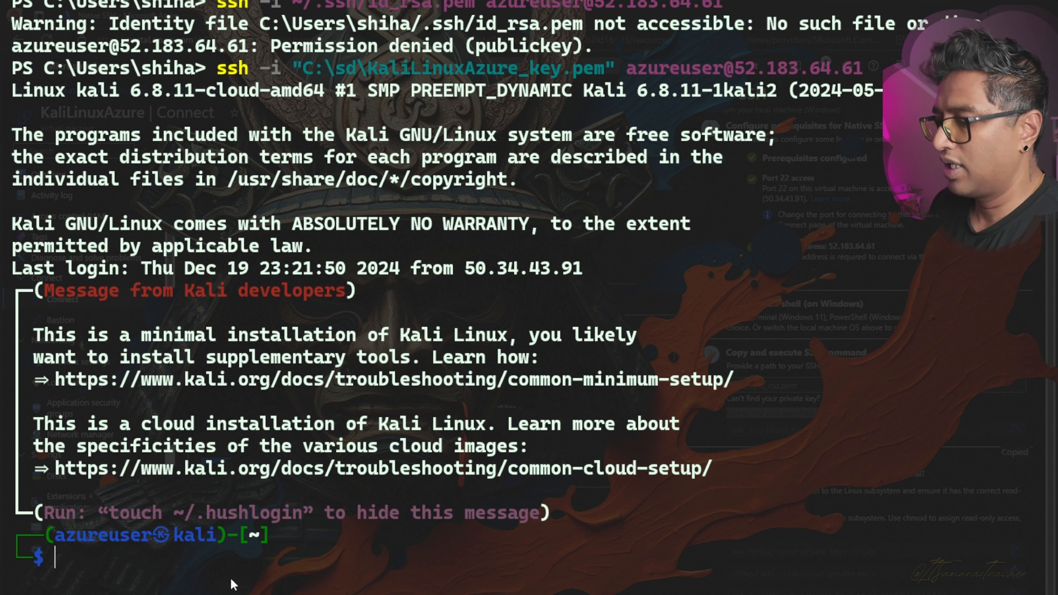
Print the remote machine's name with the hostname command
type("tnm")
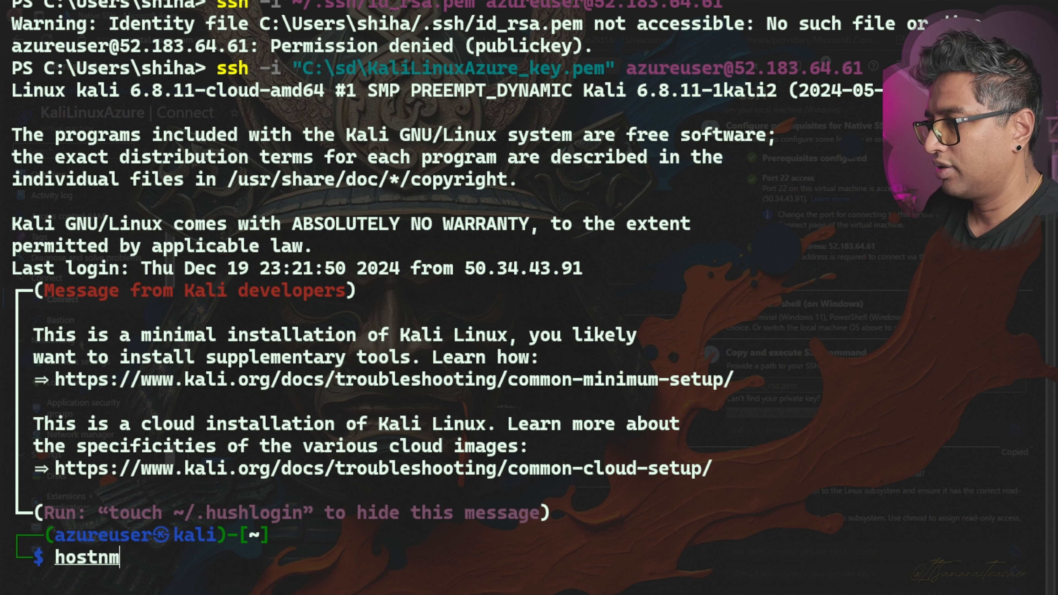
key("BackSpace")
type("ame")
key("Return")
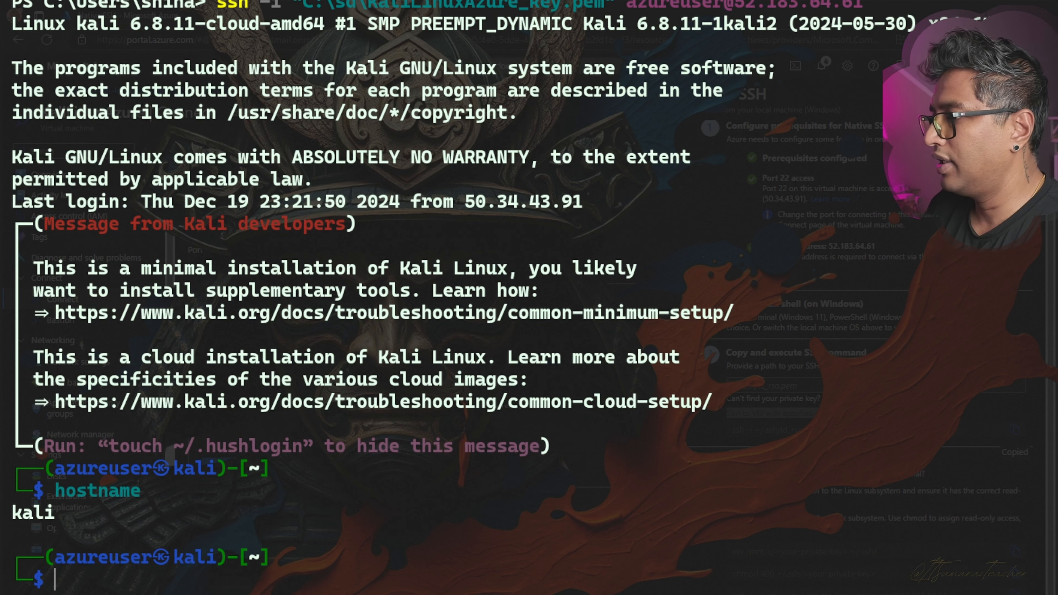
Refresh the package lists on the Kali machine with sudo apt update
type("sudo ")
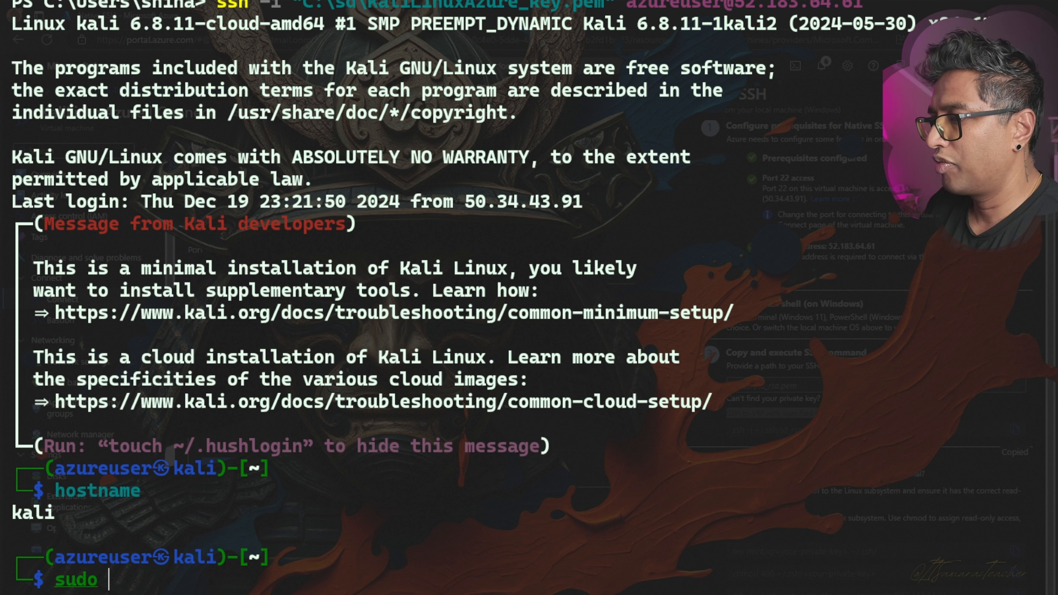
type("apt update")
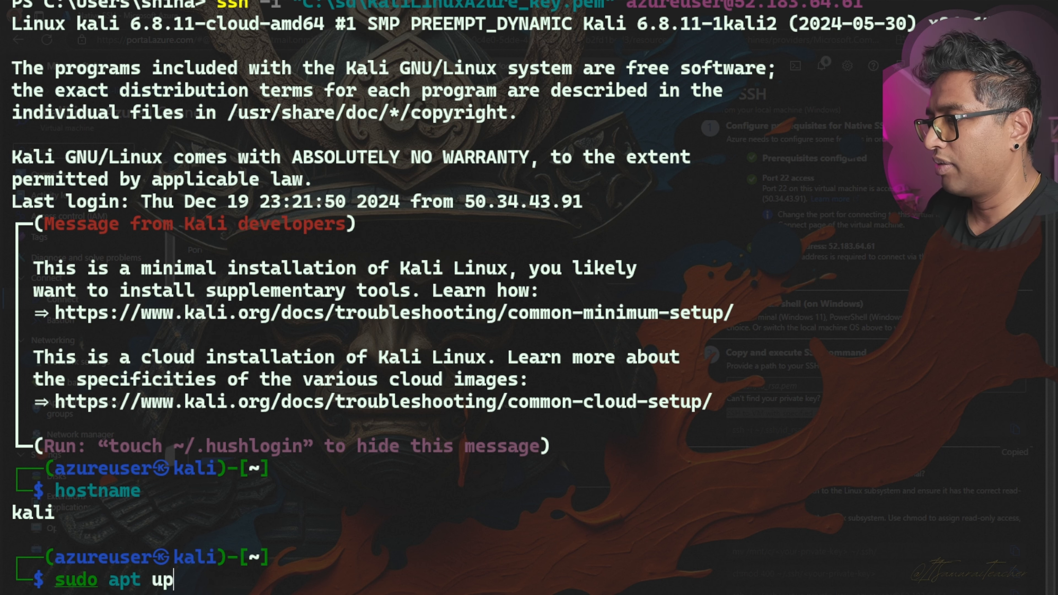
key("Return")
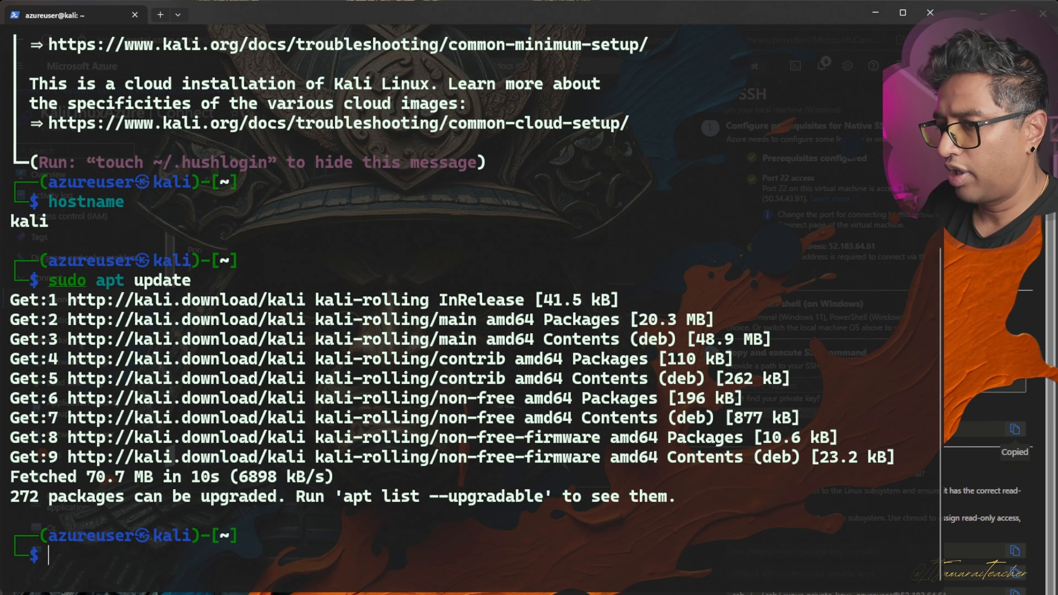
Run sudo apt upgrade, accept the upgrade with Y and allow services to restart during package upgrades without asking
type("sudo apt upgrade")
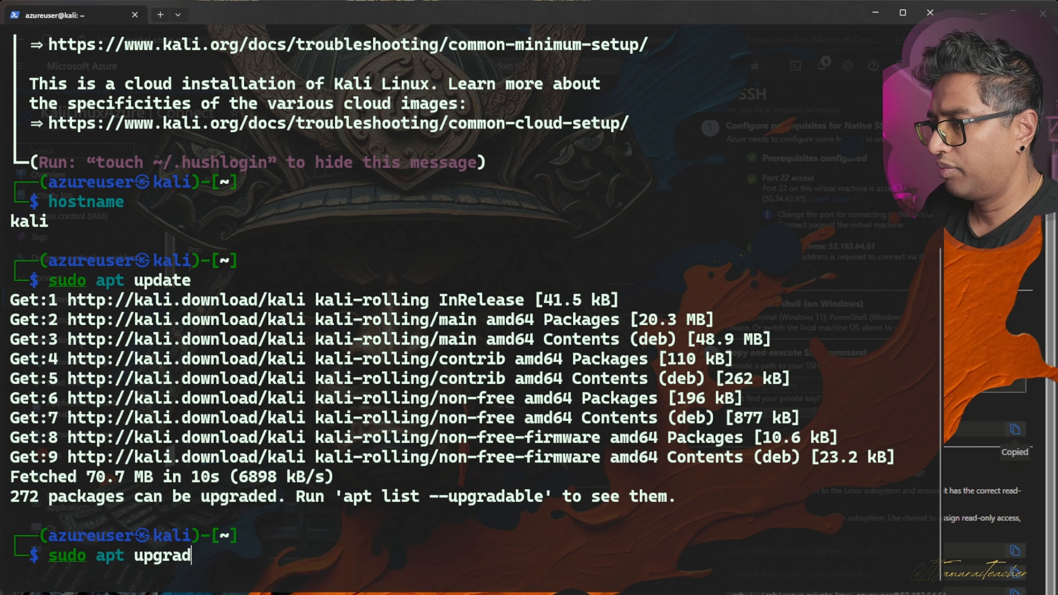
key("Return")
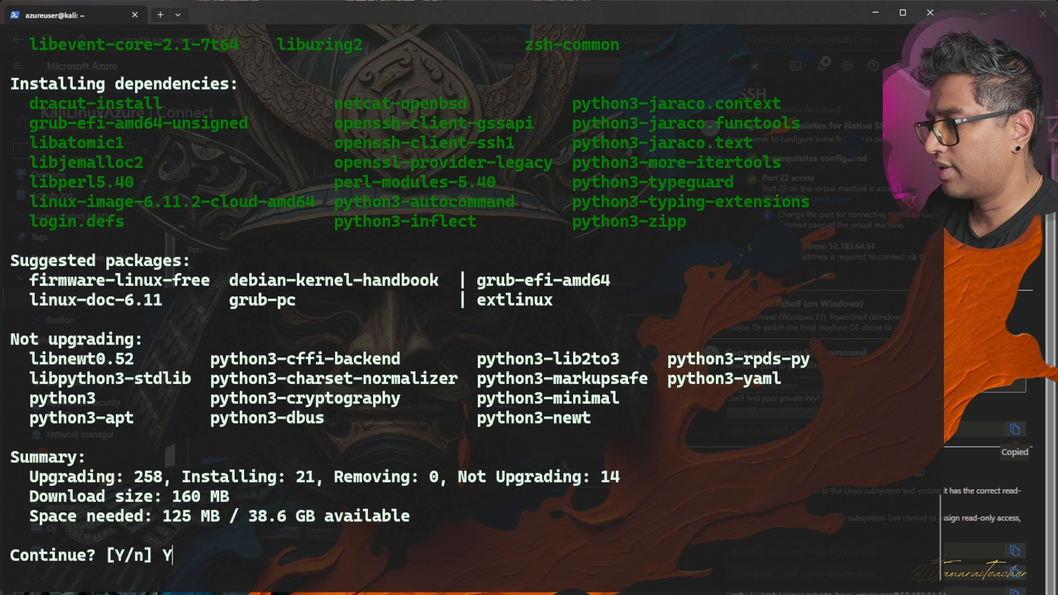
type("Y")
key("Return")
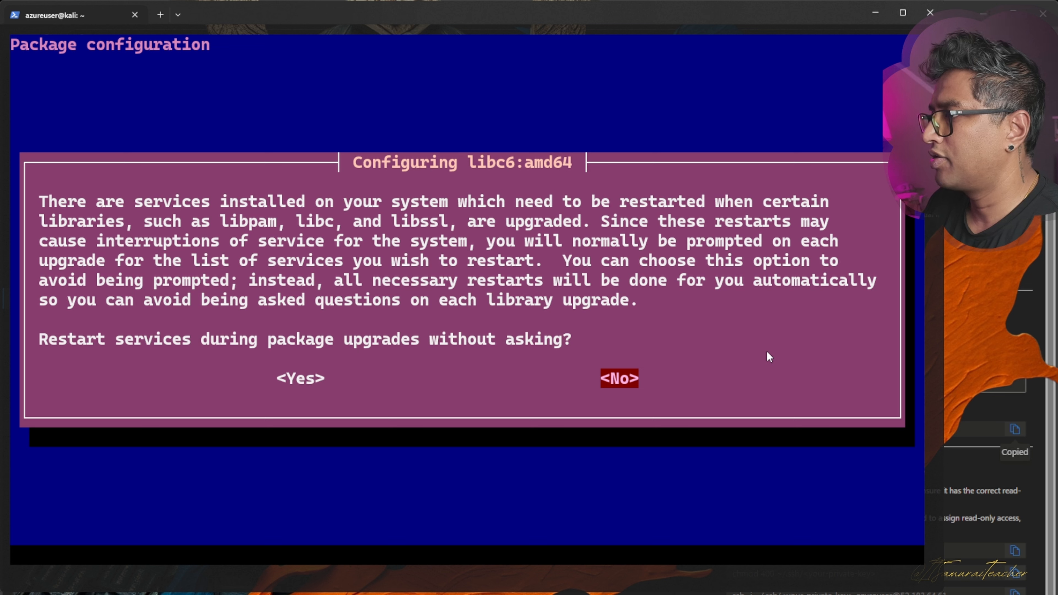
key("Left")
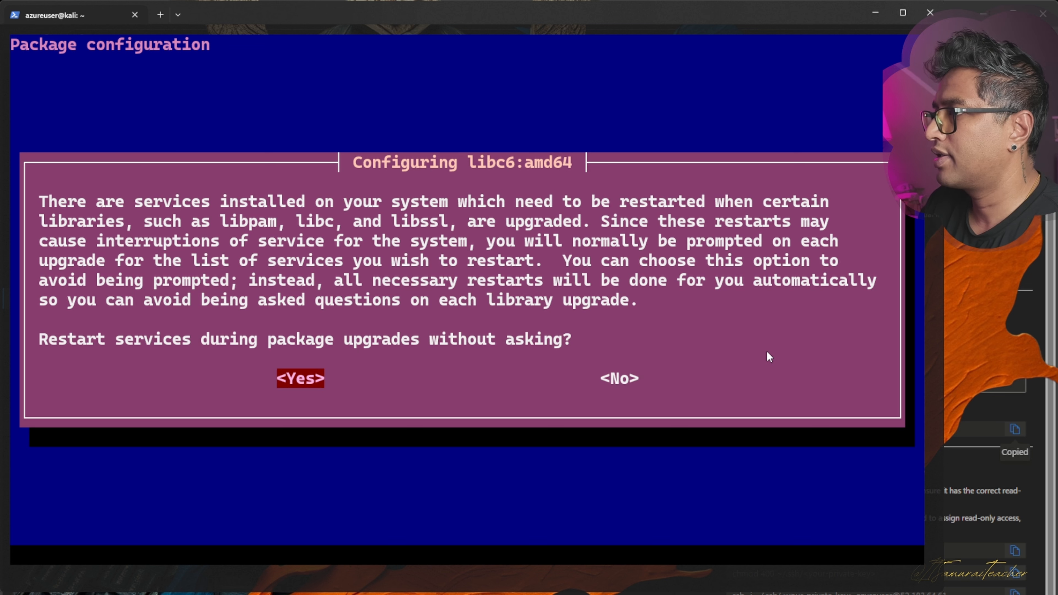
key("Return")
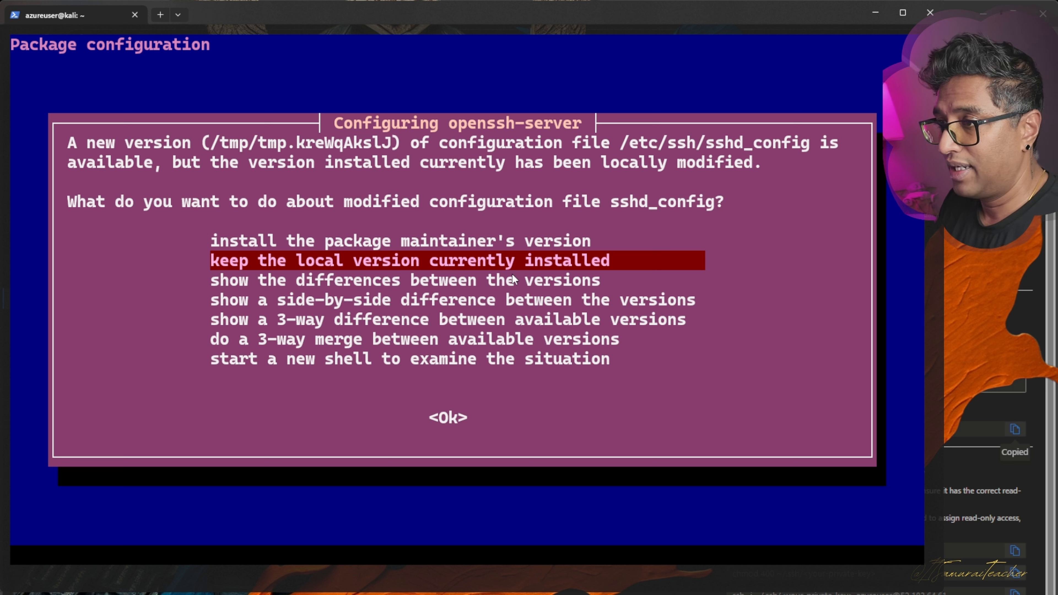
Keep the currently installed local version of the sshd_config file for openssh-server and continue the package upgrade
key("Down")
key("Up")
key("Down")
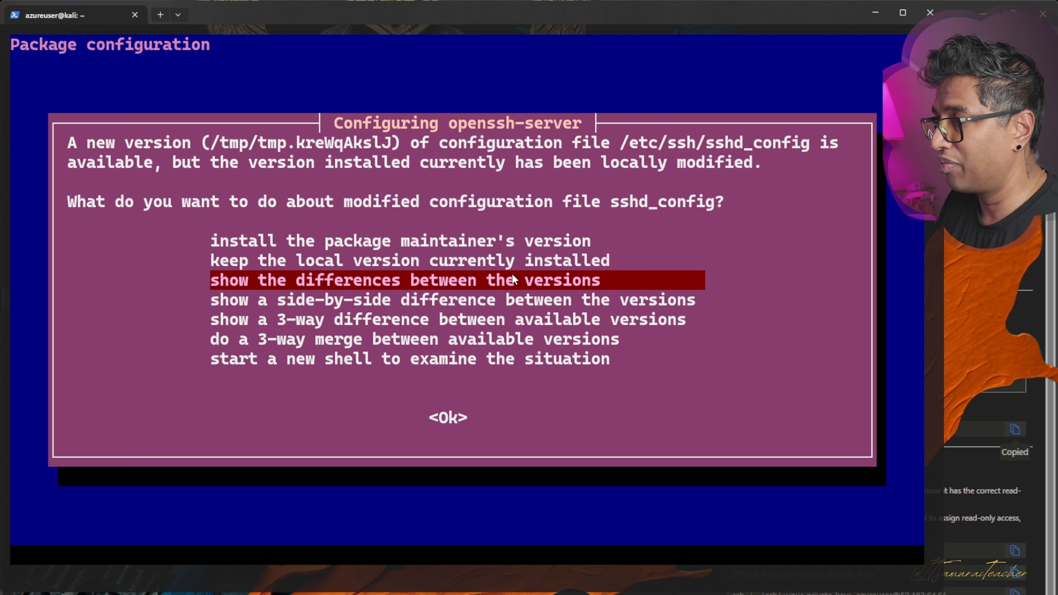
key("Up")
key("Up")
key("Down")
key("Down")
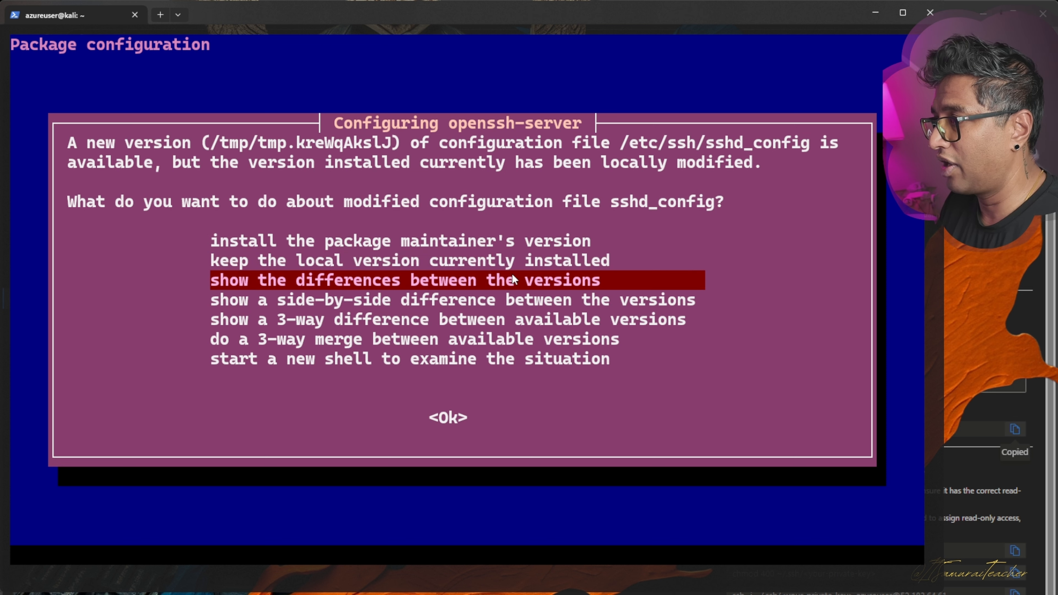
key("Up")
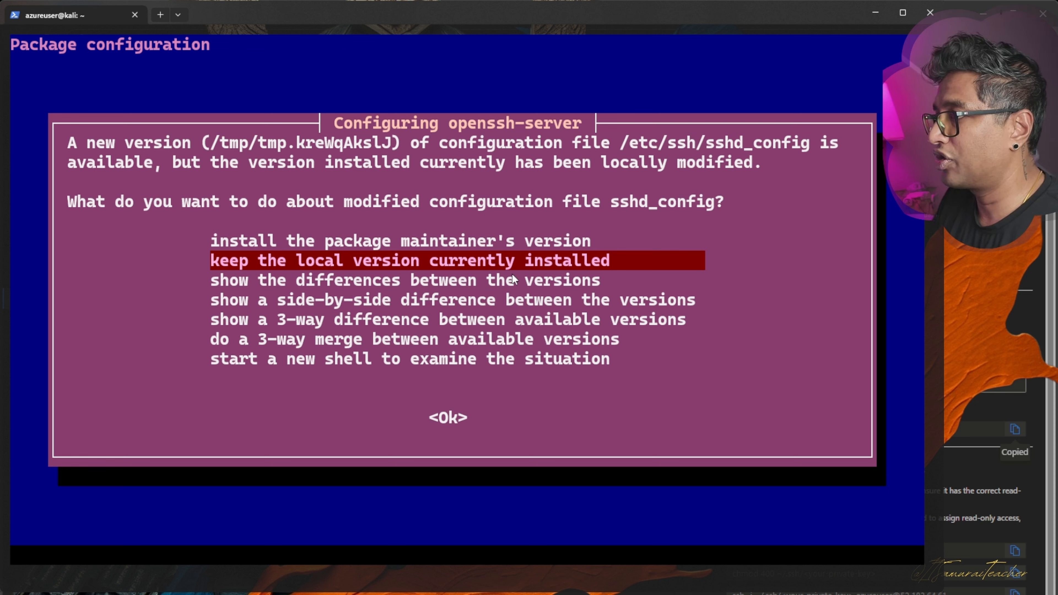
key("Return")
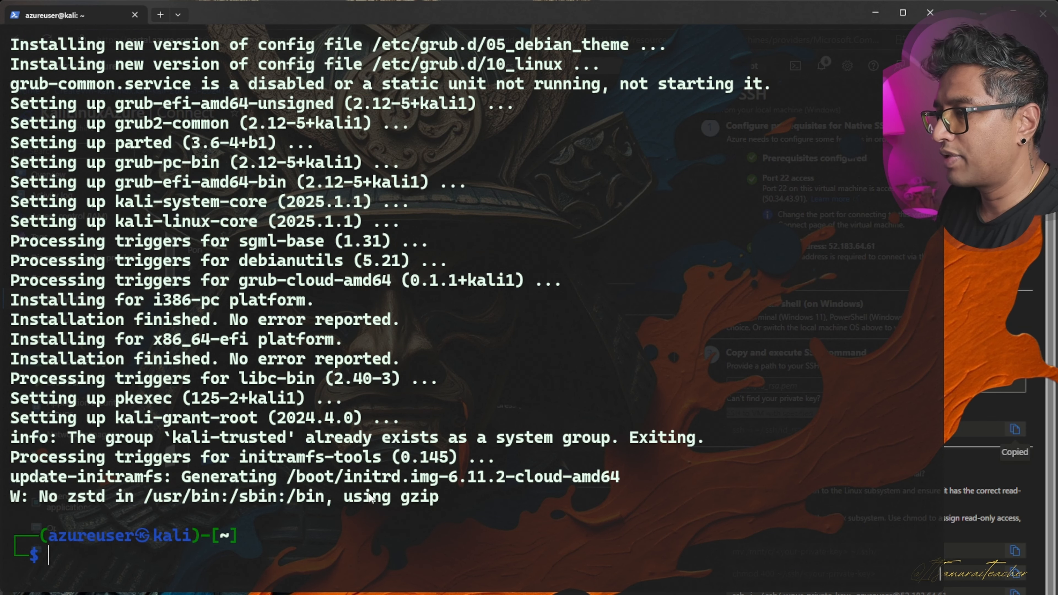
On a cleared terminal, print the current user and the machine name with whoami and hostname
type("clear")
key("Return")
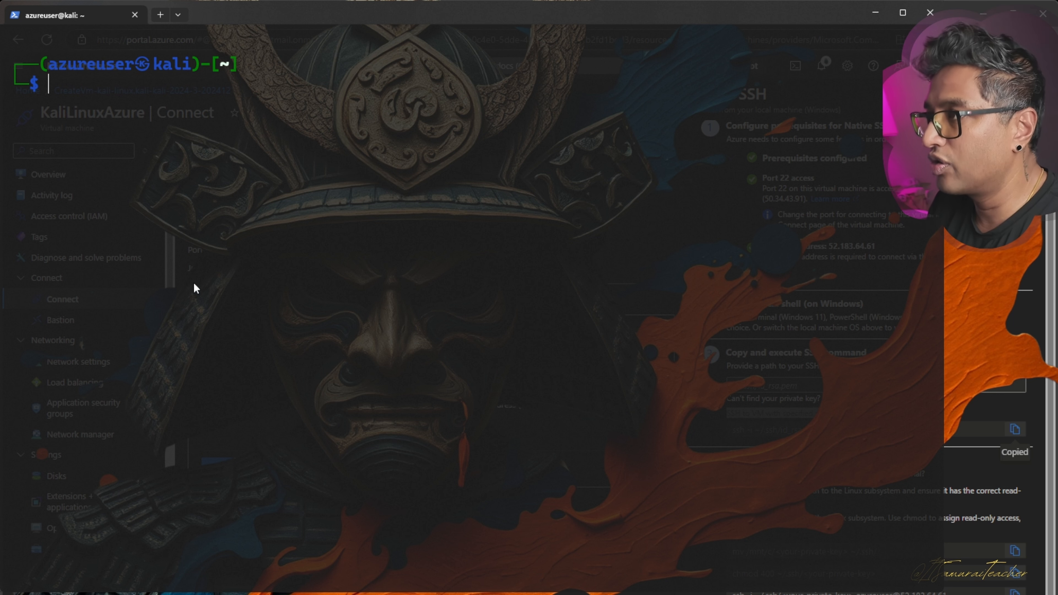
type("whoami")
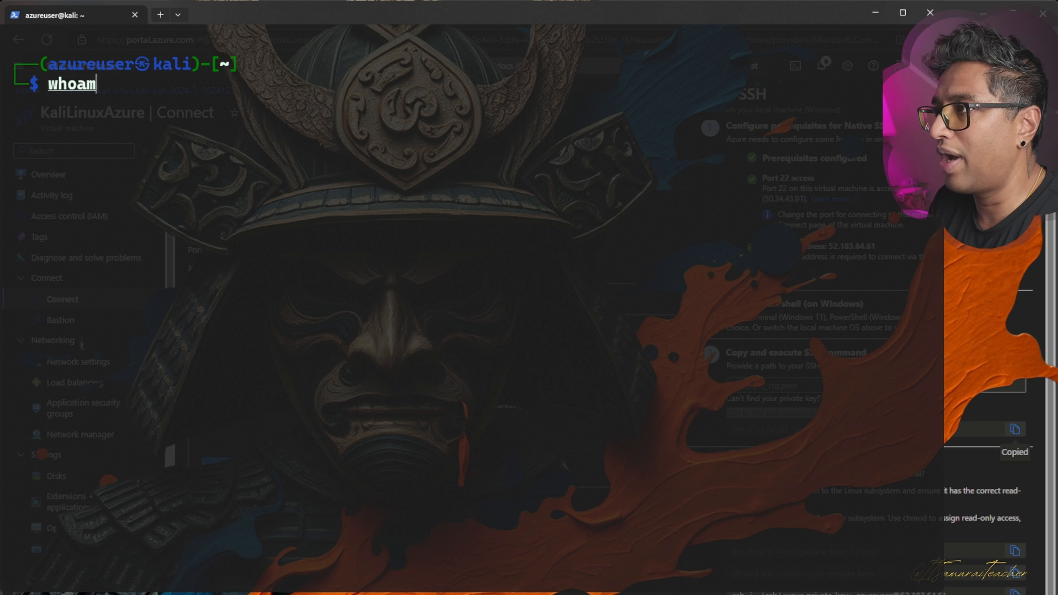
key("Return")
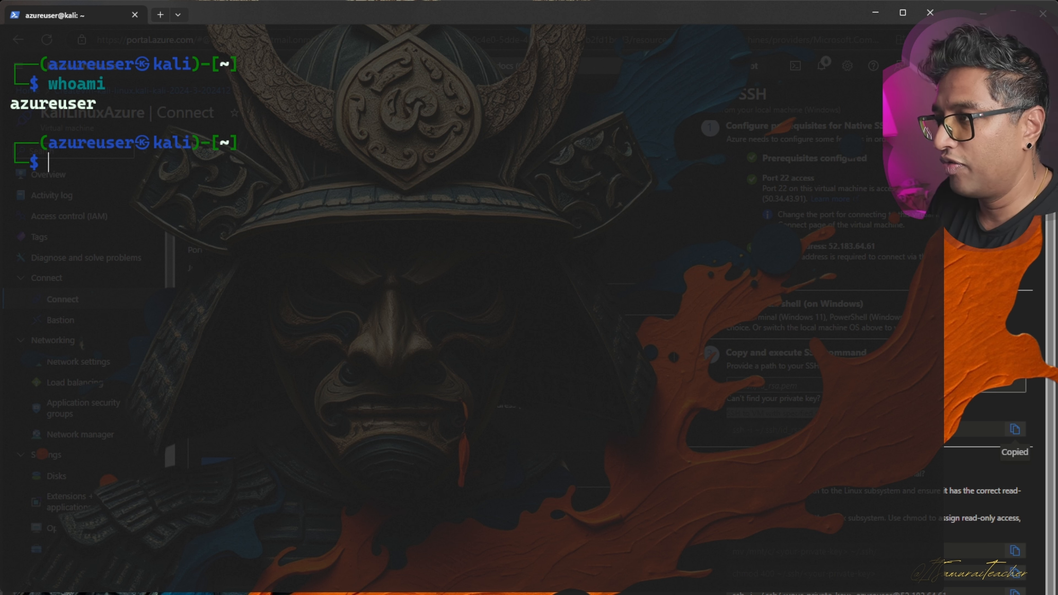
type("hostname")
key("Return")
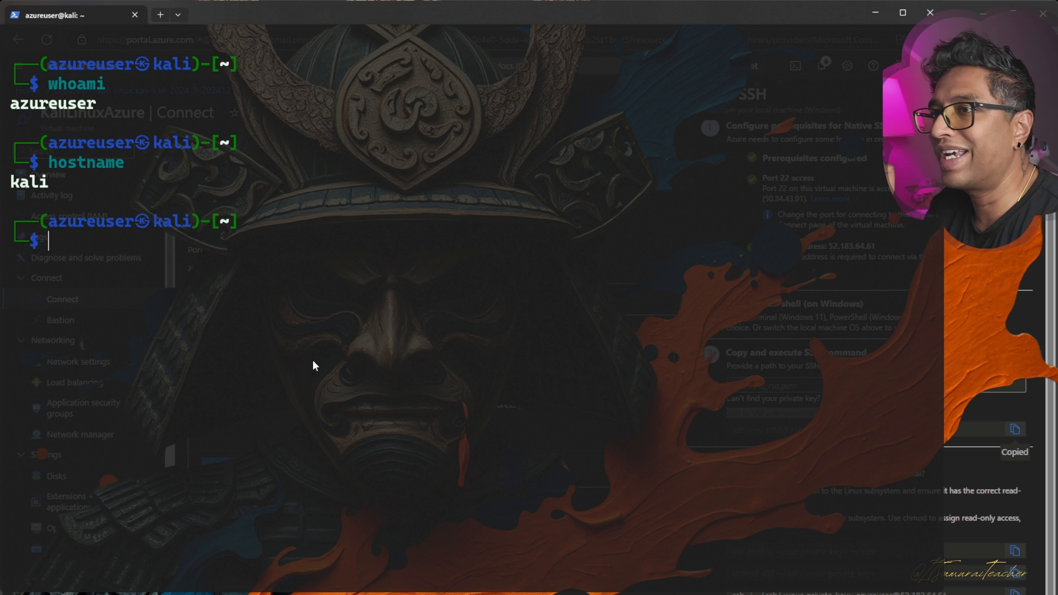
Try to print the distribution details with the command lab_release -a
type("l")
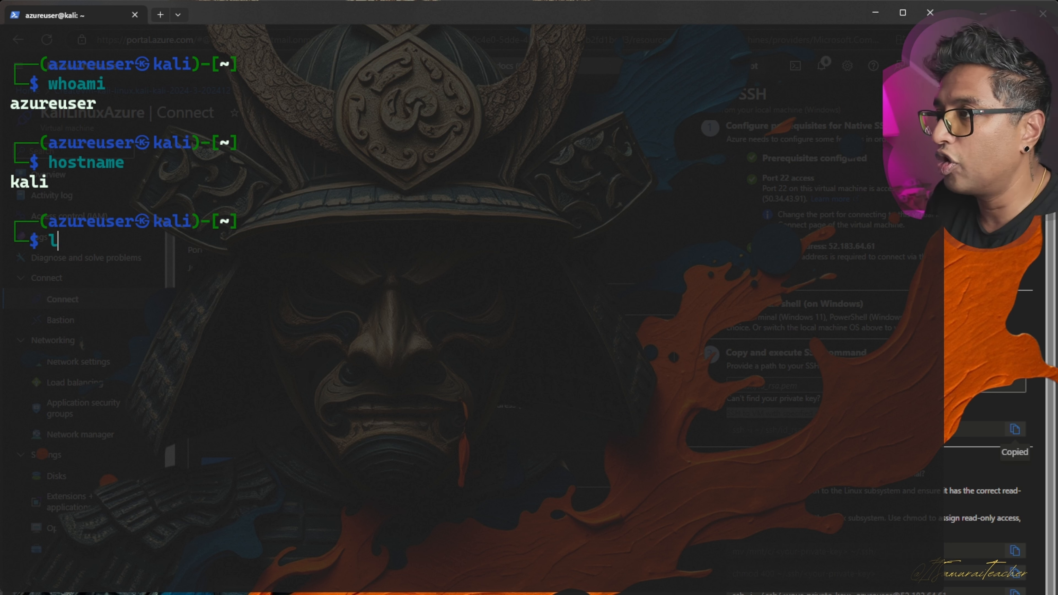
type("ab_")
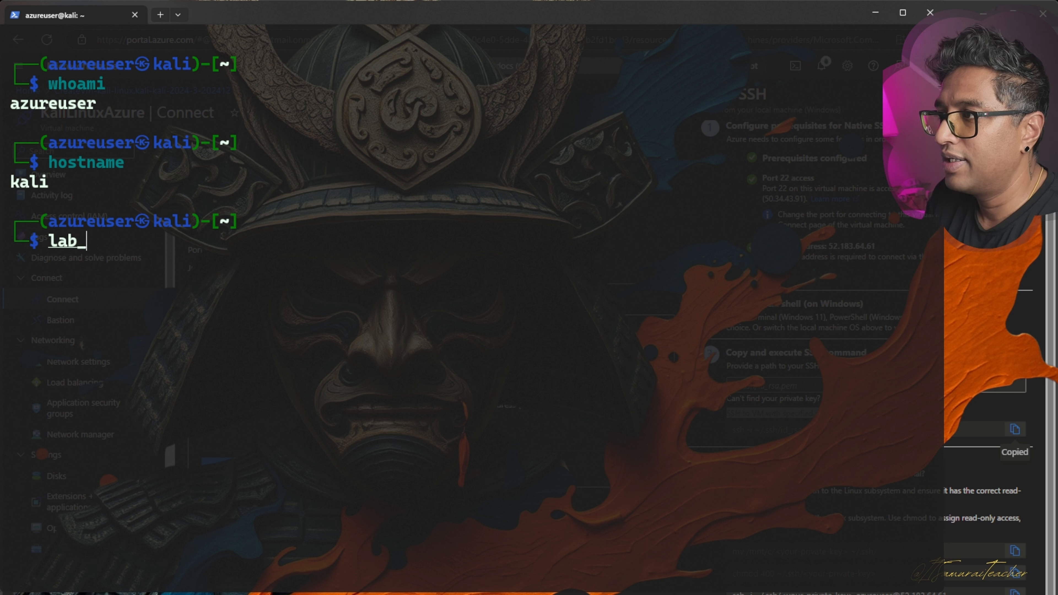
type("rel")
key("Tab")
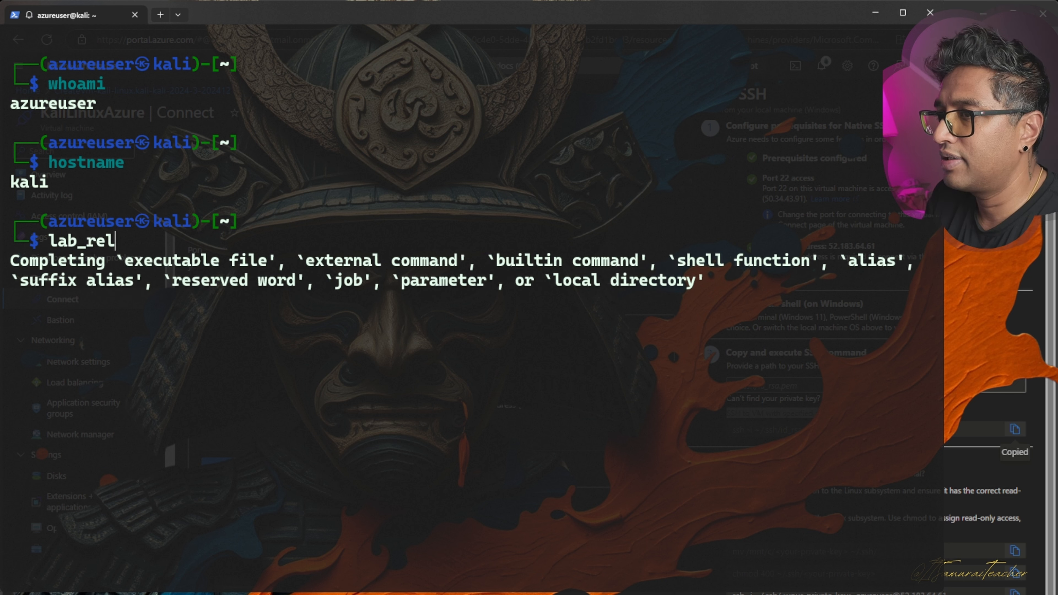
key("BackSpace")
key("BackSpace")
key("BackSpace")
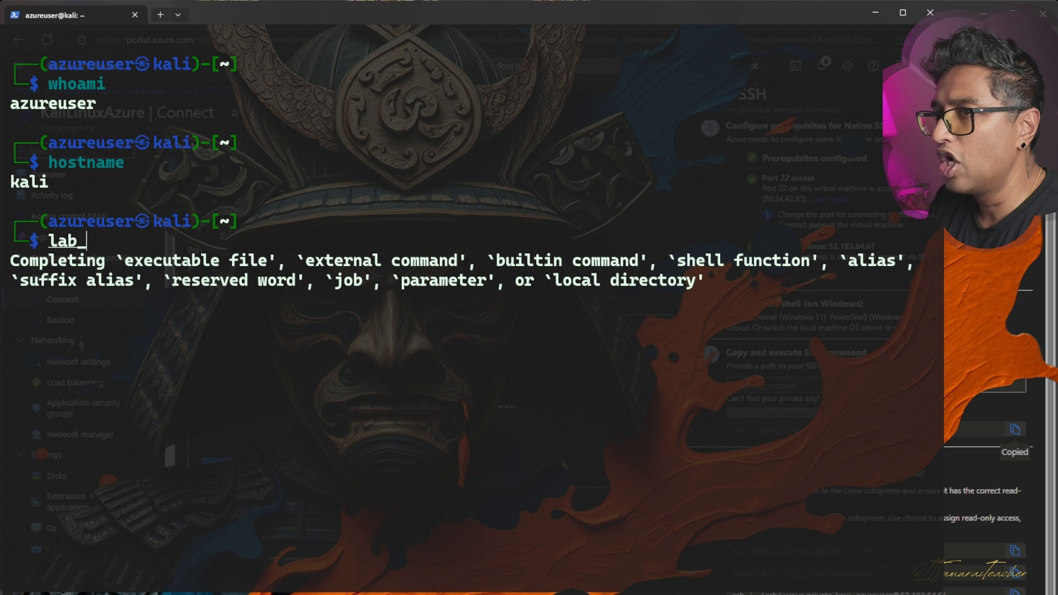
type("rela")
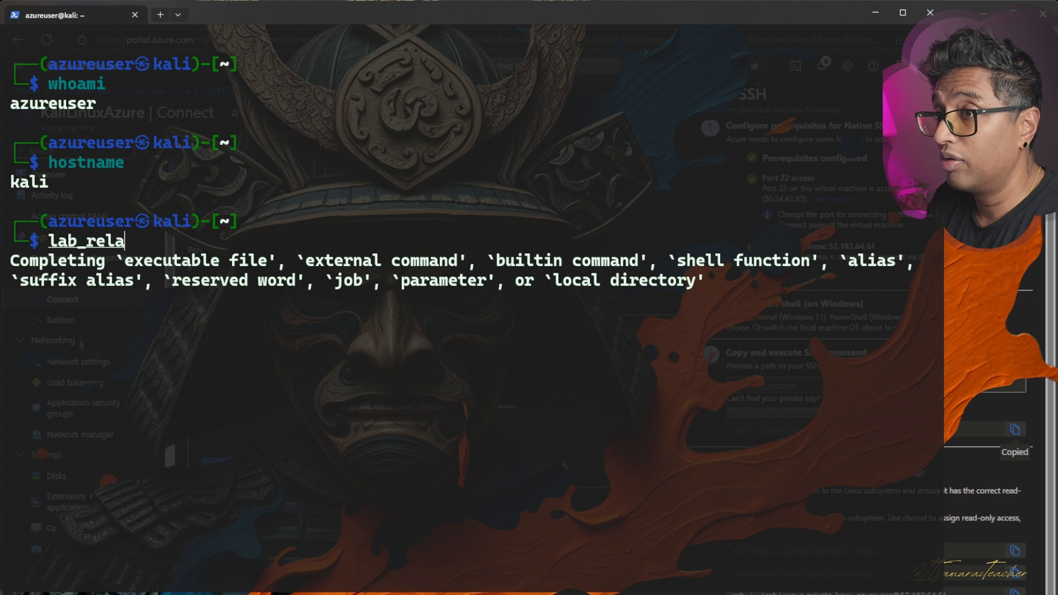
key("BackSpace")
key("BackSpace")
key("BackSpace")
type("ele")
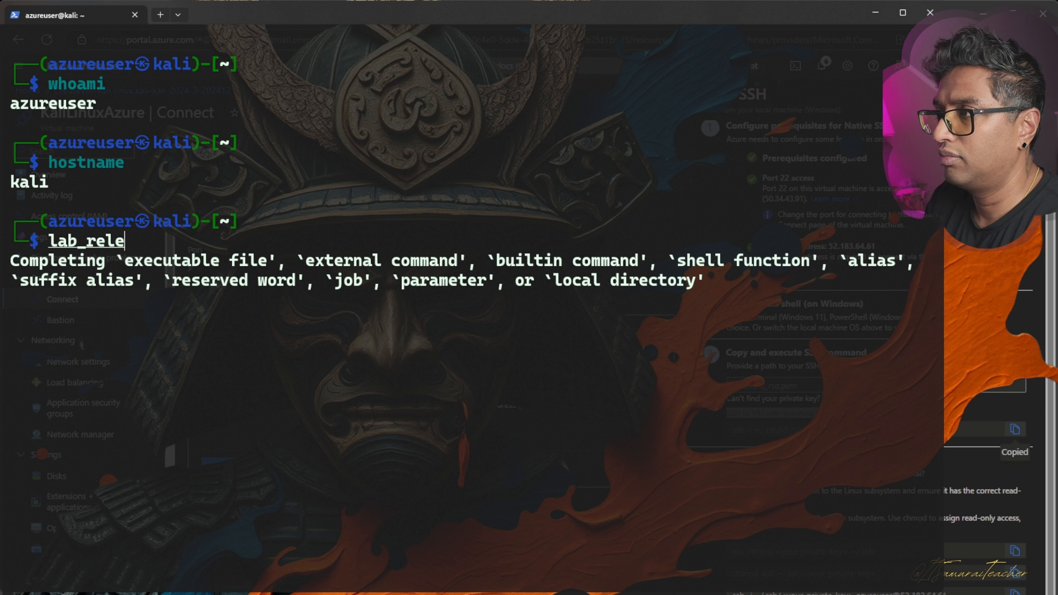
type("ase -a")
key("Return")
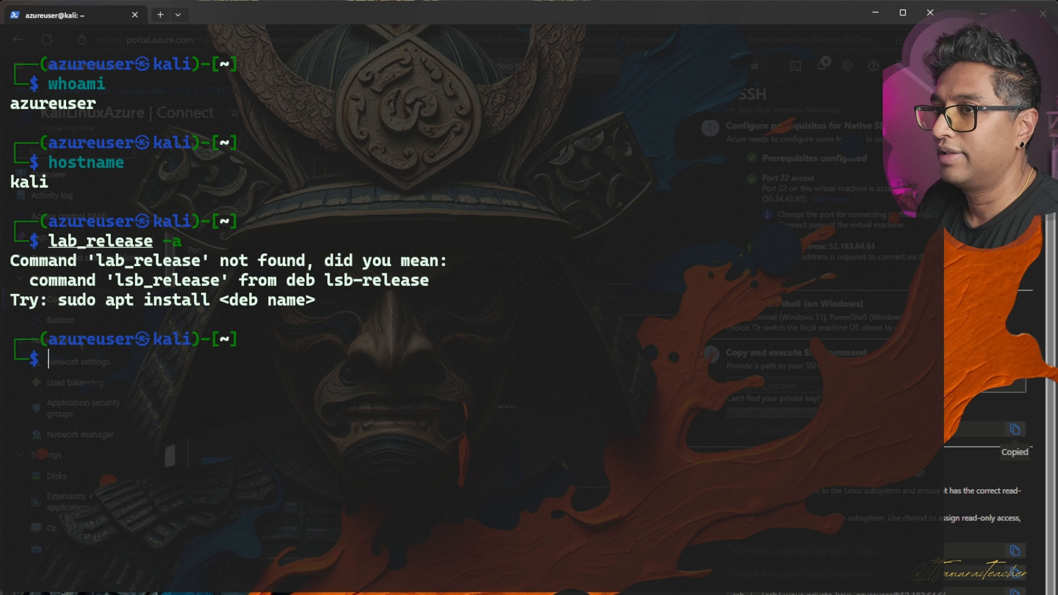
Recall the previous lab_release -a command from the history and try running it again
key("Up")
key("Left")
key("Left")
key("Left")
key("Left")
key("Left")
key("Left")
key("Left")
key("Left")
key("Left")
key("Left")
key("Right")
key("Right")
key("Right")
key("Right")
key("Right")
key("Right")
key("Right")
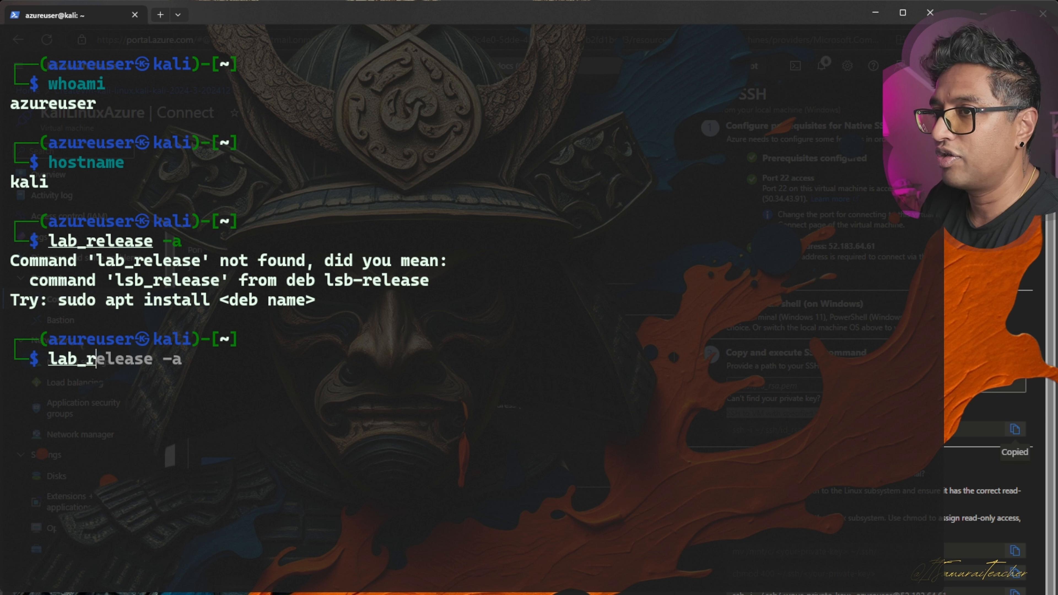
key("Right")
key("Right")
key("Right")
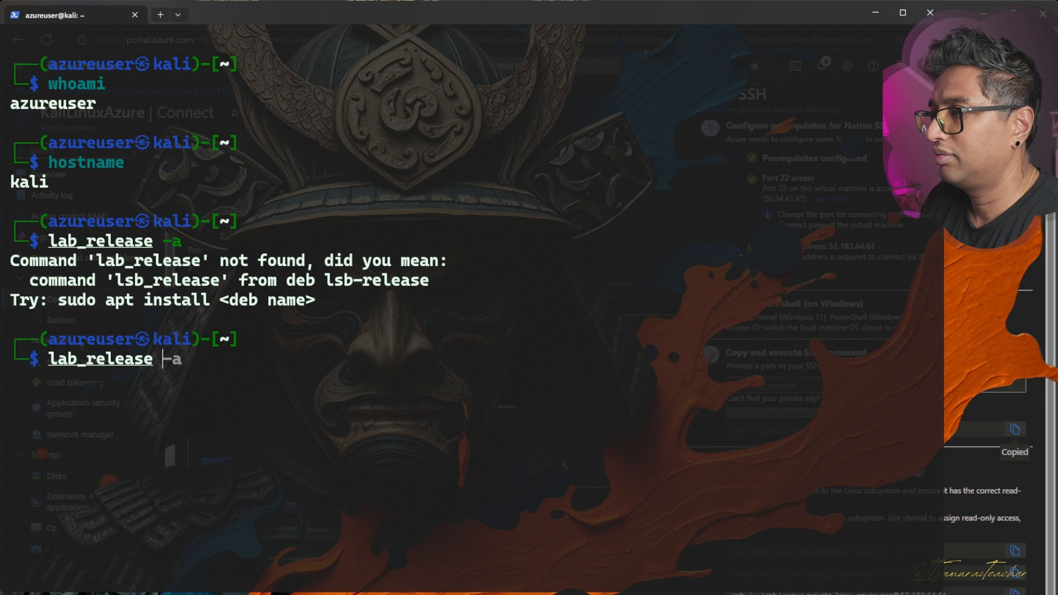
key("Return")
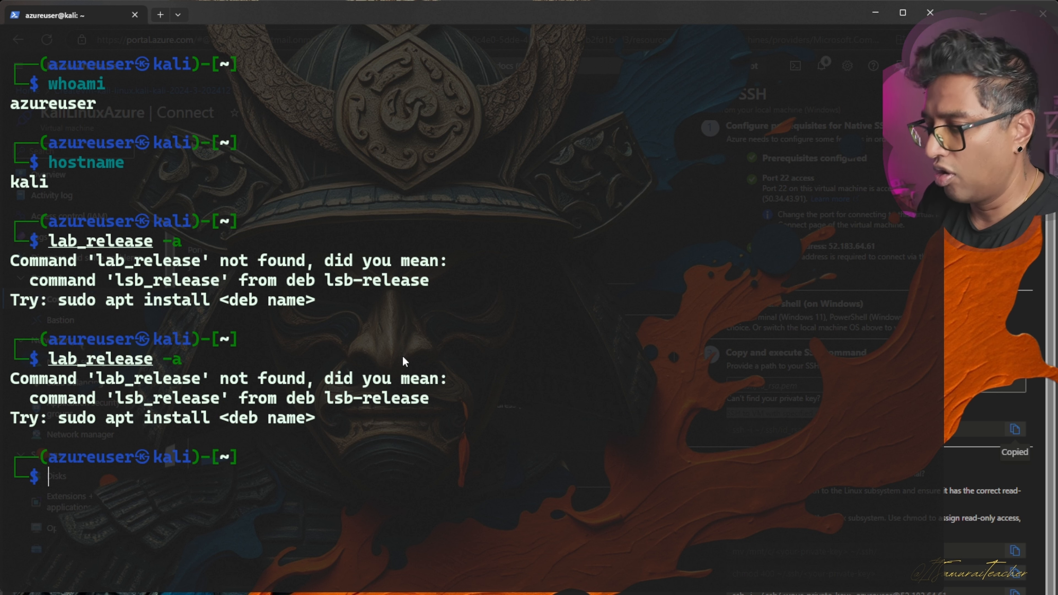
Print the distribution details with lsb_release -a and examine the description and release number
type("lsb")
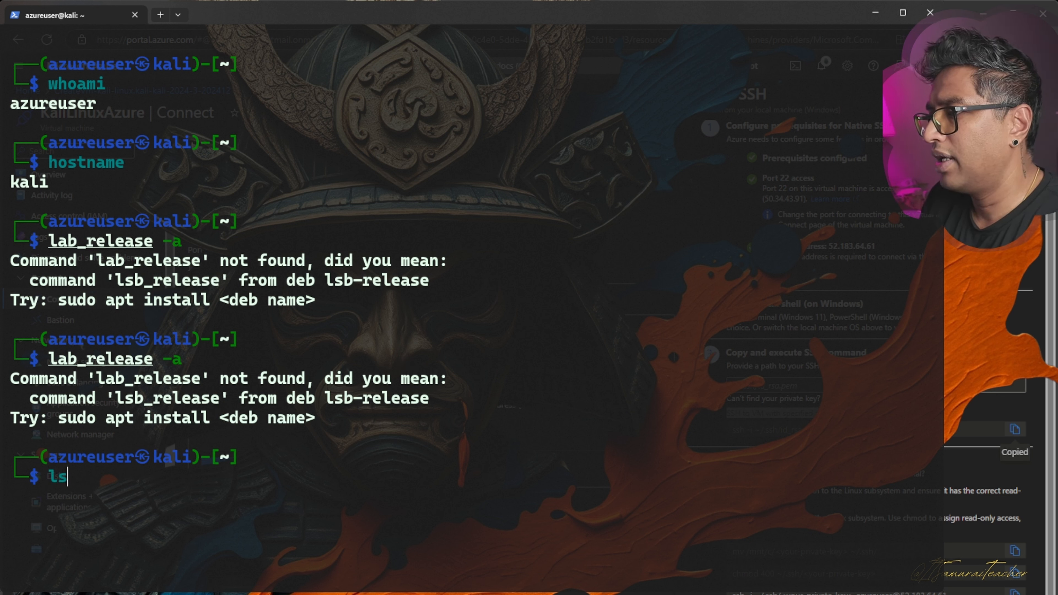
key("BackSpace")
key("BackSpace")
key("BackSpace")
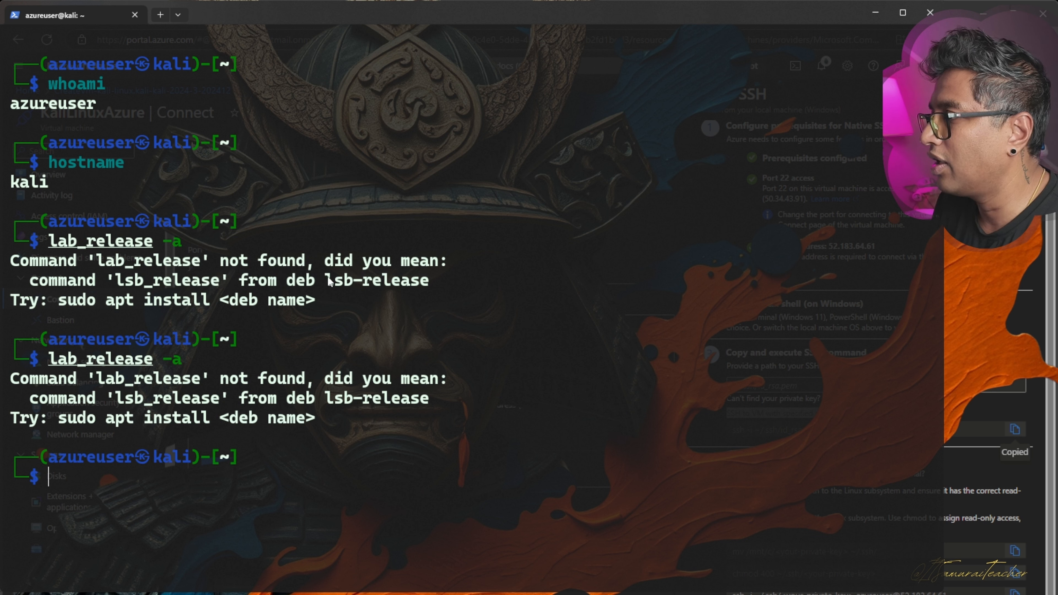
left_click(153, 516)
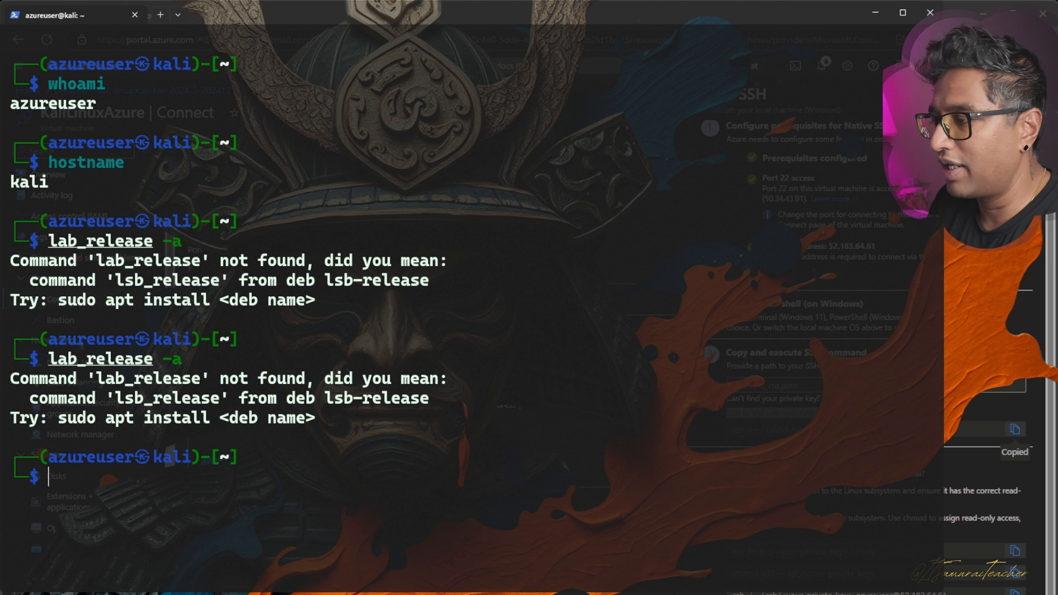
type("lsb_re")
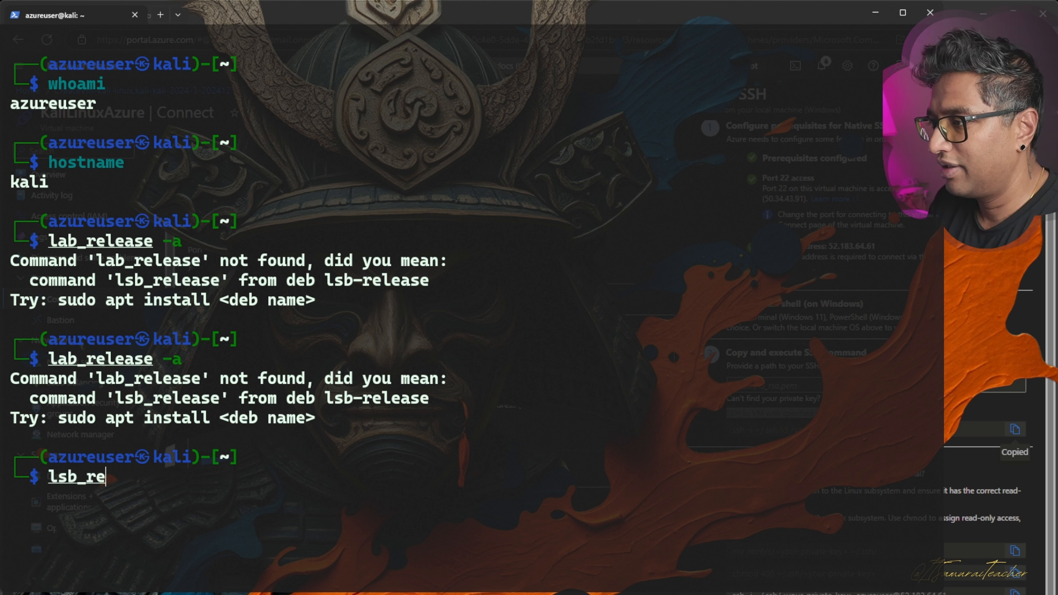
type("lease -a")
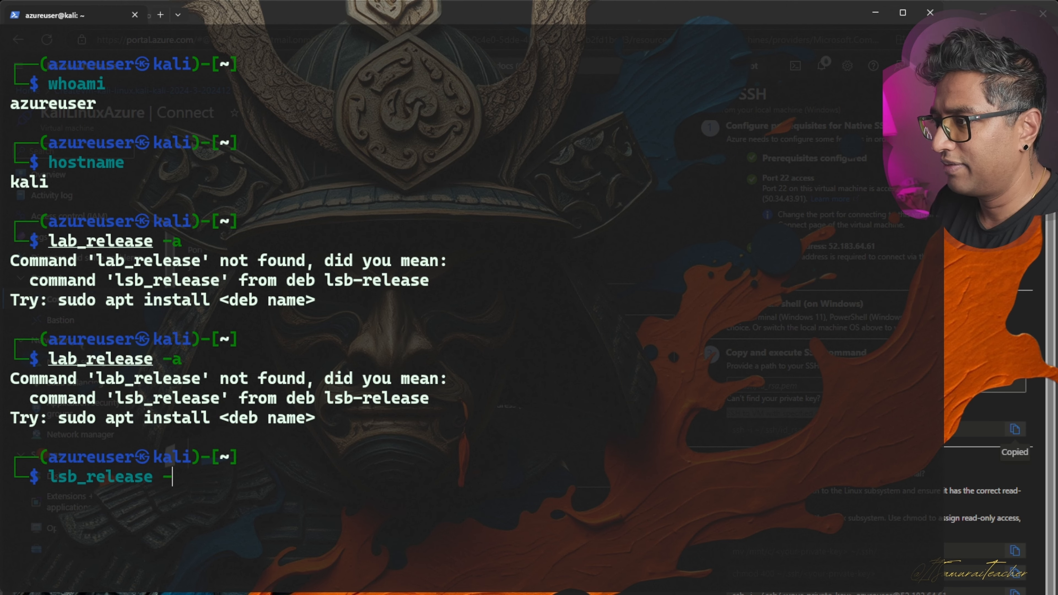
key("Return")
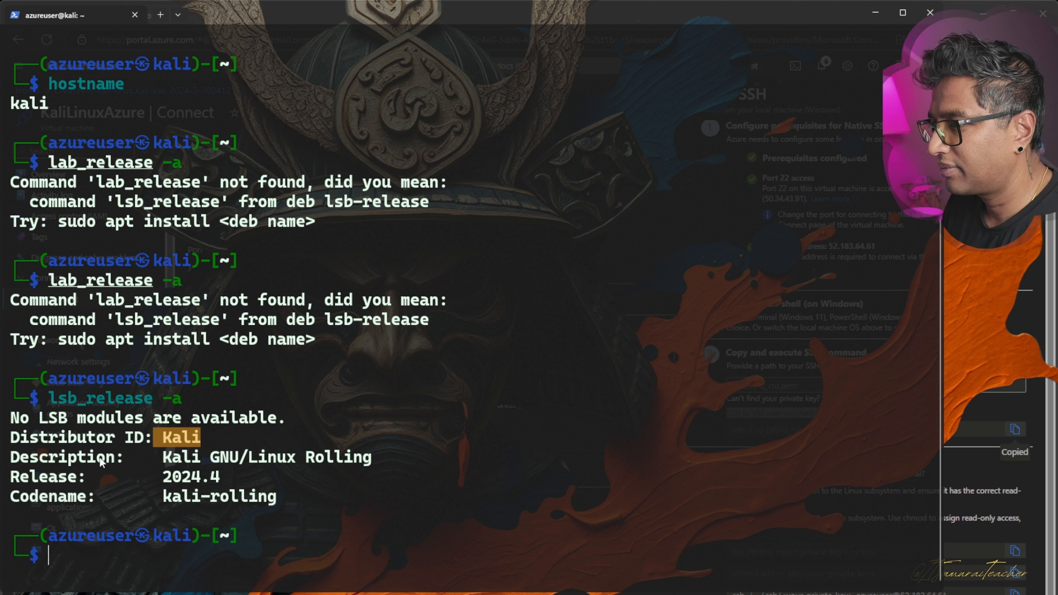
left_click_drag(221, 456, 351, 458)
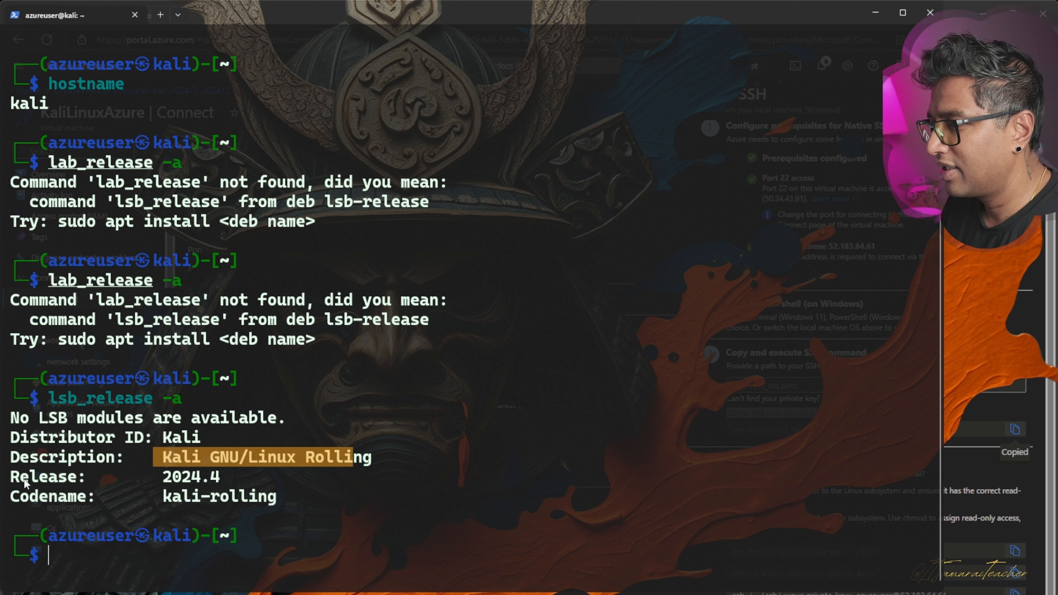
double_click(193, 479)
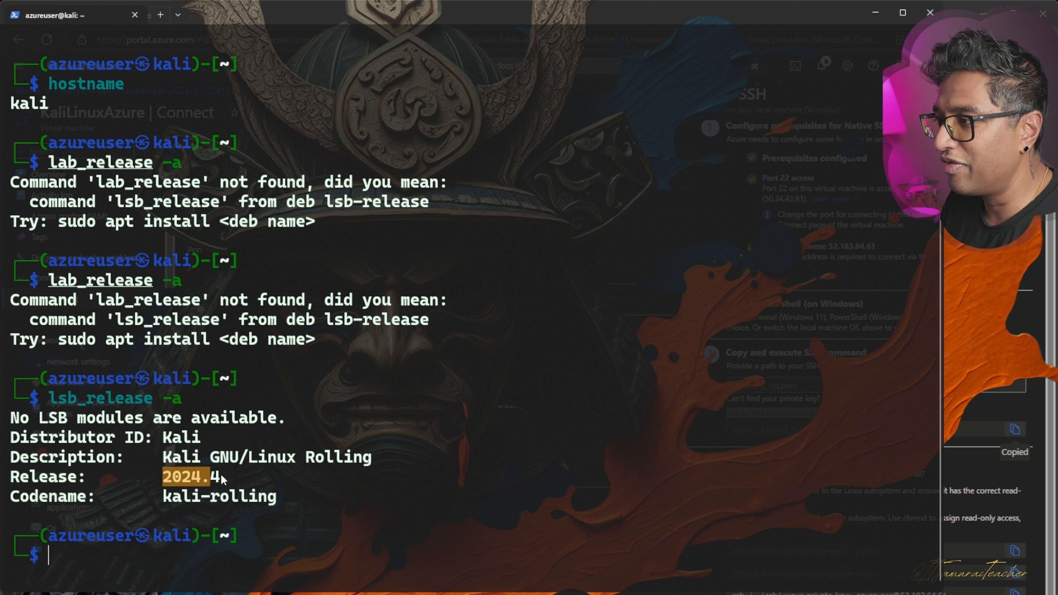
left_click_drag(221, 475, 182, 479)
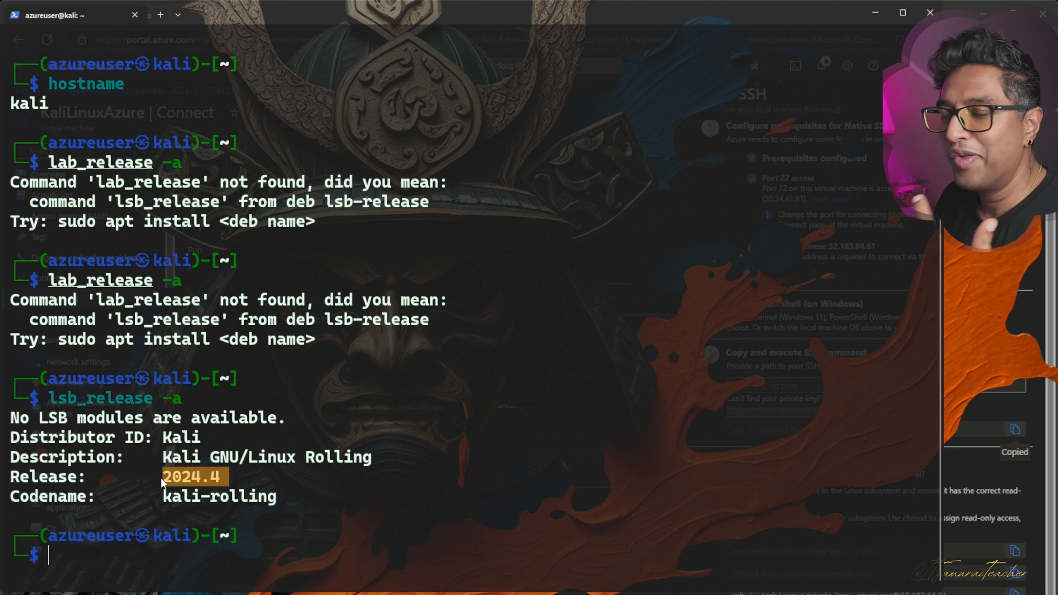
left_click(296, 491)
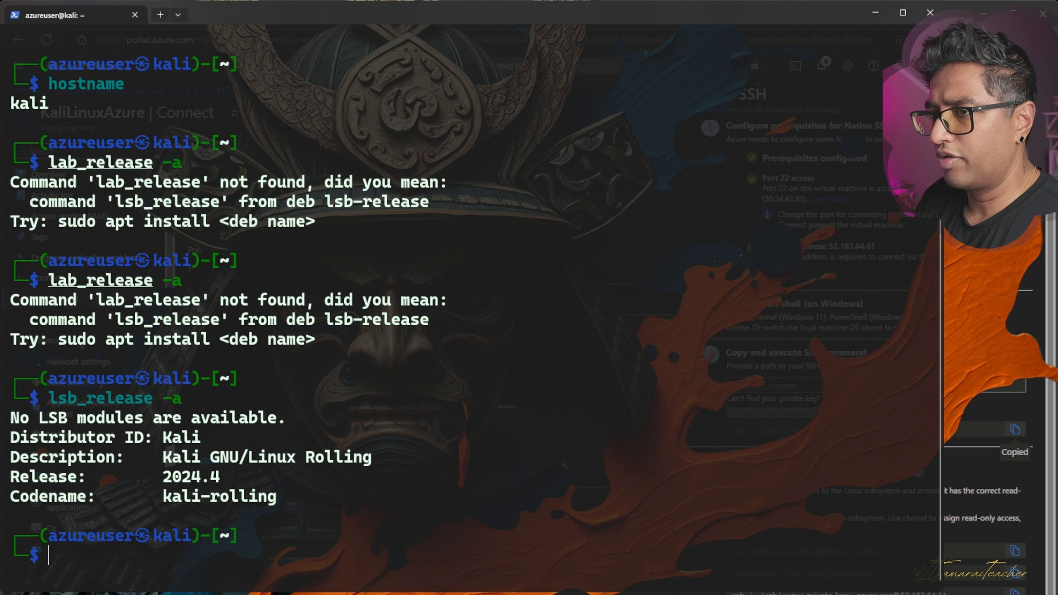
Show the machine's memory usage in readable units with free -h and examine the free memory
type("free -h")
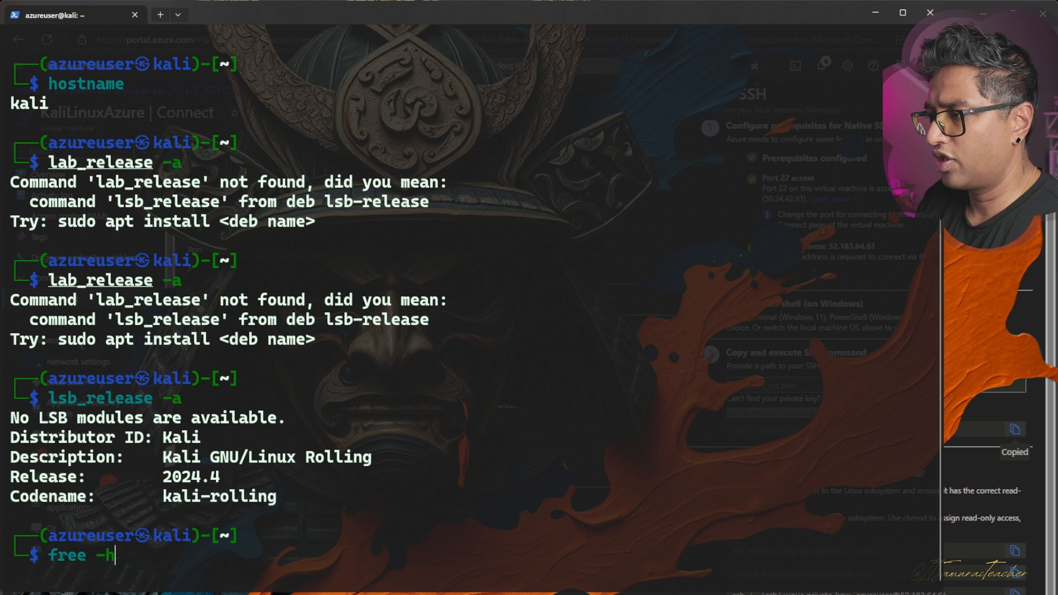
key("Return")
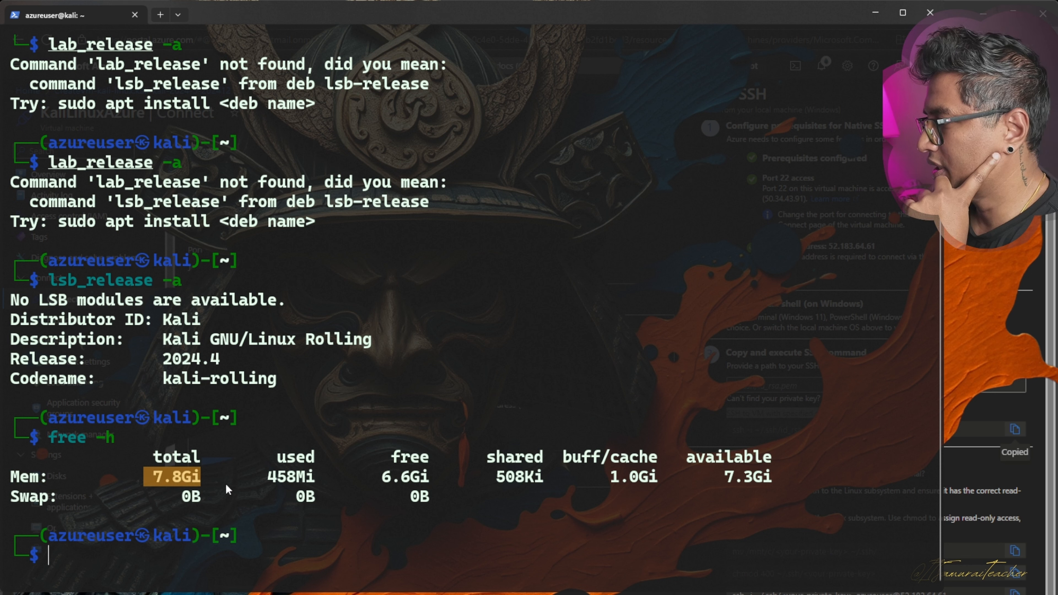
left_click_drag(391, 479, 428, 479)
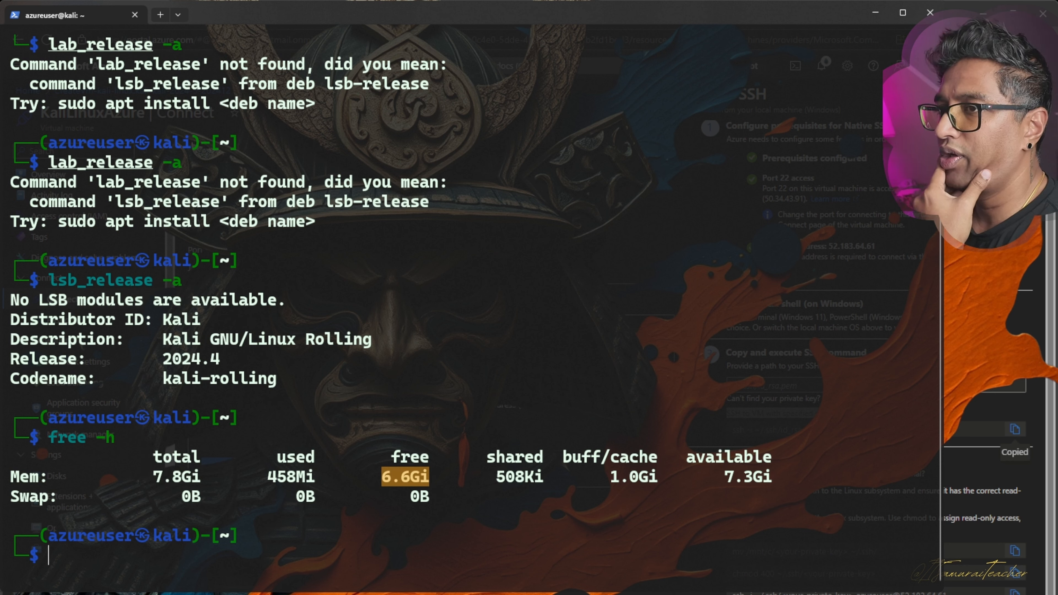
left_click(494, 475)
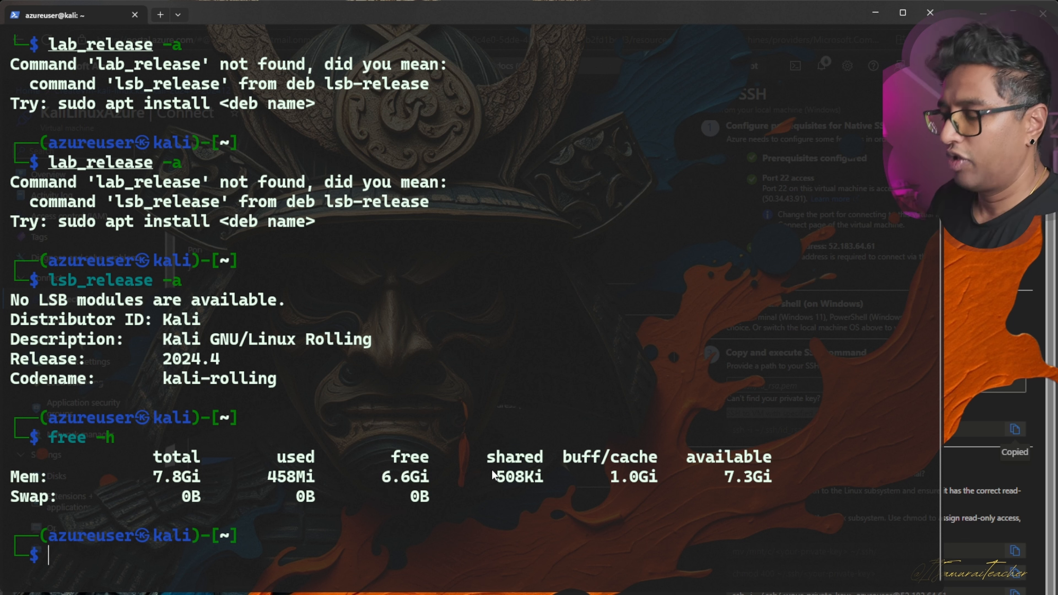
List the file systems' disk usage with df -h and examine the available space column
type("df -h")
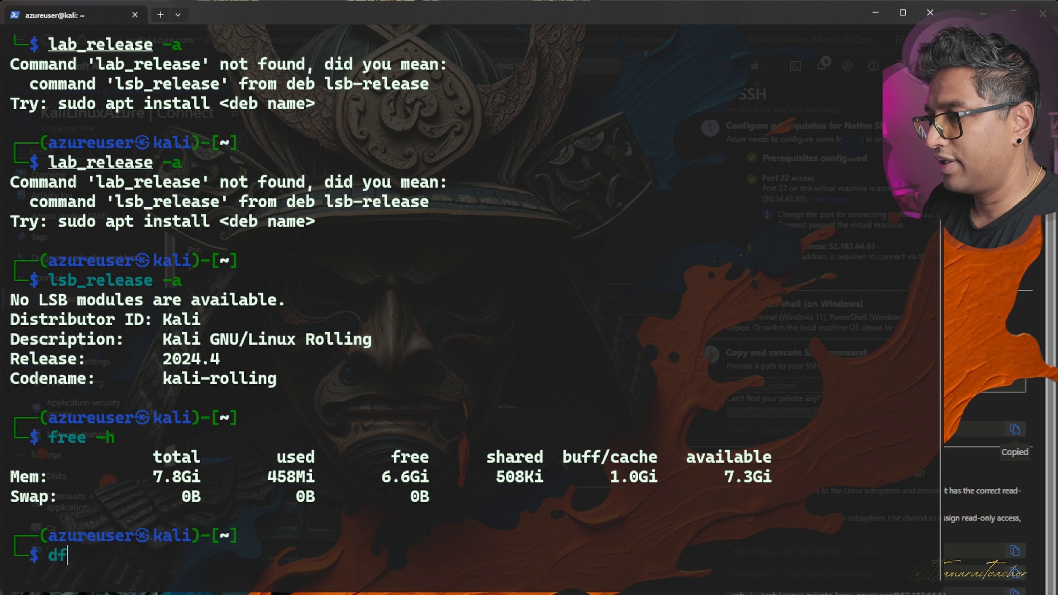
key("Return")
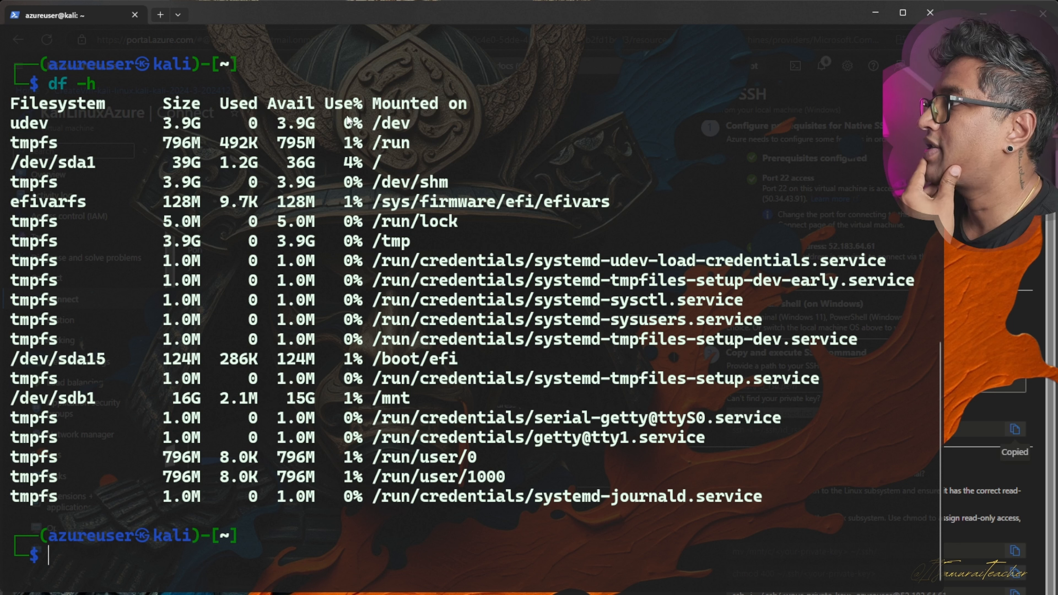
left_click_drag(280, 121, 315, 143)
left_click_drag(277, 189, 315, 188)
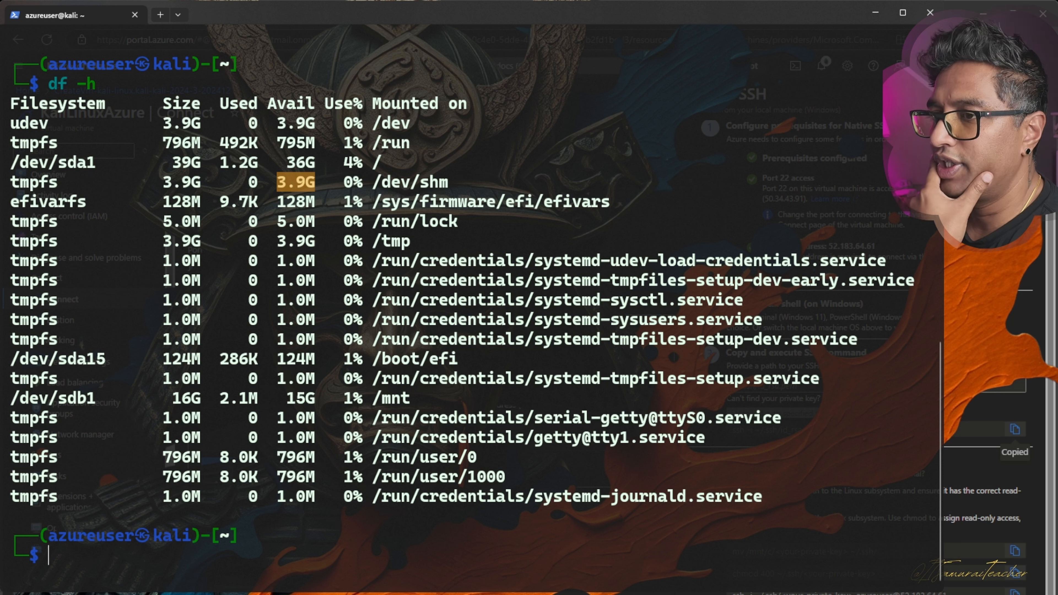
Clear the terminal and test internet connectivity with ping -c 4 google.com
key("ctrl+l")
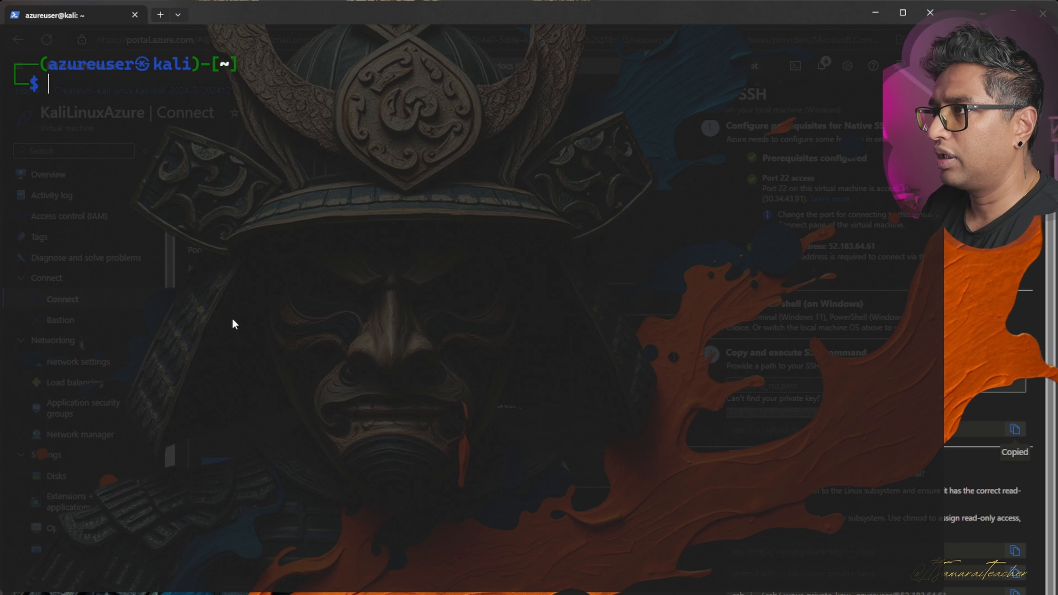
type("ping ")
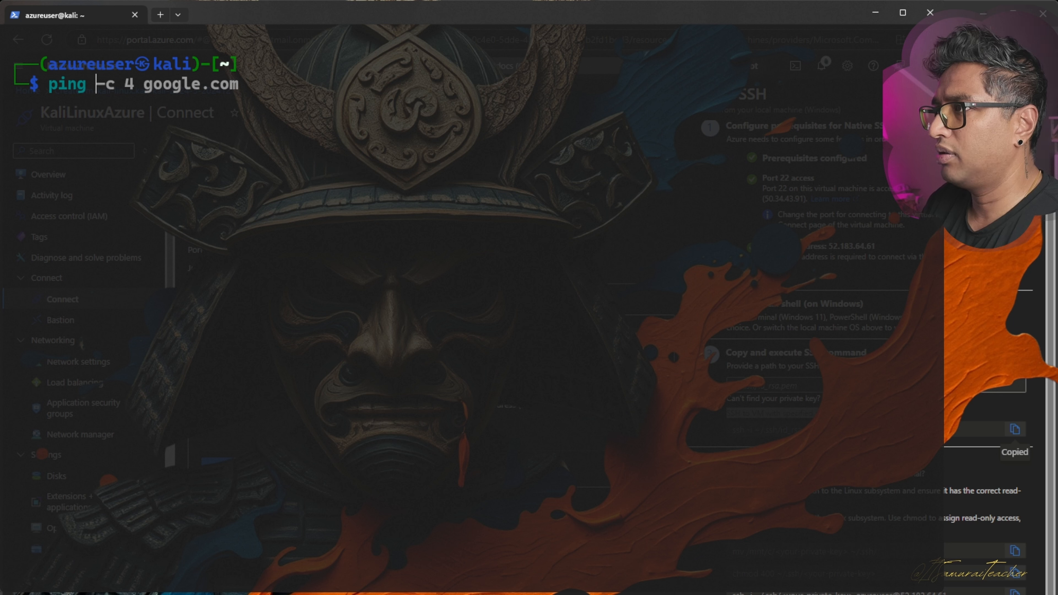
type("-c 4 google.com")
key("Return")
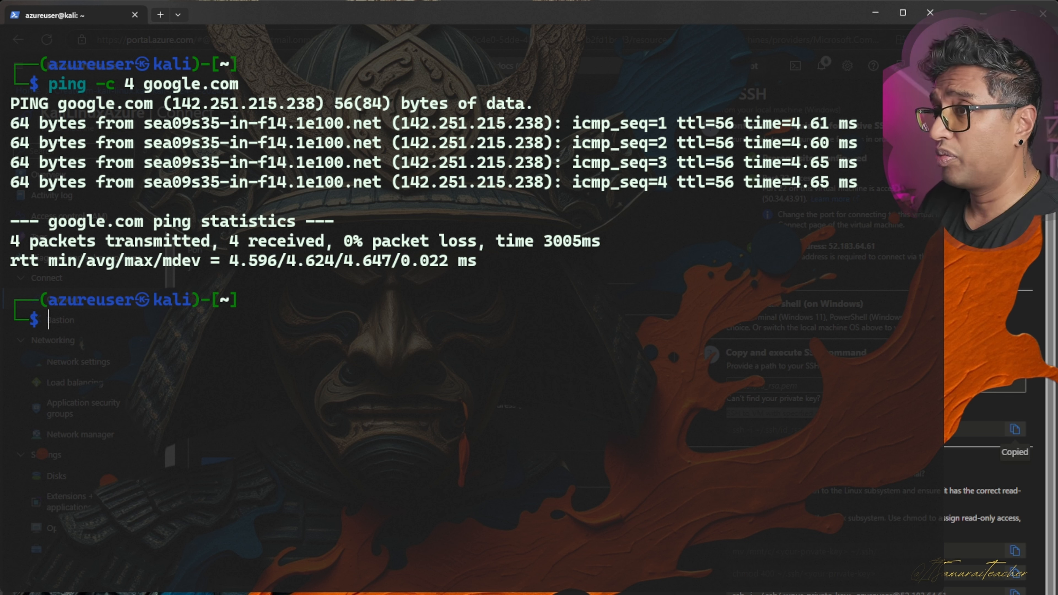
Display the network interfaces and their IP addresses with ip a
key("Up")
key("Down")
key("Up")
key("Down")
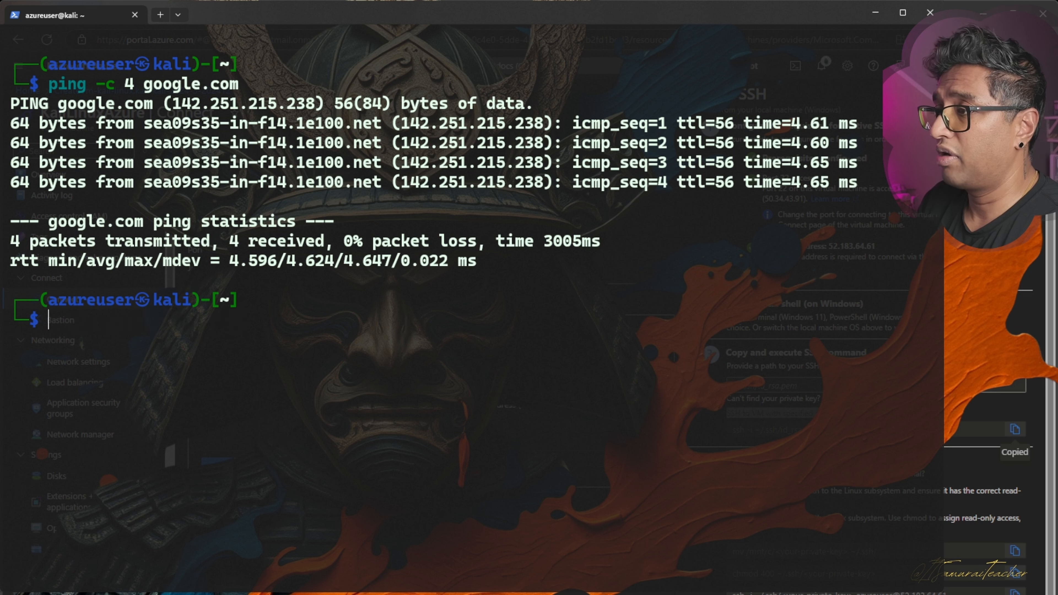
type("ip a")
key("Return")
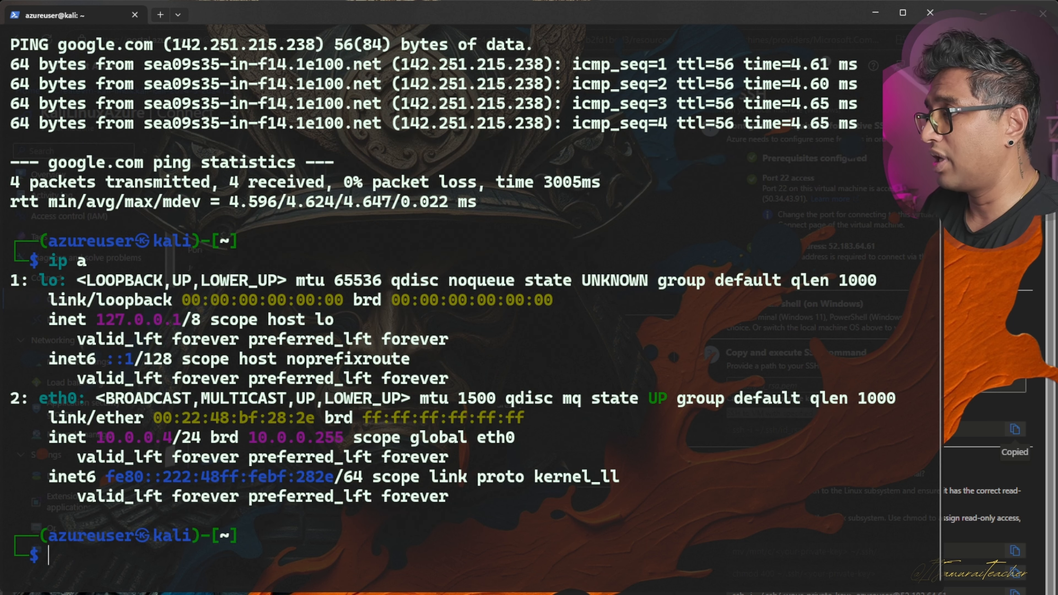